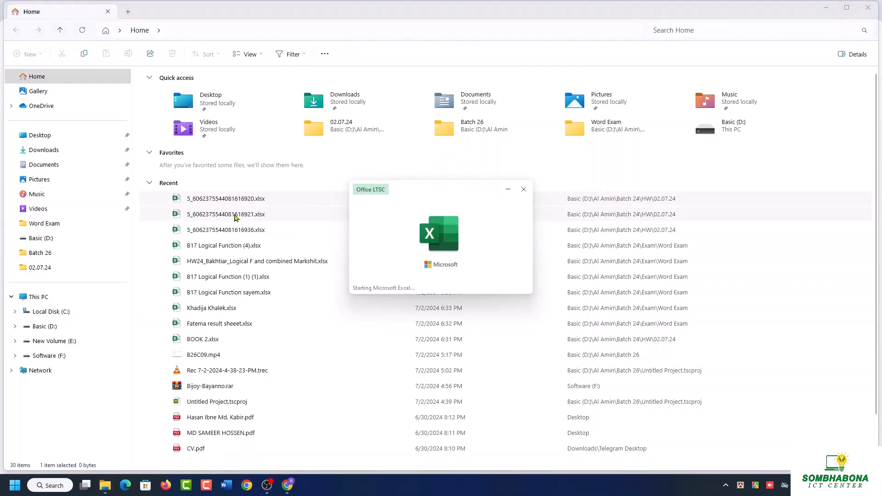
Close the open homework workbooks, including 5_6062375544081616920.xlsx, to return to the recent files list.
key("alt+Tab")
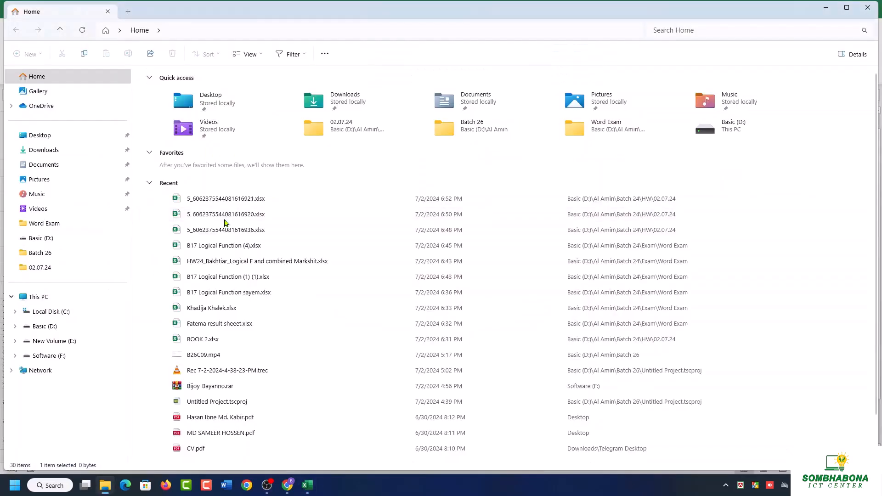
left_click(867, 6)
left_click(867, 5)
left_click(867, 5)
left_click(867, 4)
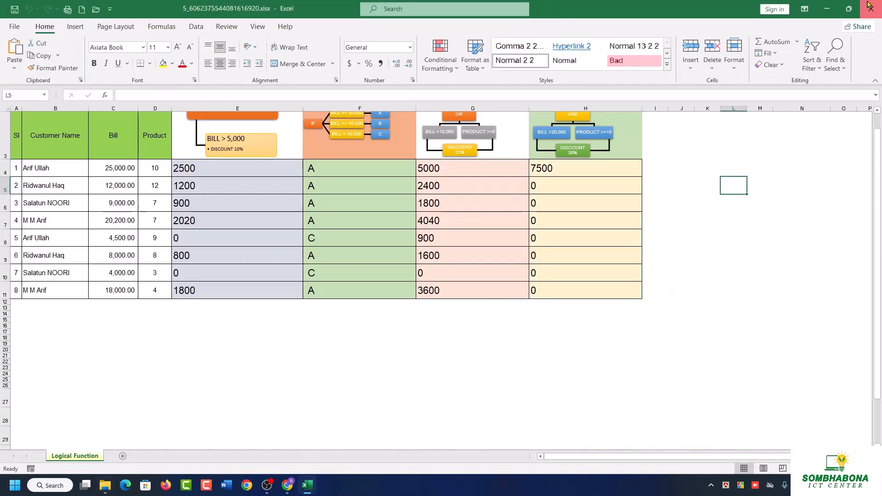
left_click(868, 5)
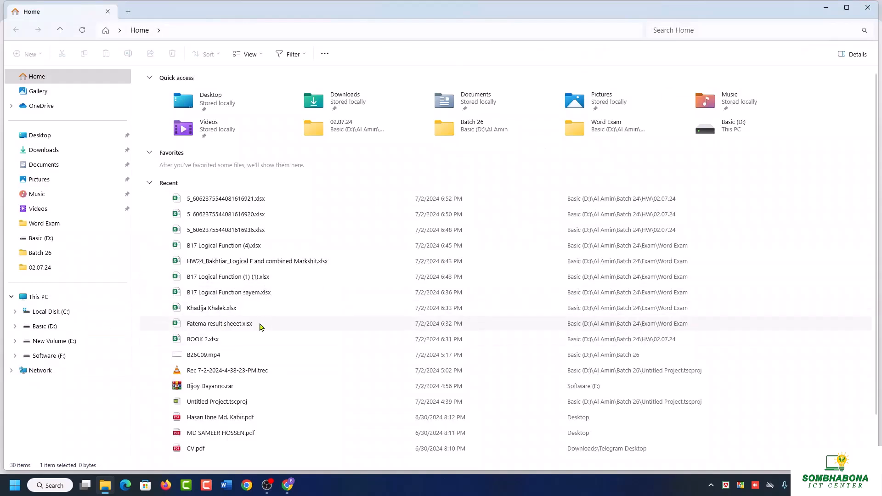
Open the student's multi-sheet workbook last used at 6:33 PM and BOOK 2.xlsx from the recent files.
double_click(223, 311)
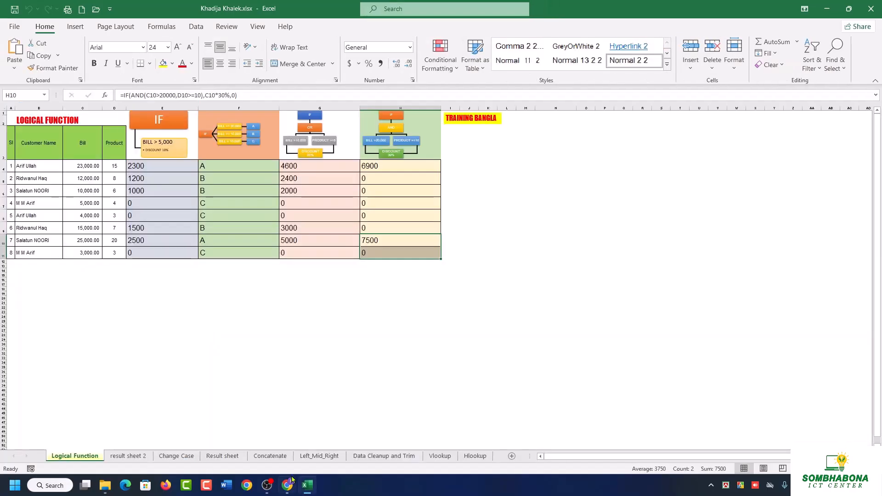
left_click(105, 485)
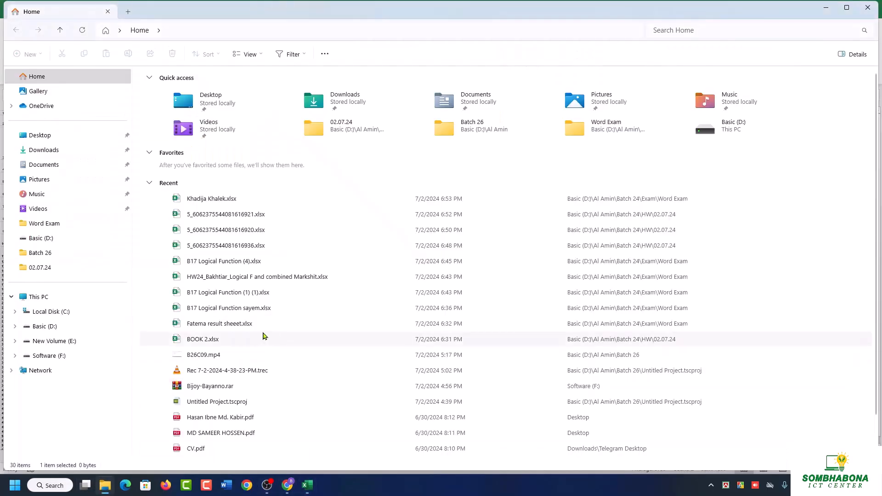
double_click(221, 340)
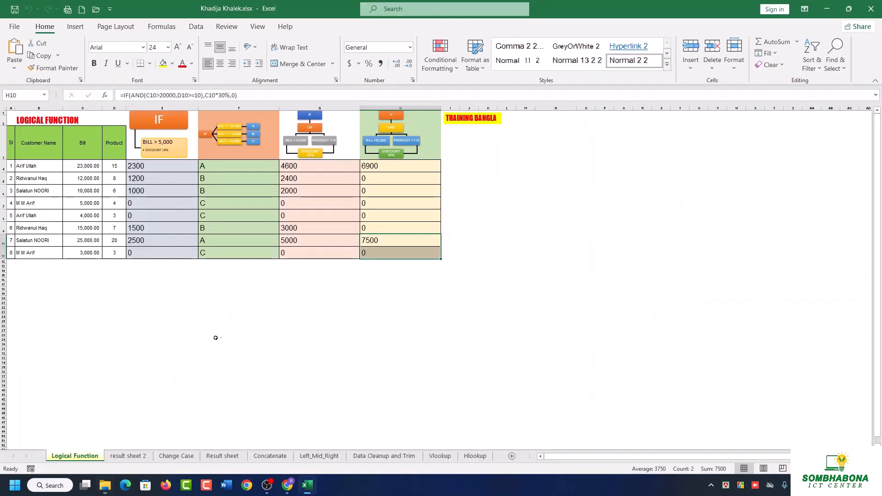
Restore both workbook windows and resize them side by side, with BOOK 2.xlsx on the left and the student's workbook on the right.
left_click(849, 9)
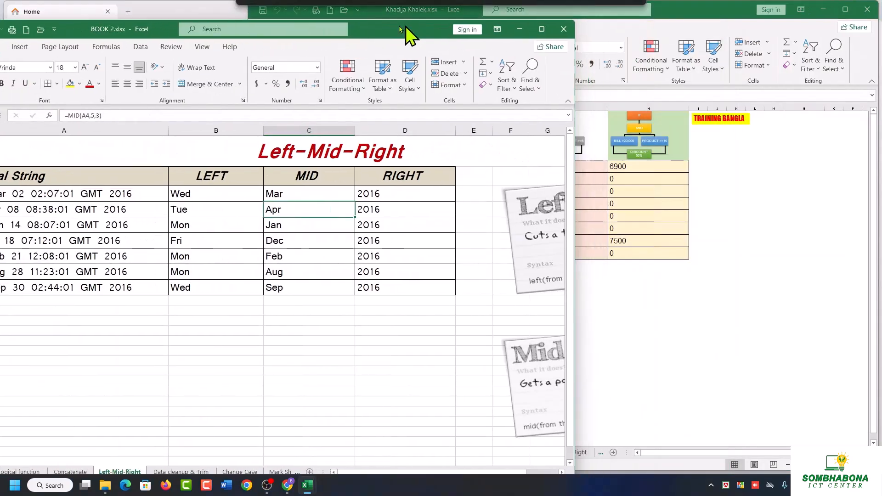
left_click_drag(563, 30, 468, 28)
left_click_drag(635, 69, 251, 68)
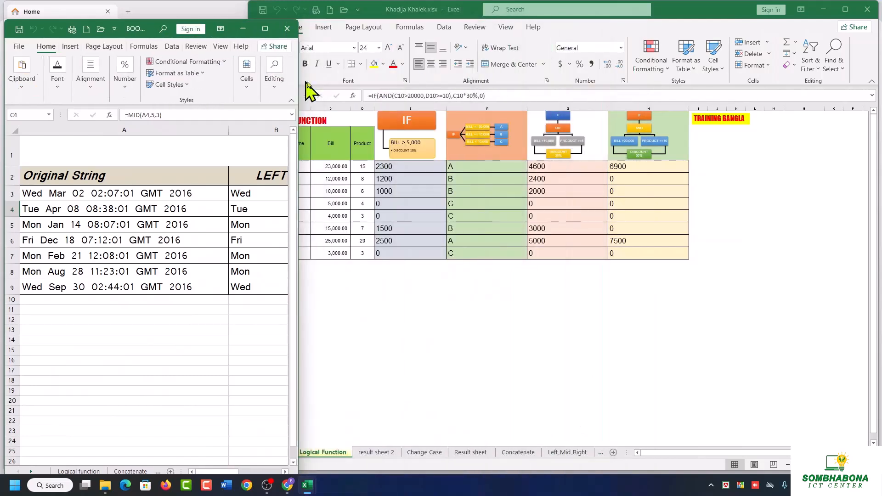
left_click(687, 17)
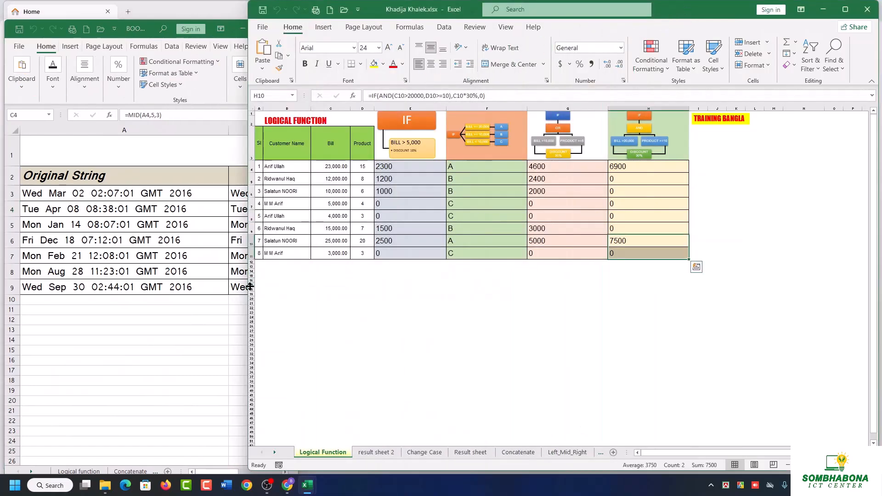
left_click_drag(257, 285, 488, 285)
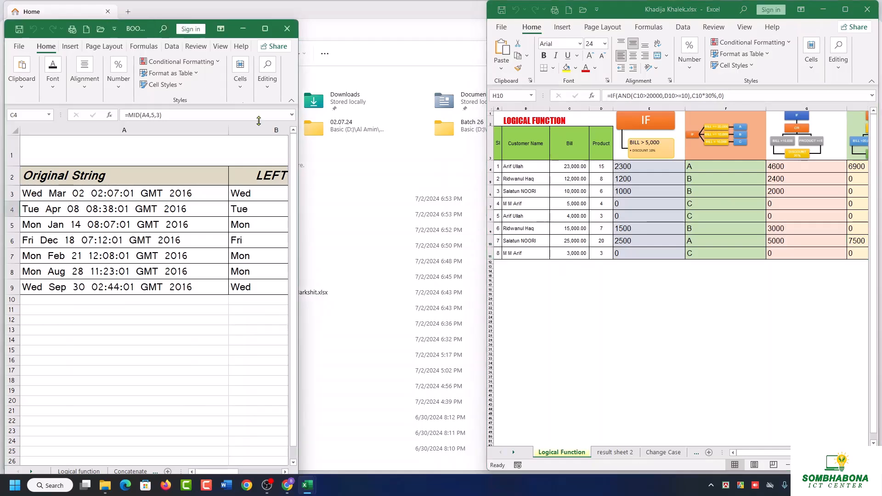
left_click_drag(300, 190, 359, 198)
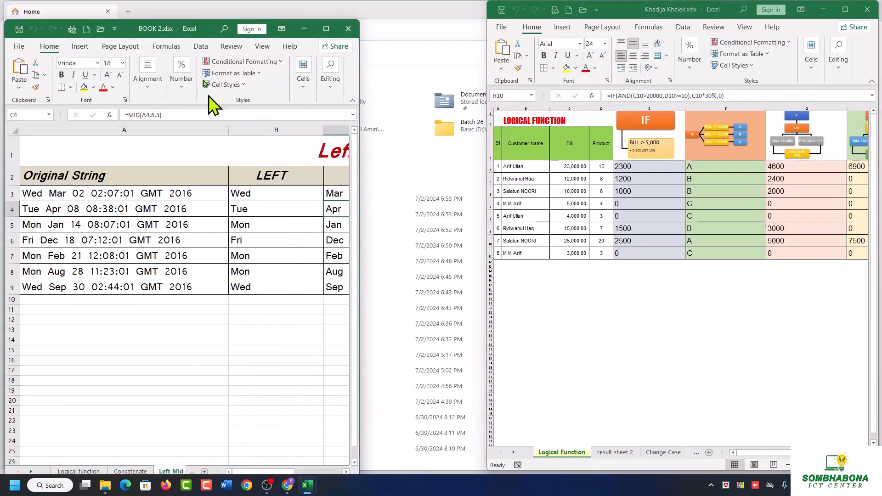
left_click_drag(164, 35, 189, 26)
left_click_drag(663, 13, 617, 19)
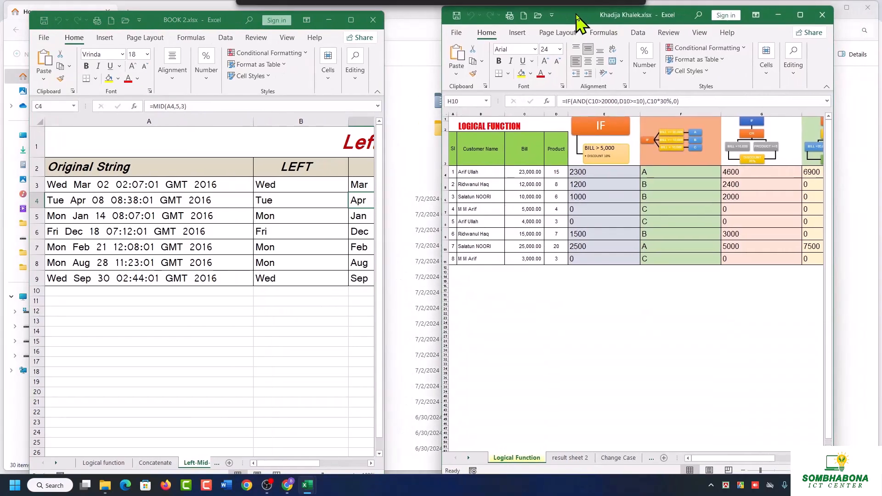
Permanently delete the Concatenate sheet from BOOK 2.xlsx.
left_click(152, 464)
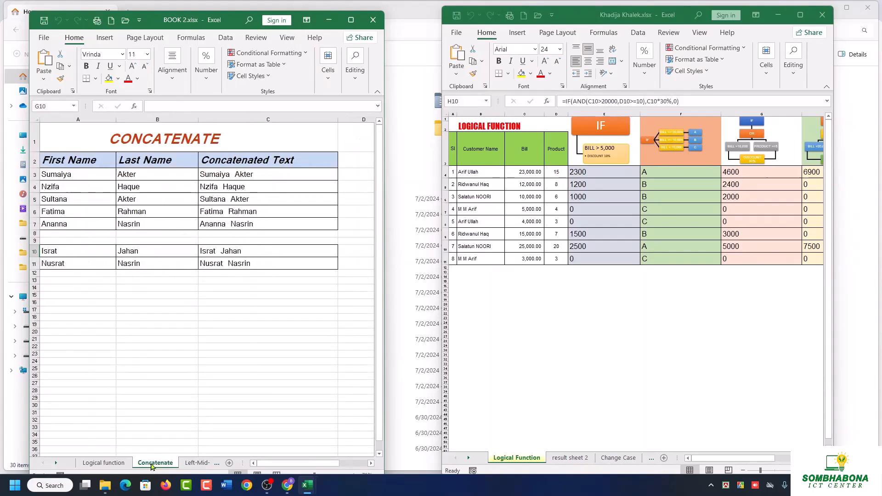
right_click(151, 465)
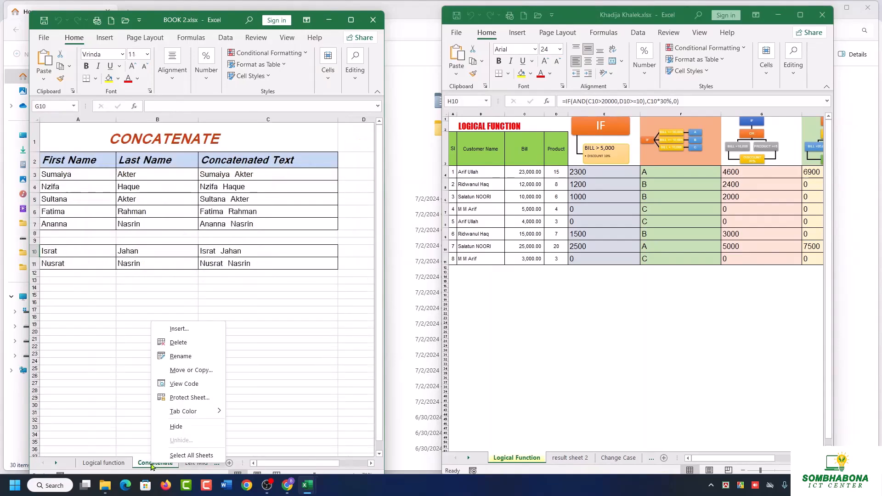
left_click(178, 342)
left_click(423, 267)
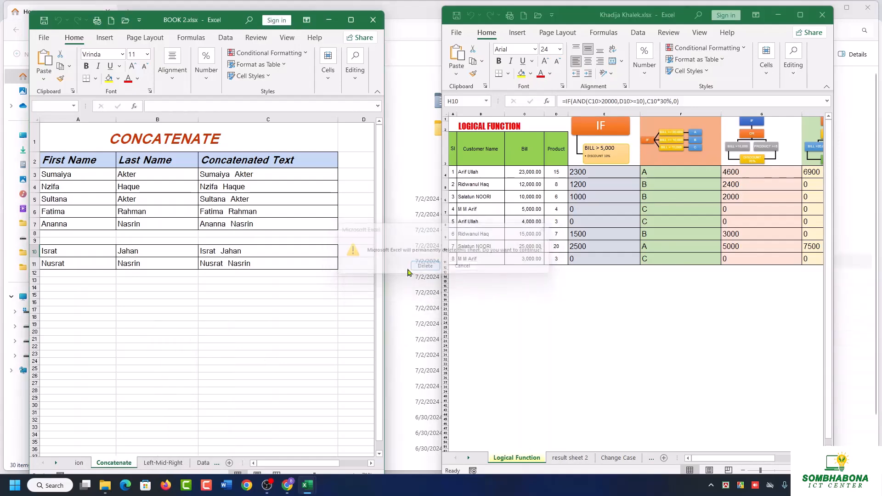
Permanently delete the Data cleanup & Trim sheet from BOOK 2.xlsx.
left_click(173, 462)
right_click(171, 465)
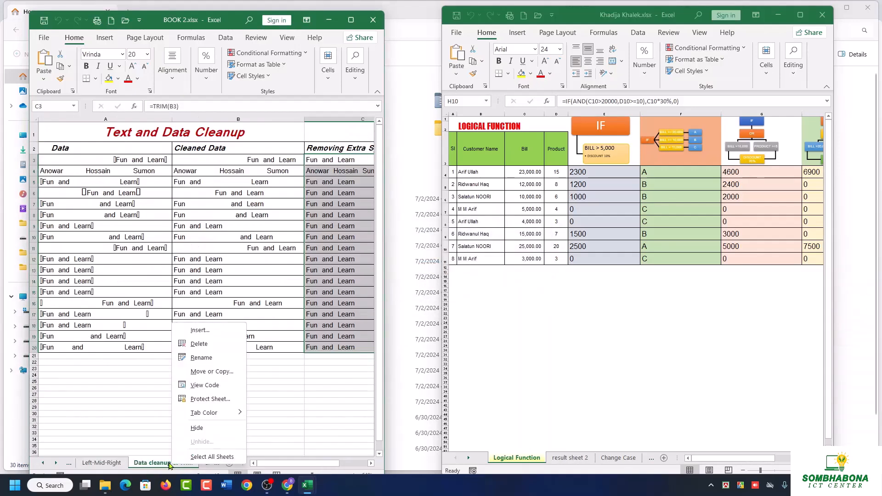
left_click(199, 343)
left_click(422, 266)
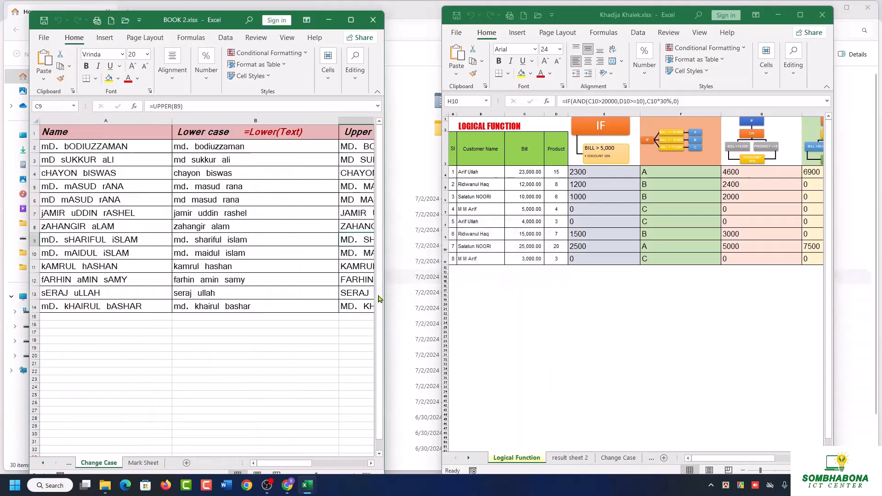
Permanently delete the Mark Sheet worksheet from BOOK 2.xlsx.
right_click(134, 471)
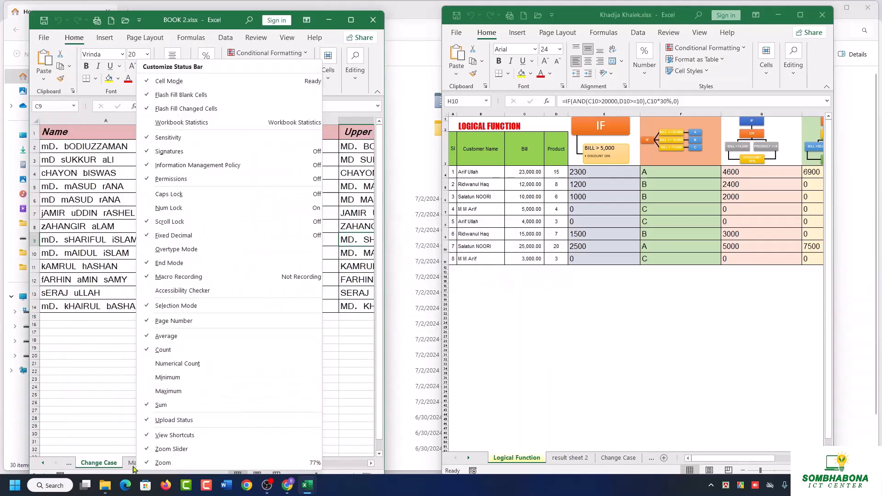
left_click(135, 468)
right_click(135, 466)
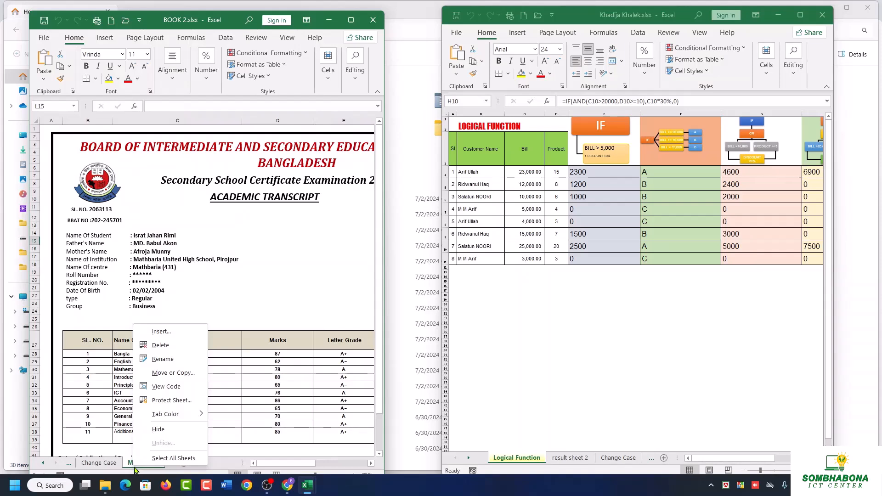
left_click(133, 469)
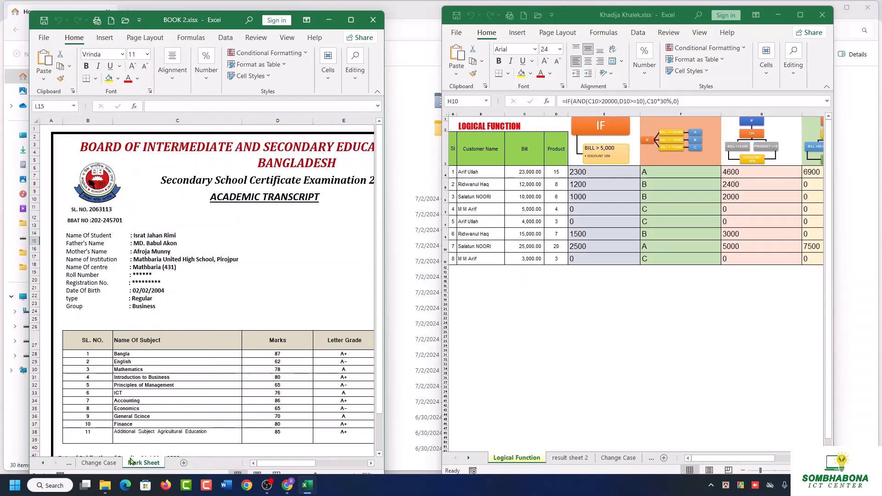
right_click(136, 467)
left_click(156, 343)
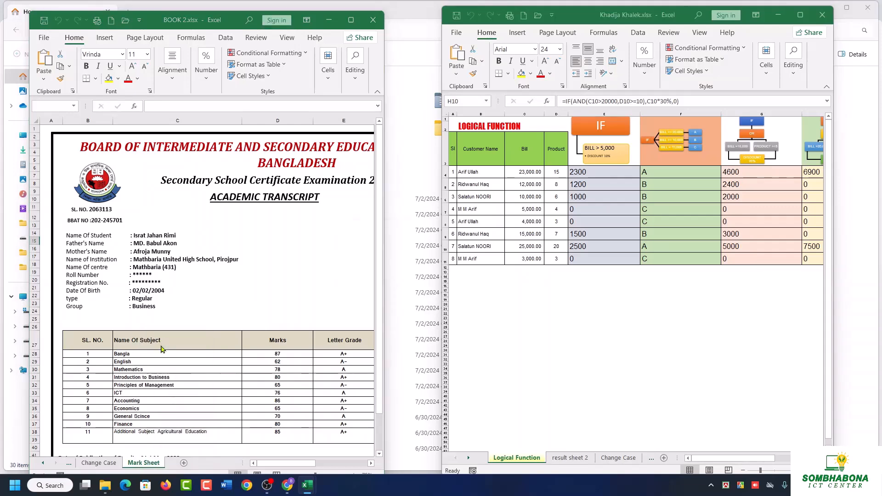
left_click(425, 267)
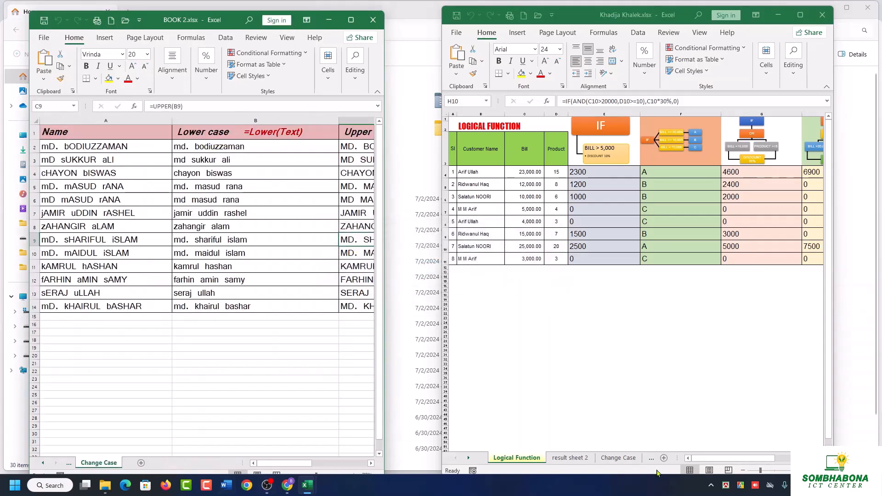
Show result sheet 2 in the student's workbook, and permanently delete the Left-Mid-Right sheet from BOOK 2.xlsx.
left_click(585, 457)
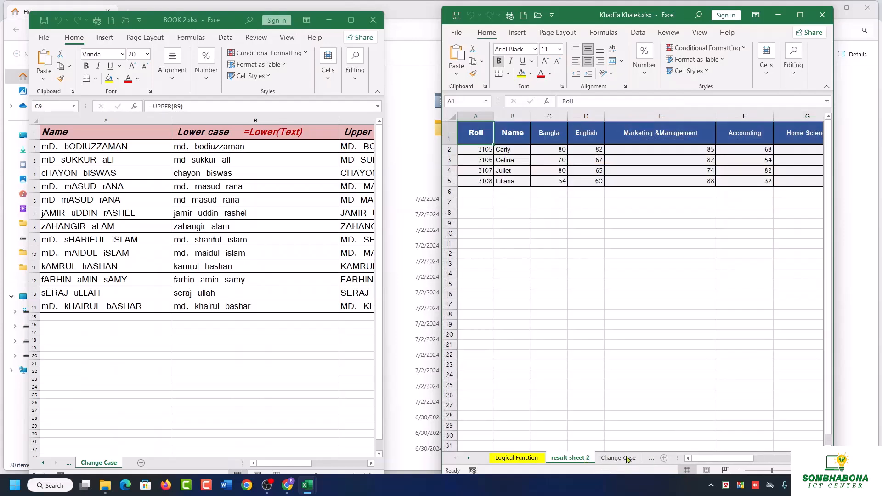
left_click(70, 467)
left_click(71, 467)
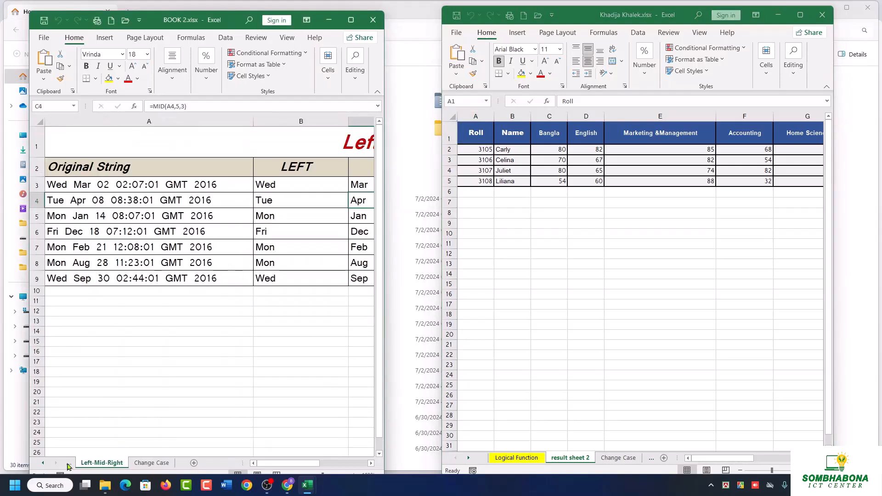
left_click(70, 467)
left_click(164, 466)
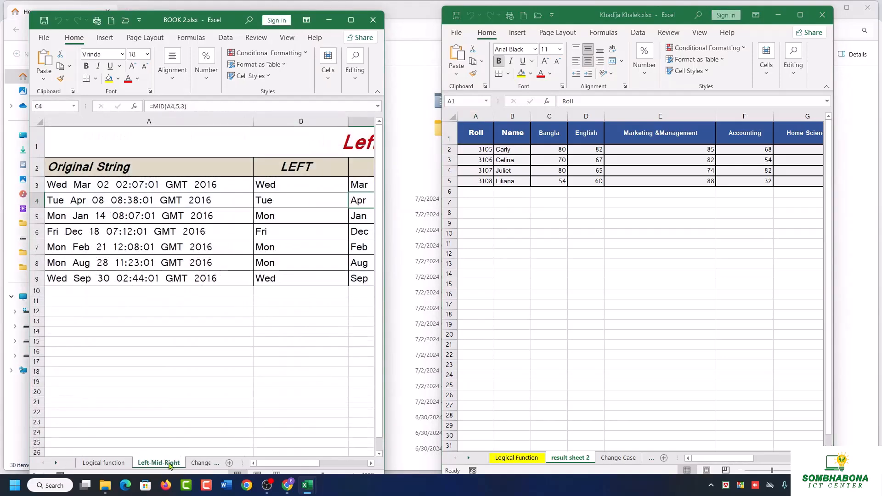
right_click(164, 467)
left_click(204, 348)
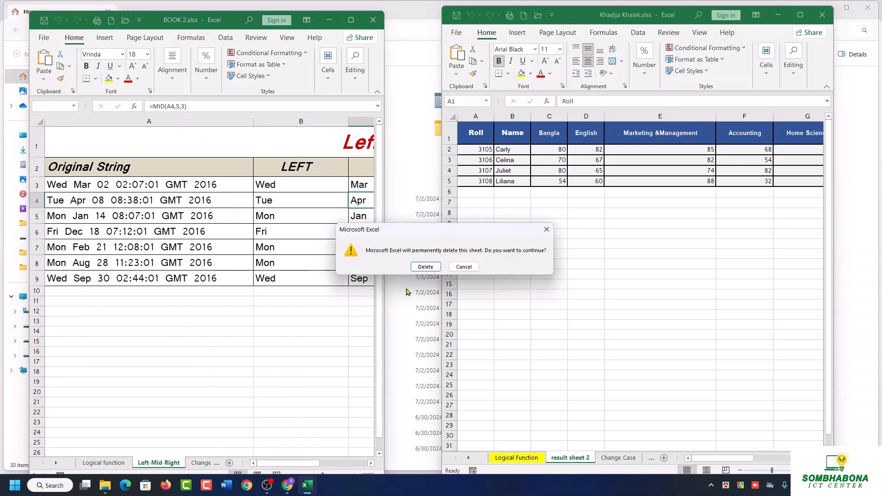
left_click(425, 263)
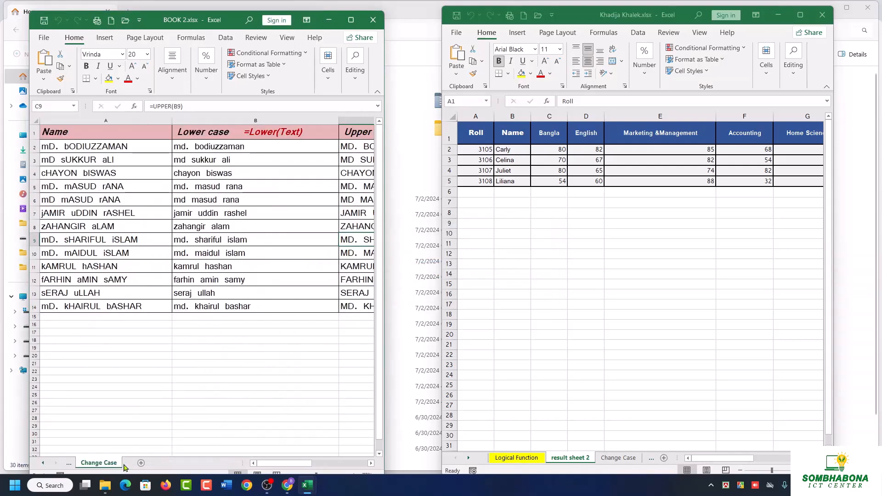
Permanently delete the Change Case sheet from BOOK 2.xlsx and select the empty cell C25 on the Logical function sheet.
right_click(106, 463)
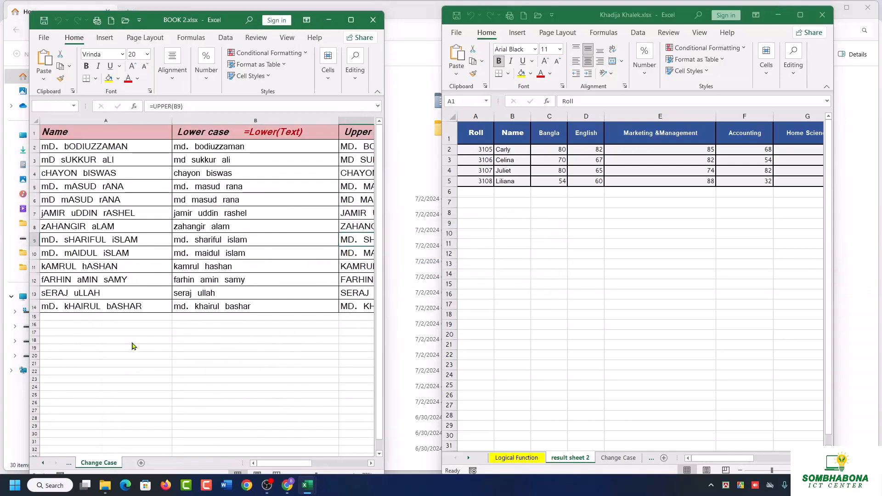
left_click(131, 340)
left_click(424, 263)
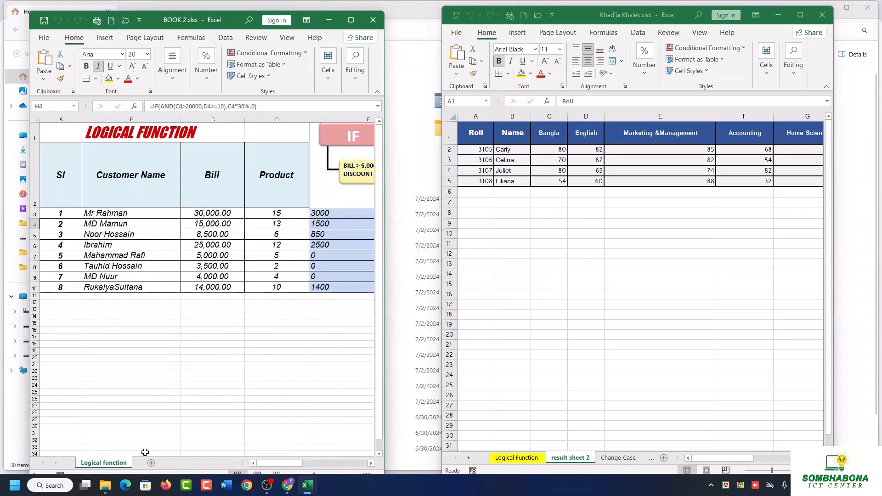
left_click(227, 392)
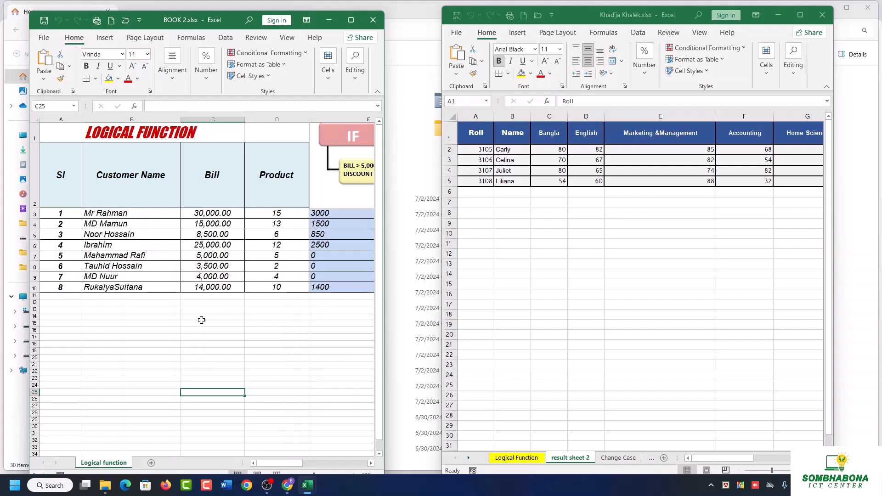
Open the Move or Copy settings for the Change Case sheet in the student's workbook.
left_click(564, 288)
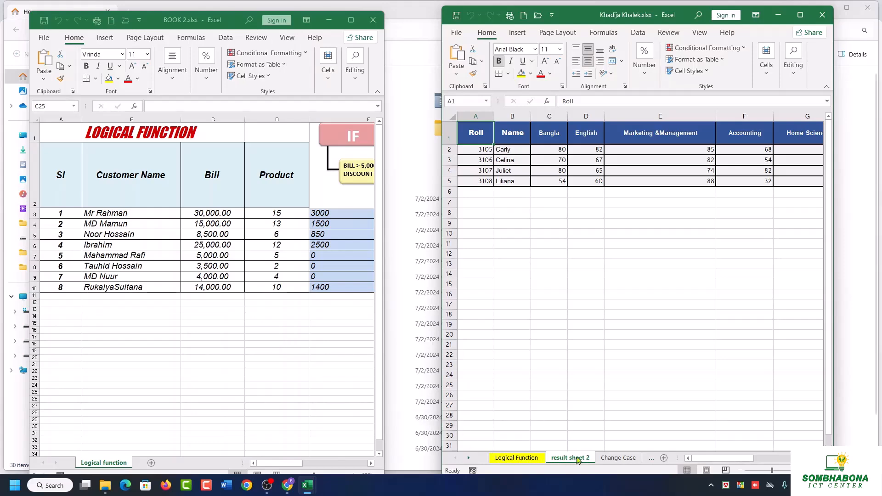
left_click(618, 458)
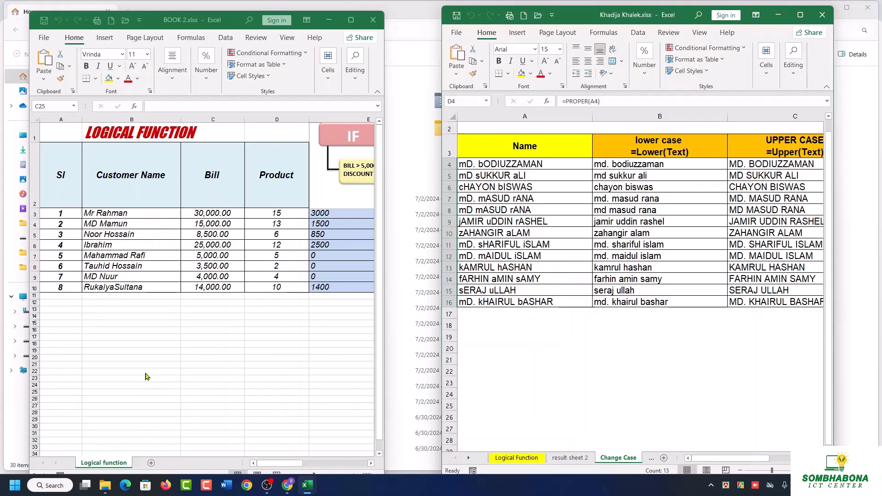
right_click(621, 463)
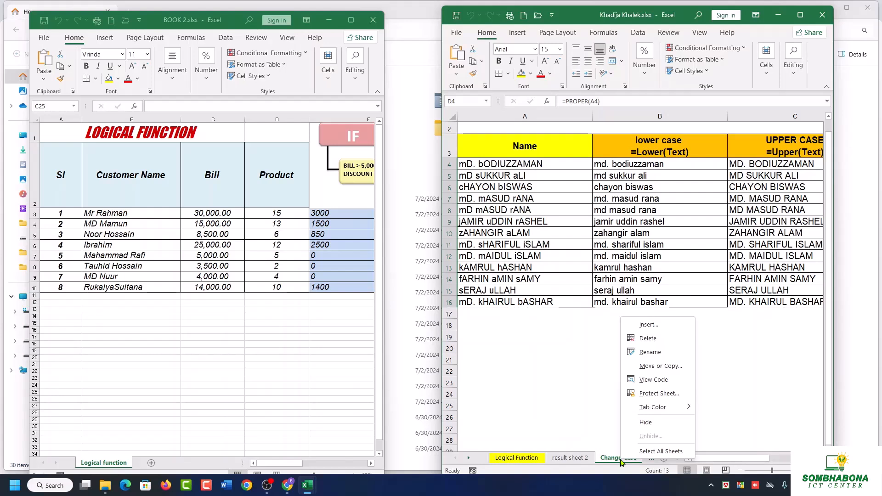
left_click(667, 366)
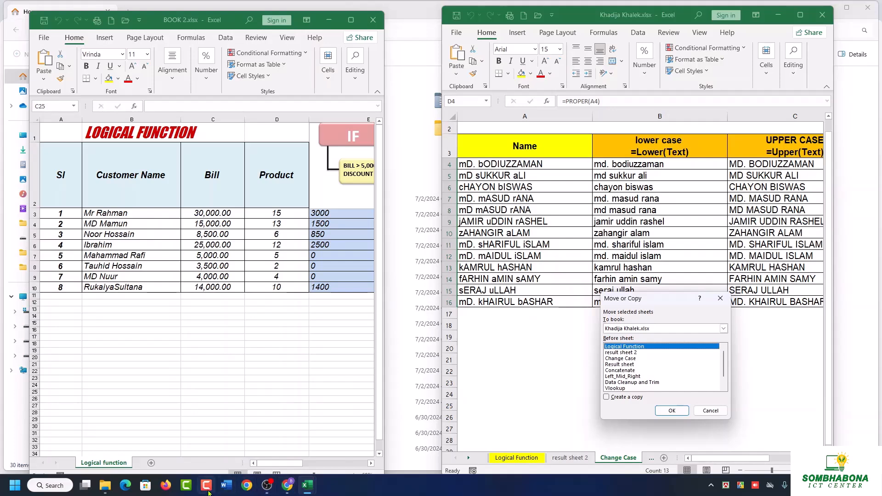
left_click(267, 486)
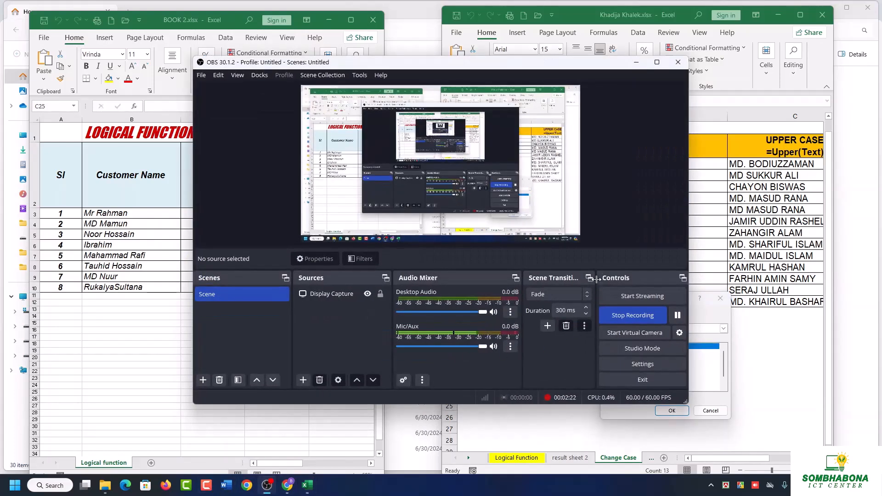
left_click(632, 320)
left_click(636, 62)
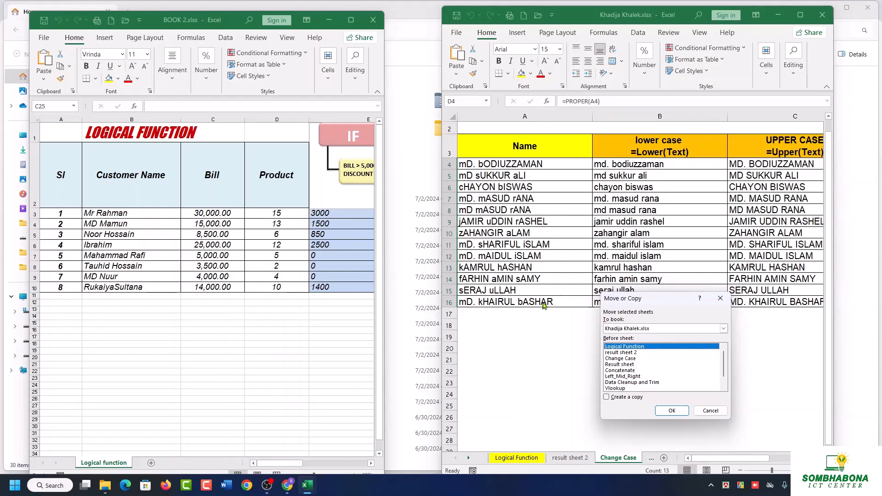
left_click(720, 298)
Copy the Change Case sheet from the student's workbook to the end of BOOK 2.xlsx, keeping the original.
right_click(625, 463)
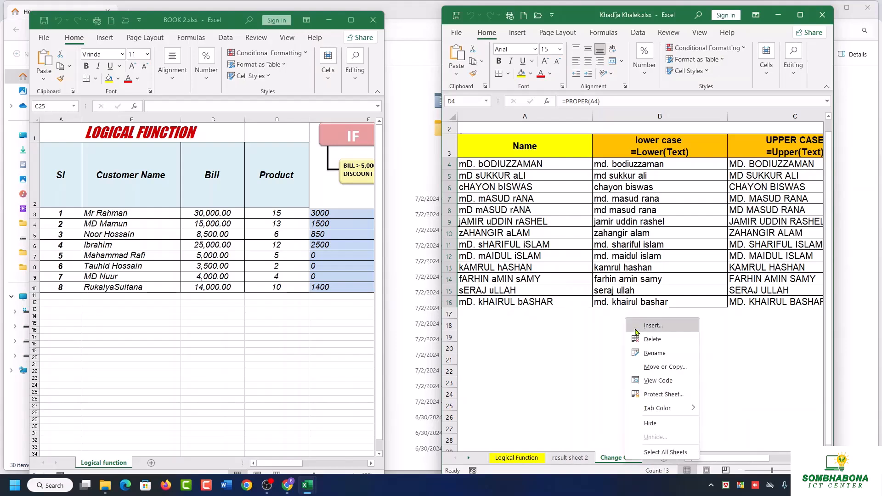
left_click(665, 367)
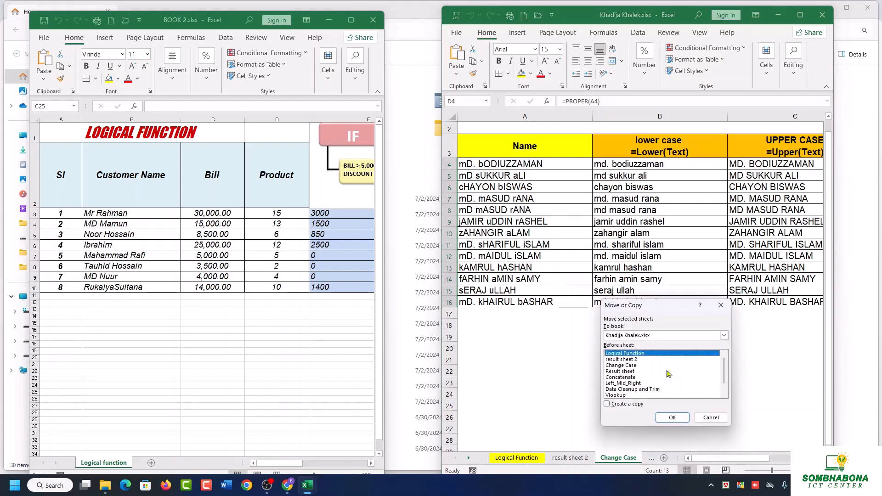
left_click_drag(673, 310, 363, 154)
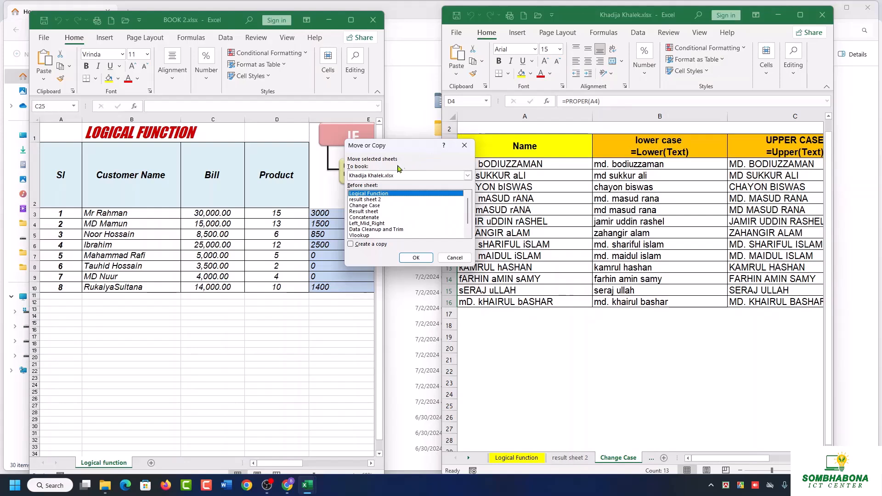
left_click(465, 175)
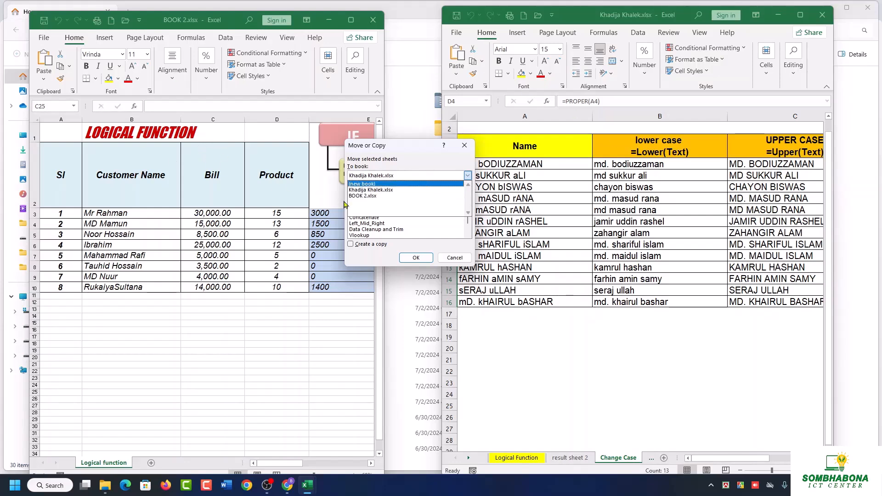
left_click(370, 196)
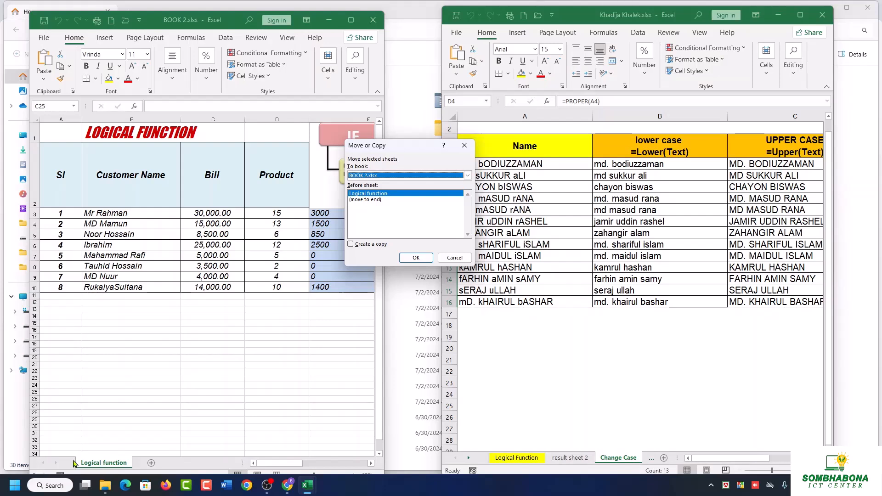
left_click(360, 201)
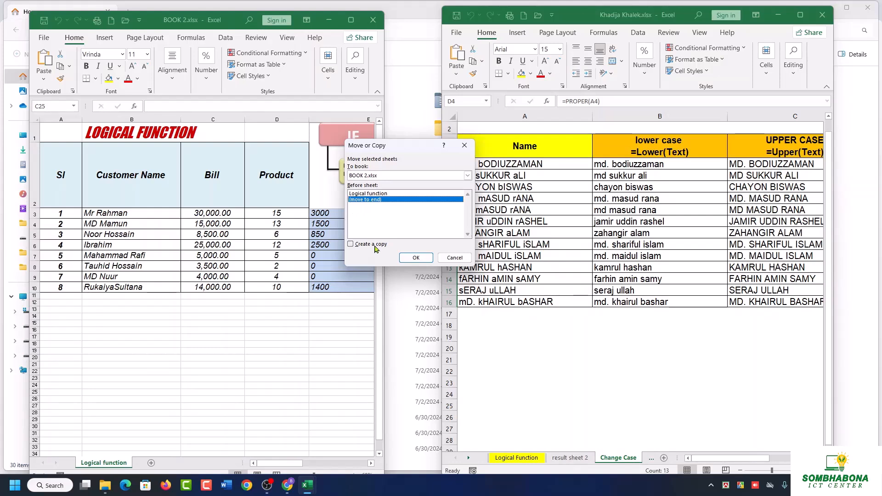
left_click(350, 244)
left_click(416, 258)
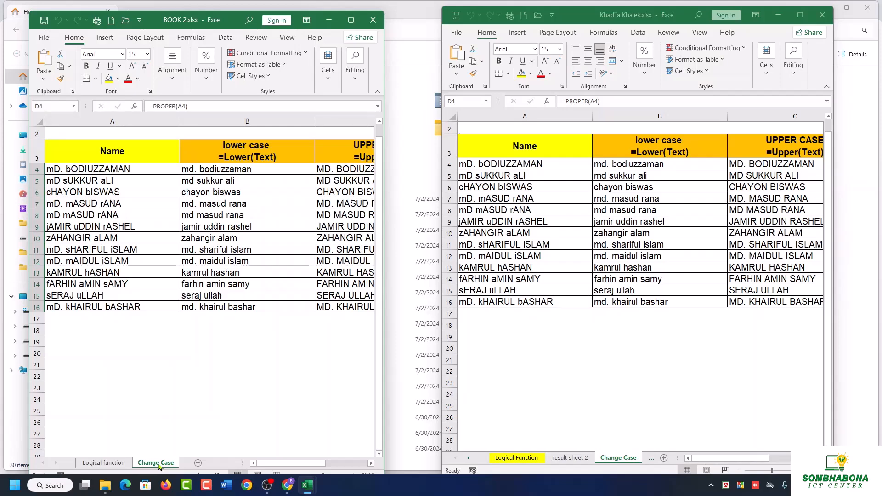
Move the Concatenate sheet out of the student's workbook into a new workbook without creating a copy.
right_click(619, 458)
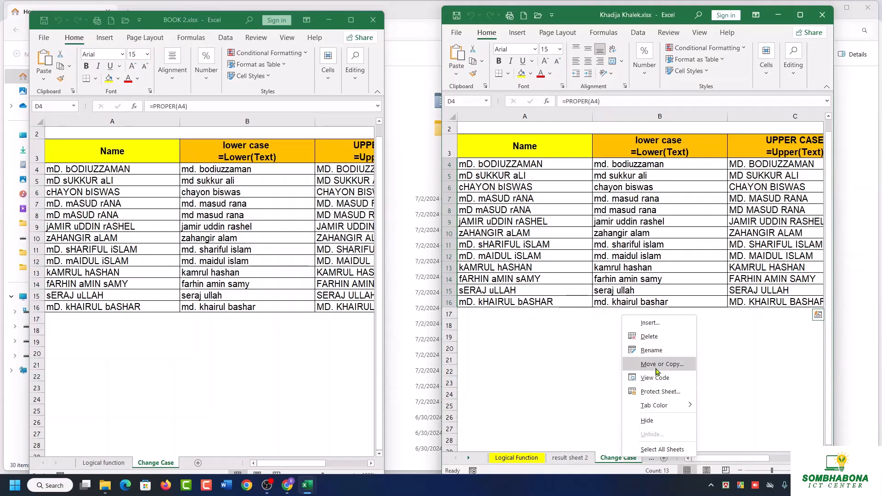
left_click(565, 454)
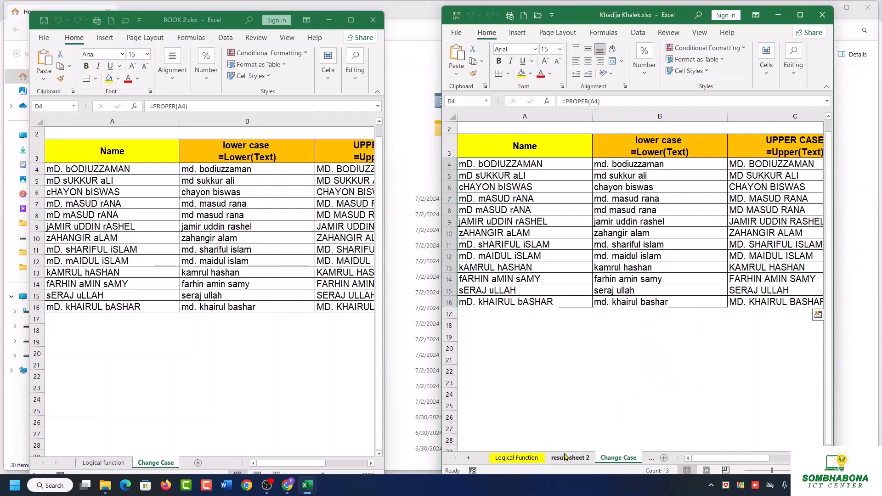
left_click(651, 458)
left_click(648, 458)
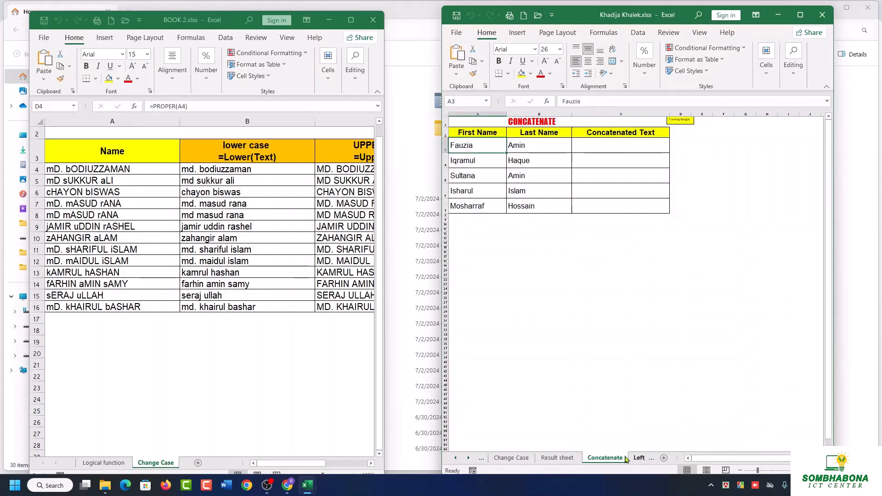
right_click(604, 458)
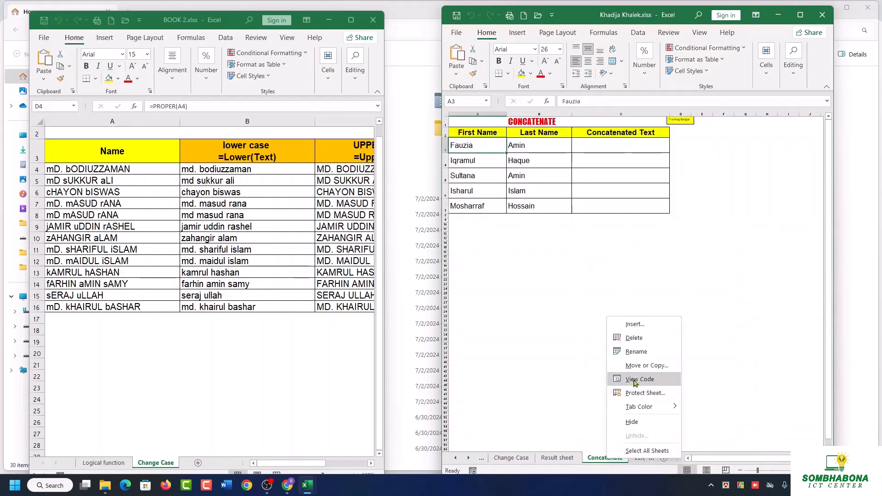
left_click(641, 365)
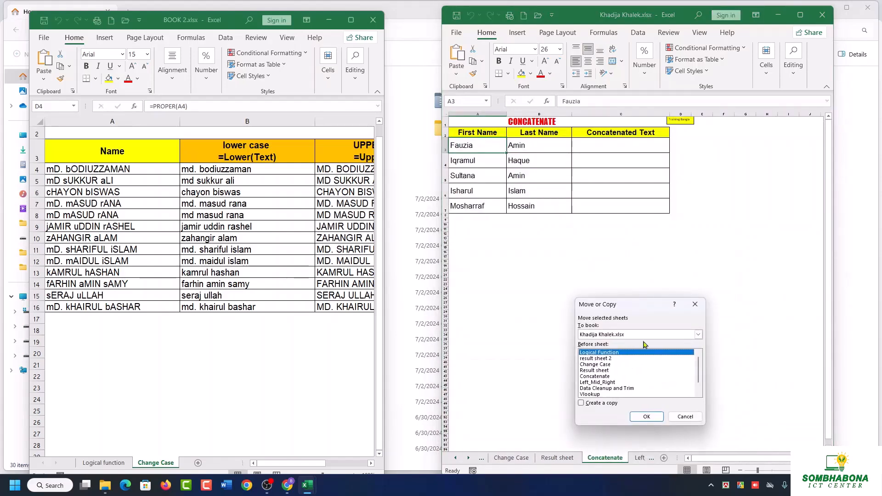
left_click(698, 335)
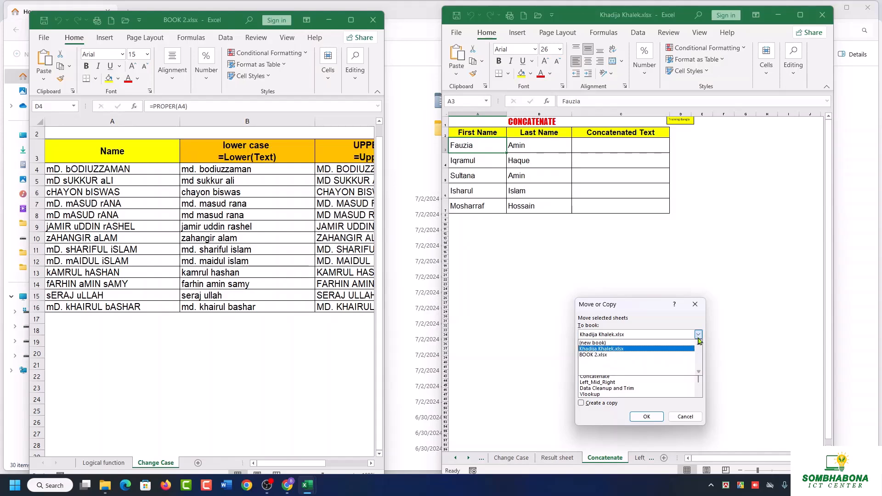
left_click(601, 344)
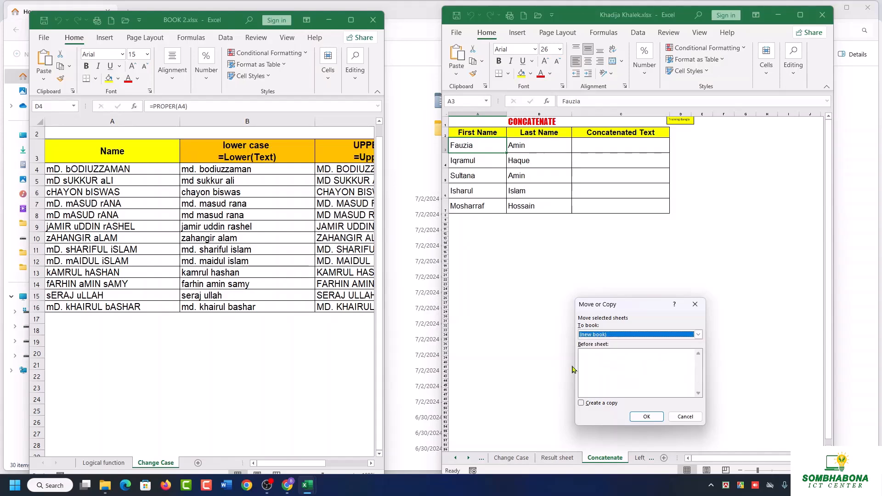
left_click(645, 417)
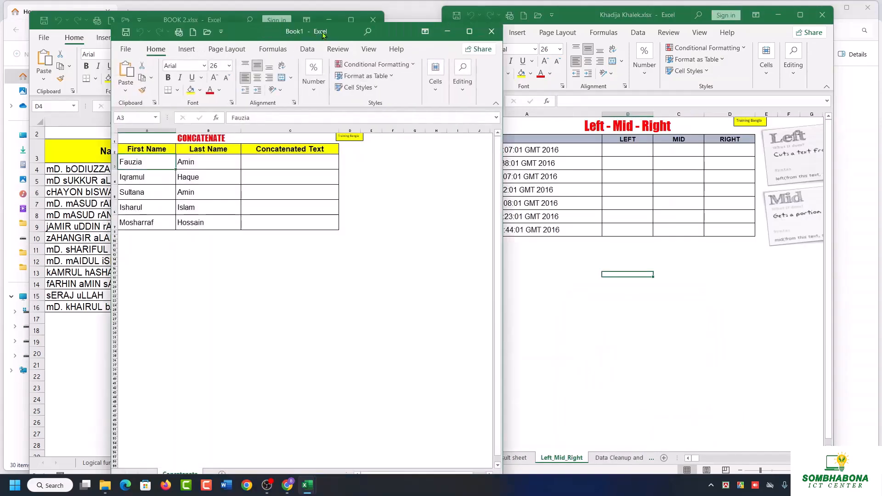
Close the new workbook holding the Concatenate sheet without saving its changes.
left_click_drag(242, 29, 204, 20)
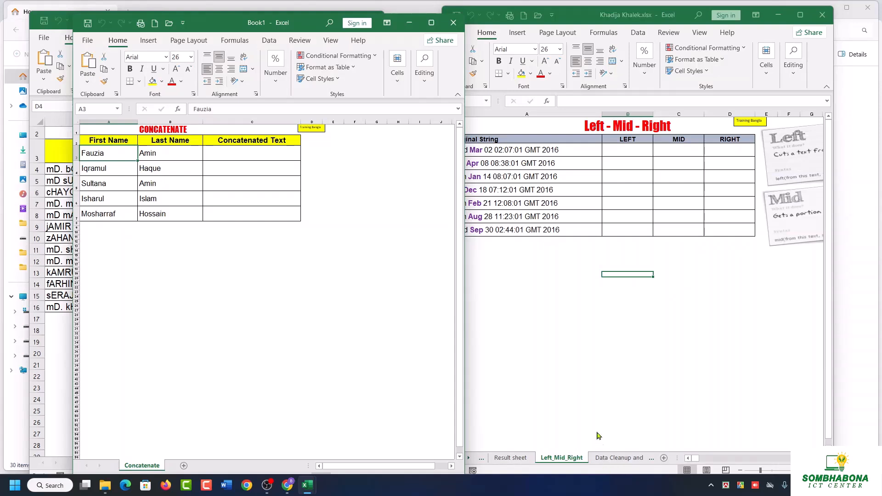
left_click(454, 23)
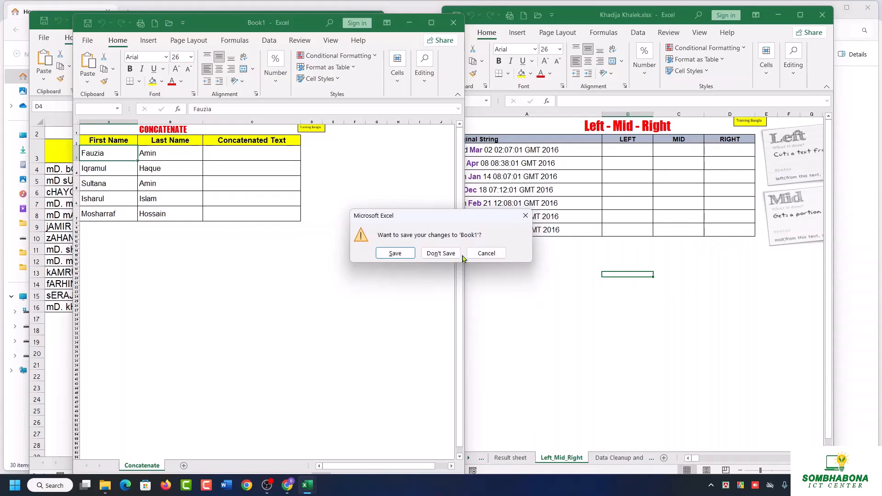
left_click(442, 253)
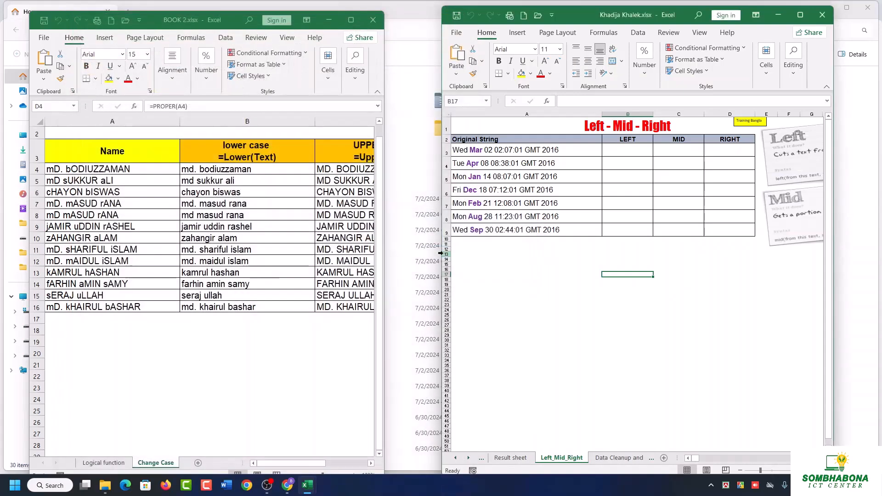
Create a copy of the Data Cleanup and Trim sheet within the student's workbook, placed before the Left_Mid_Right sheet.
left_click(609, 459)
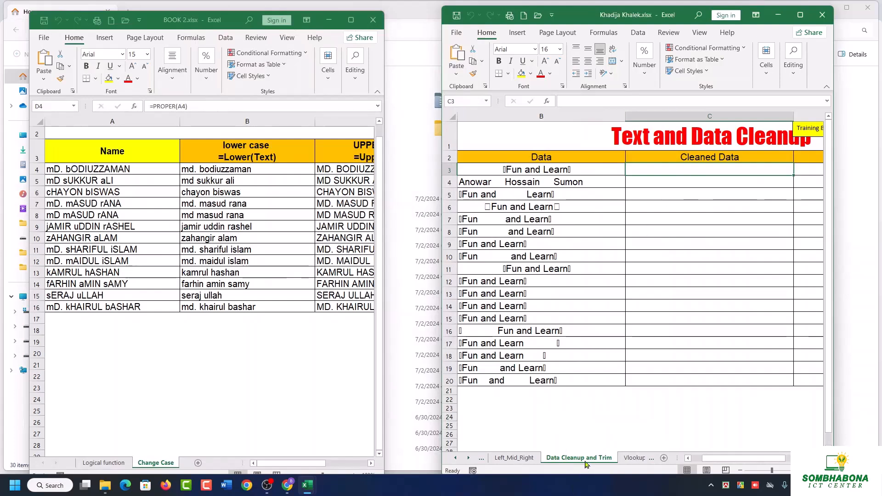
right_click(588, 461)
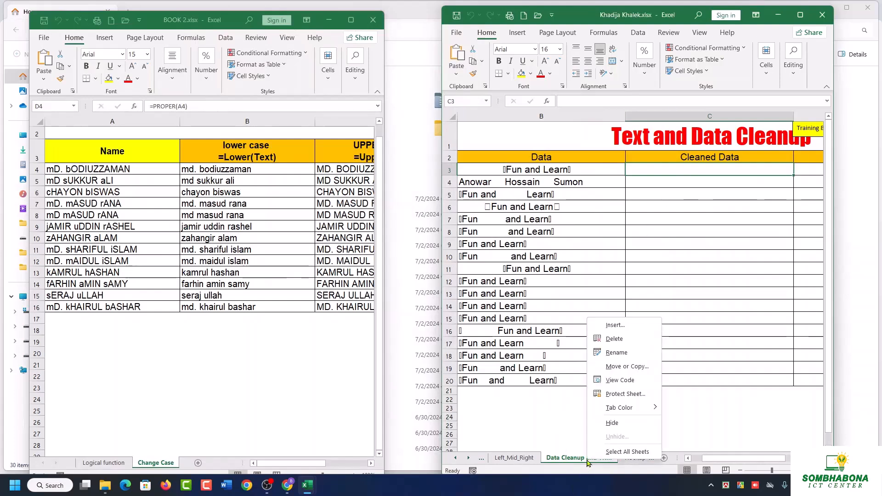
left_click(632, 367)
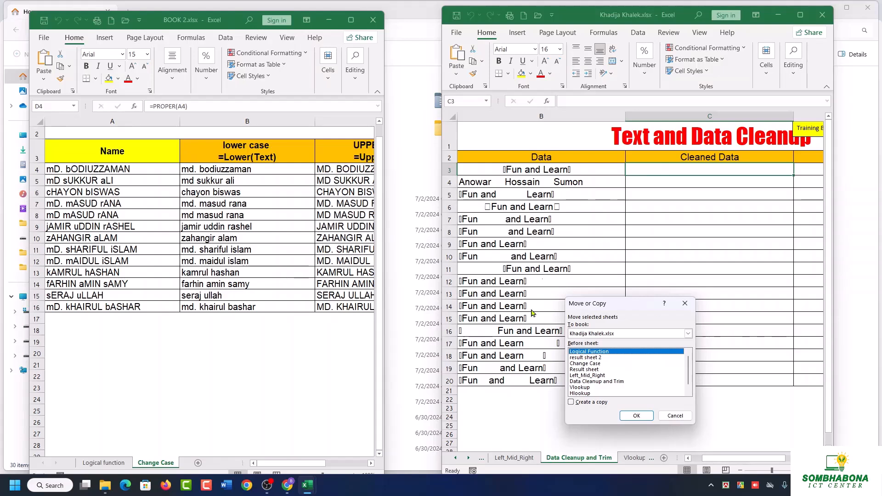
left_click(587, 376)
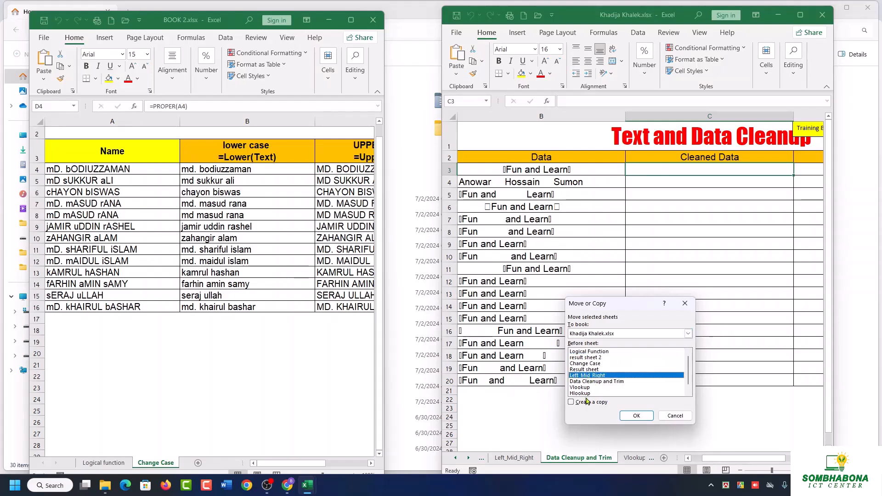
scroll(623, 381, "down", 1)
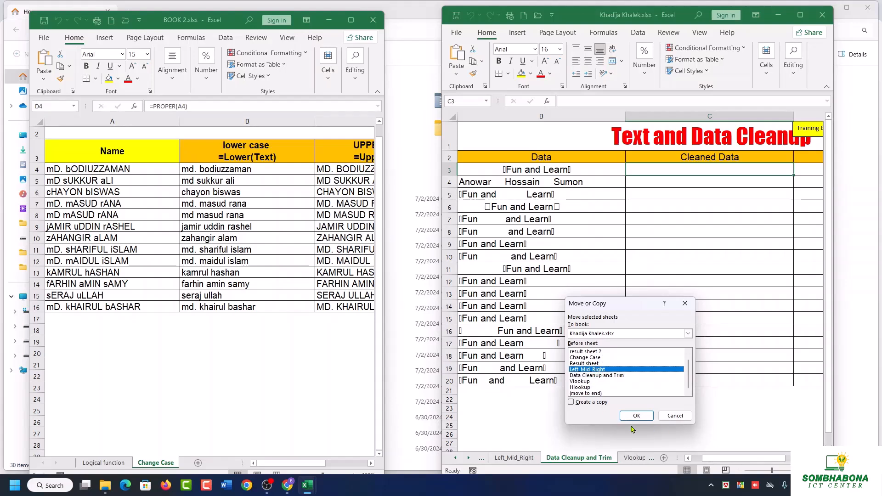
left_click(571, 403)
left_click(636, 415)
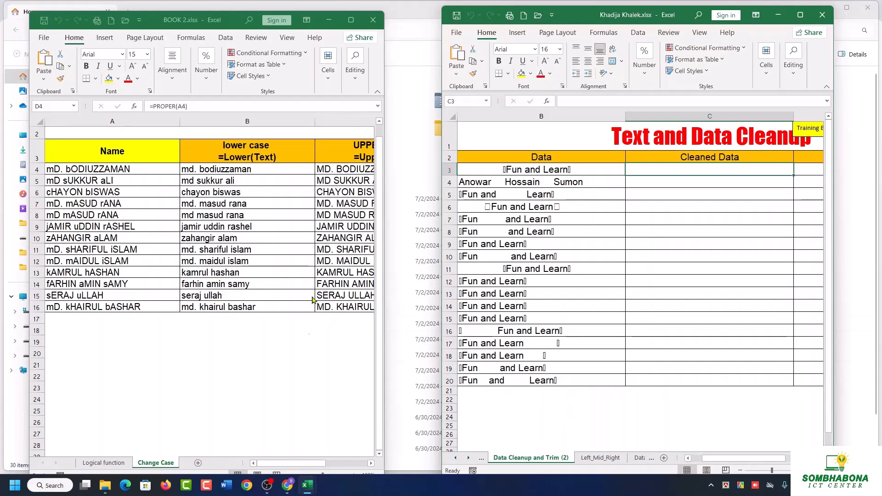
Close the student's workbook and BOOK 2.xlsx without saving their changes.
left_click(822, 15)
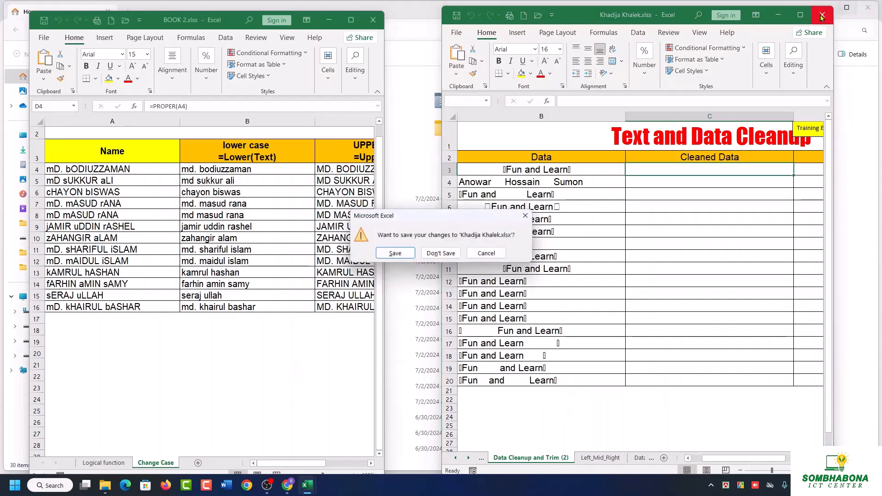
left_click(441, 253)
left_click(372, 22)
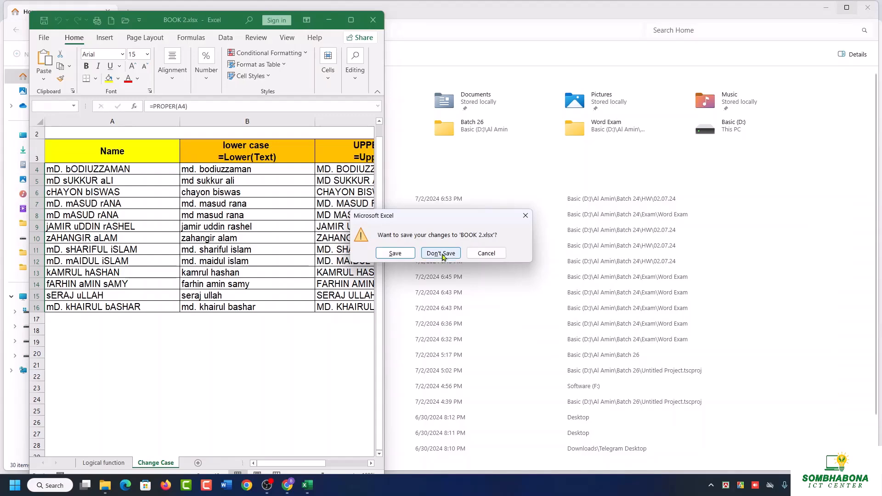
left_click(441, 253)
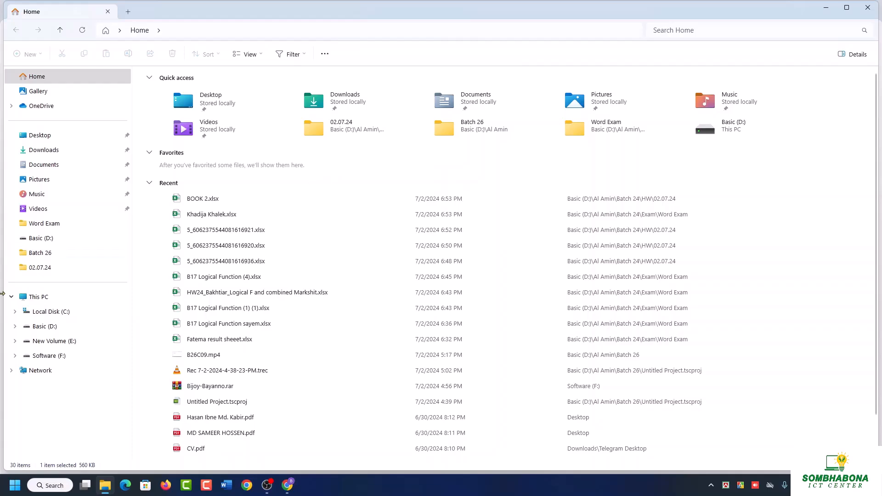
Open Module 2.xlsx from Excel Class > Eduera file in the instructor's folder on drive D, and show its Text to Column sheet full-screen.
left_click(42, 326)
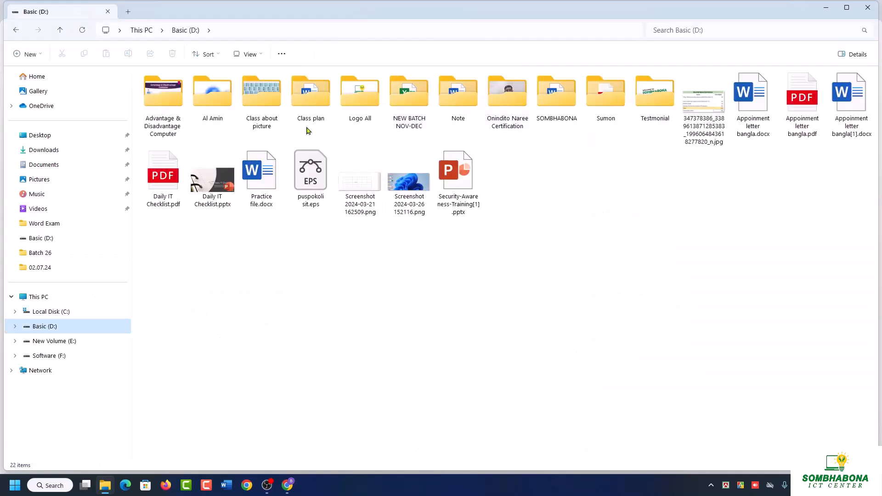
double_click(220, 114)
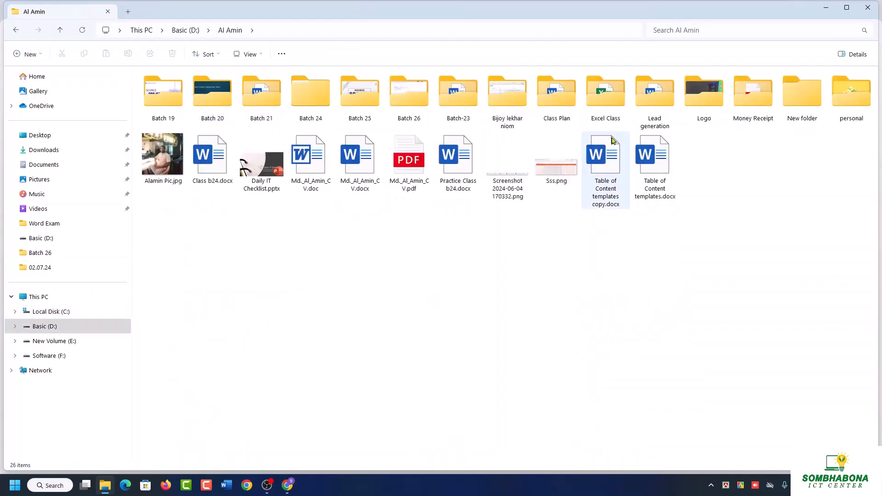
double_click(605, 95)
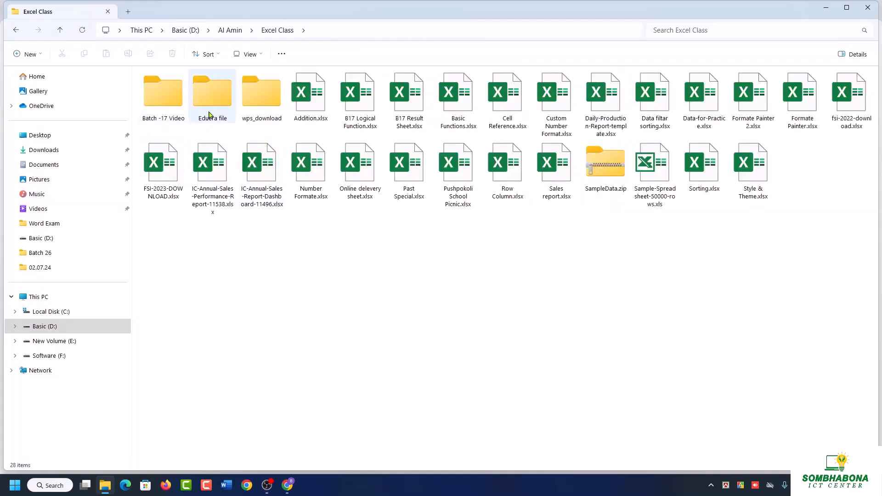
double_click(204, 110)
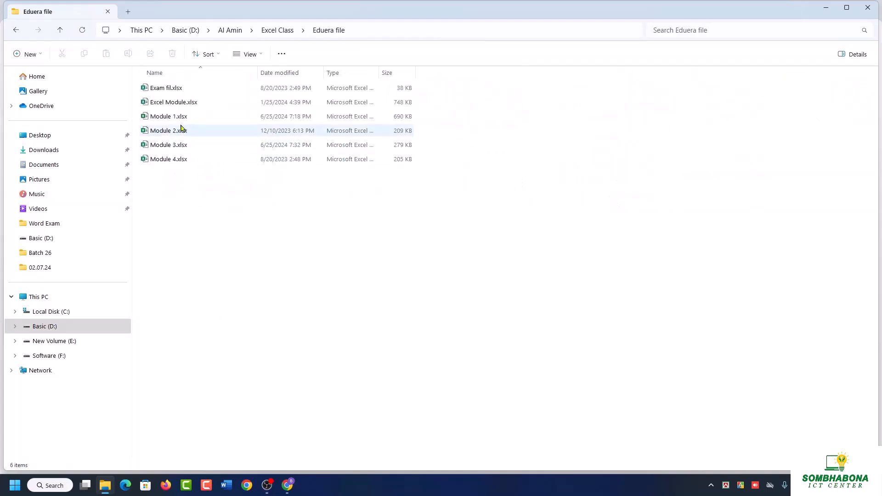
double_click(181, 129)
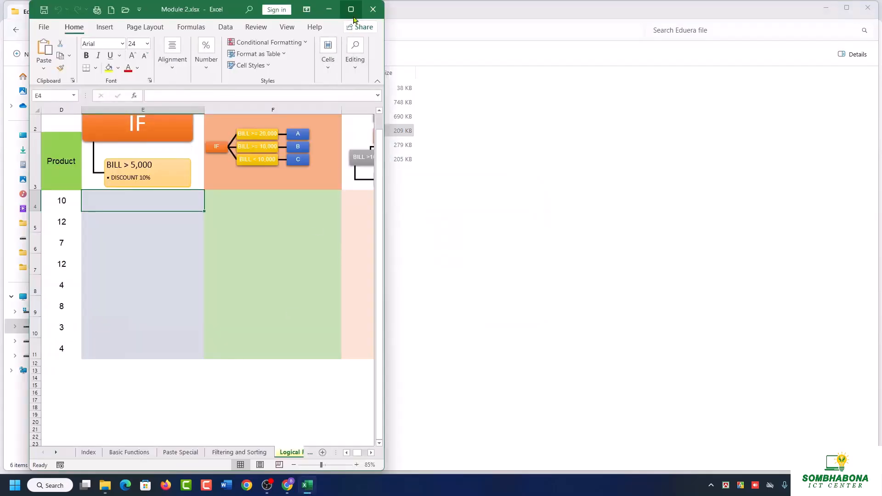
left_click(351, 10)
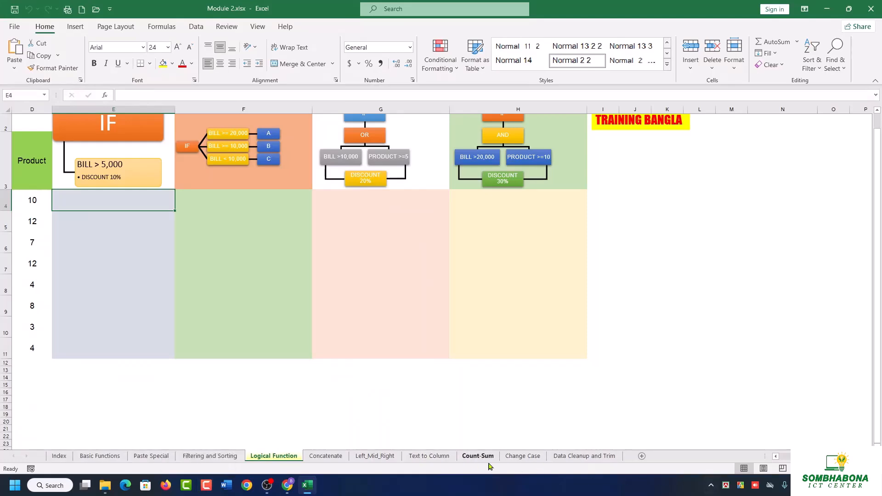
left_click(428, 457)
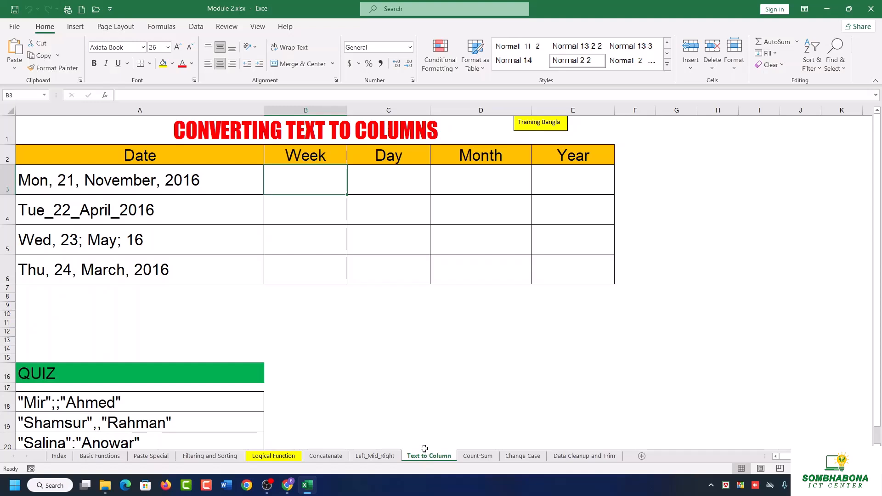
Select the four dates in A3:A6 and bring up the data tools for splitting text into columns.
left_click(196, 27)
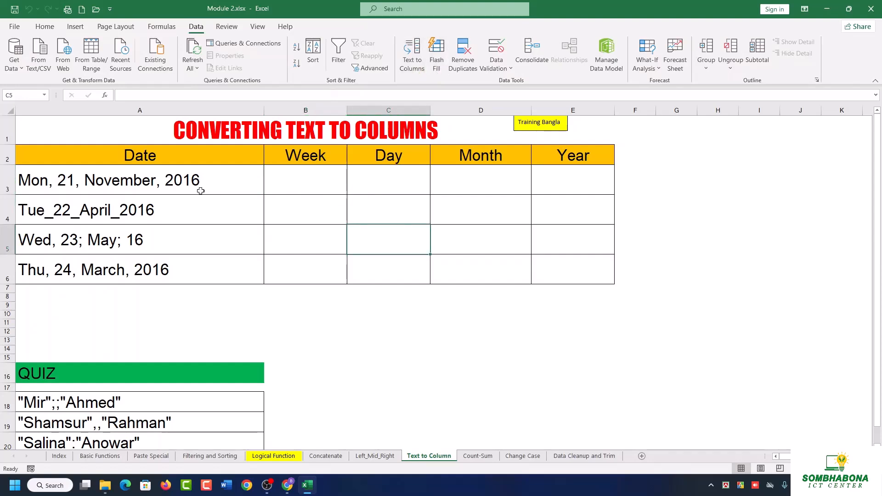
left_click_drag(184, 180, 215, 270)
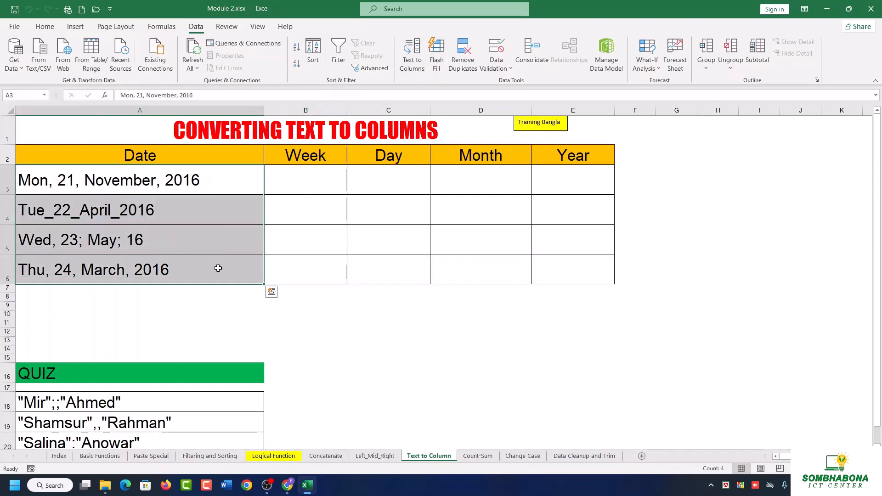
left_click(270, 489)
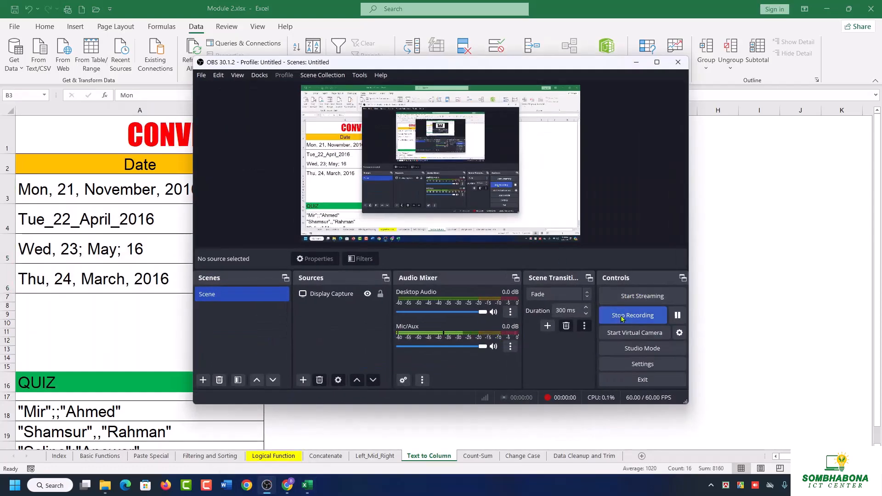
left_click(637, 61)
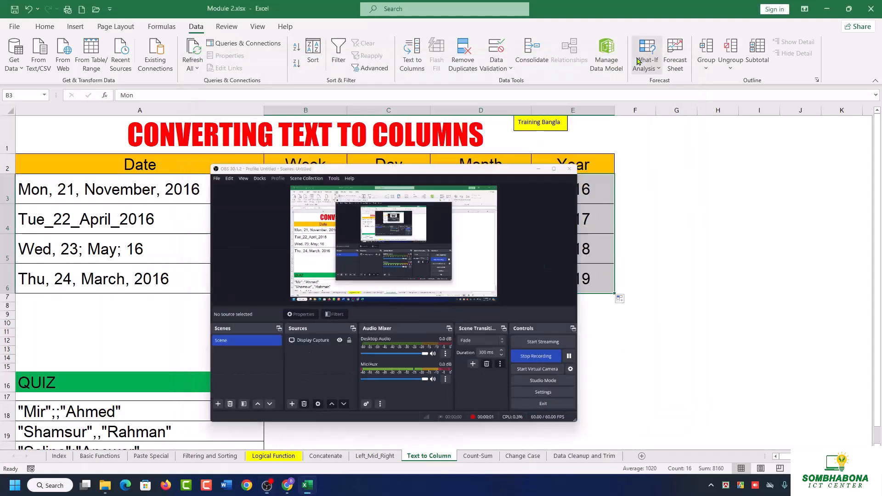
left_click(519, 277)
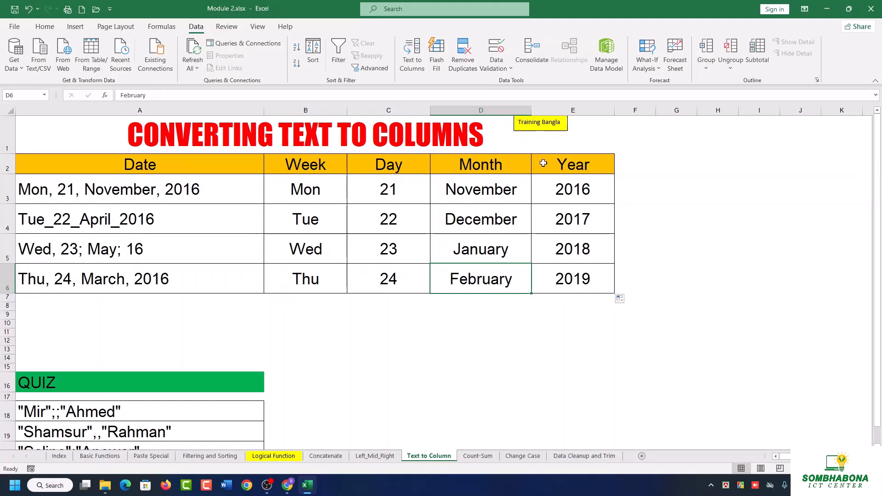
left_click(291, 188)
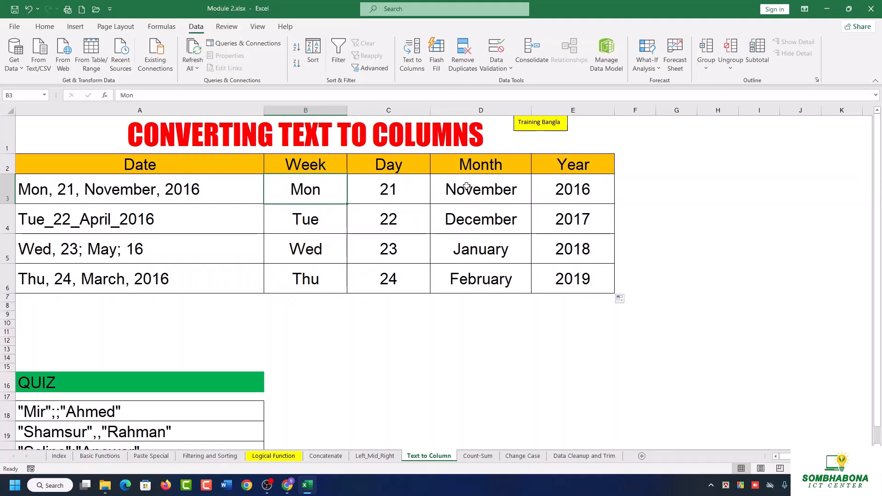
left_click(367, 191)
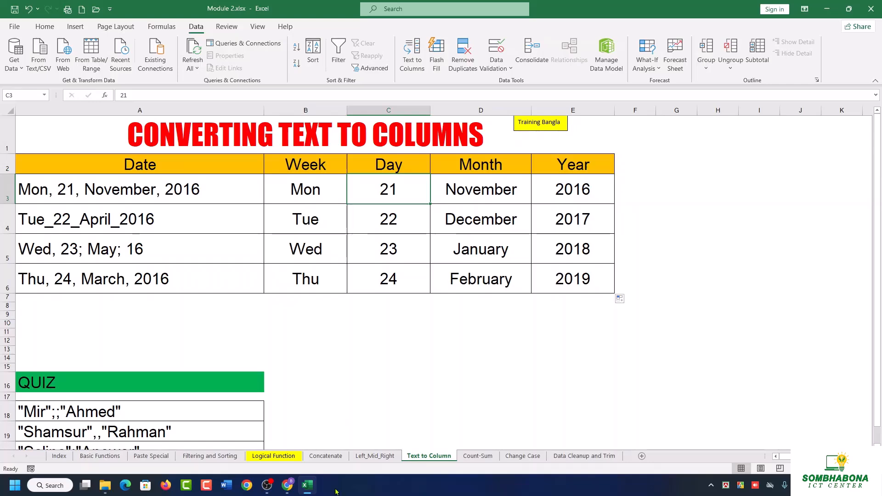
Open the Count-Sum sheet, enlarge its view, and examine the Condition column and the month, application and revenue entries.
left_click(481, 459)
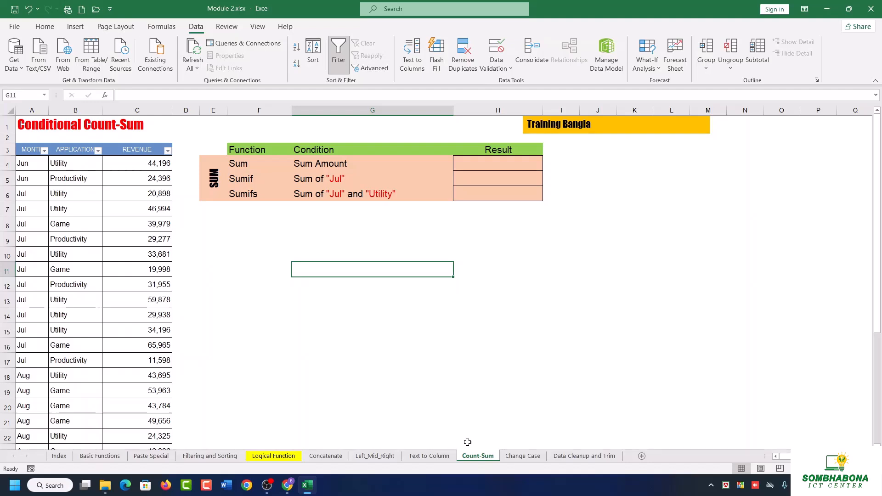
scroll(508, 254, "up", 4)
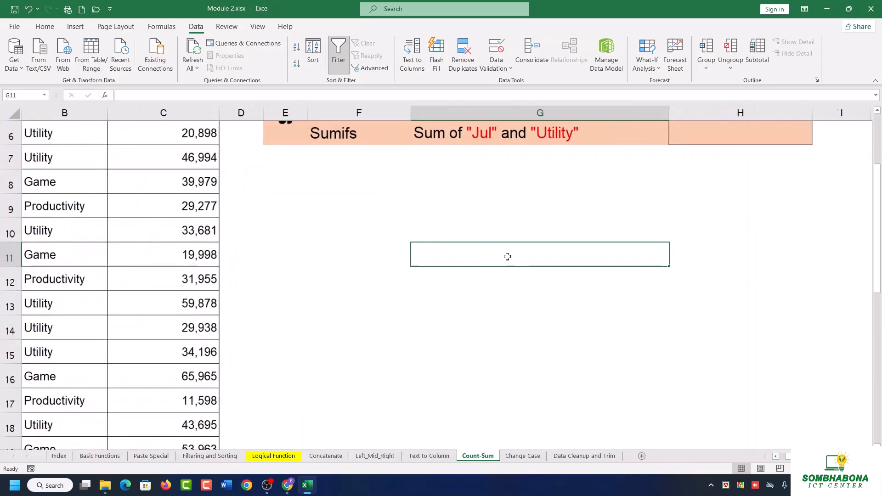
scroll(561, 403, "left", 1)
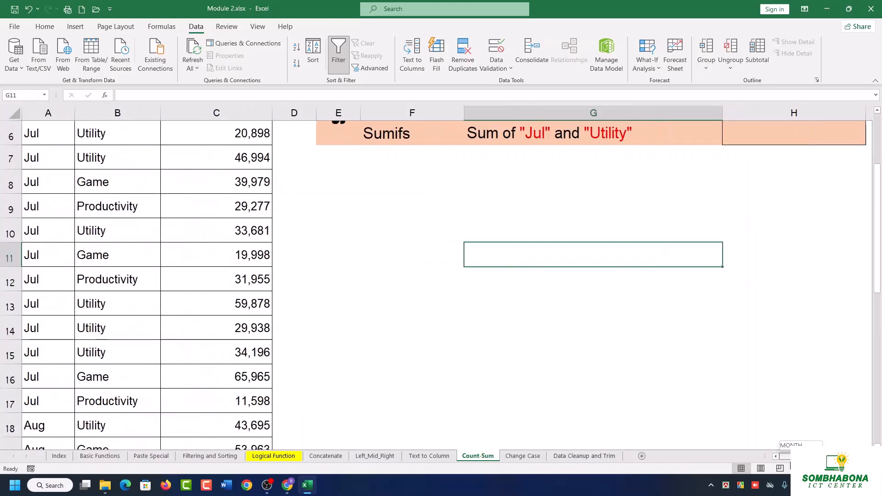
scroll(560, 403, "up", 2)
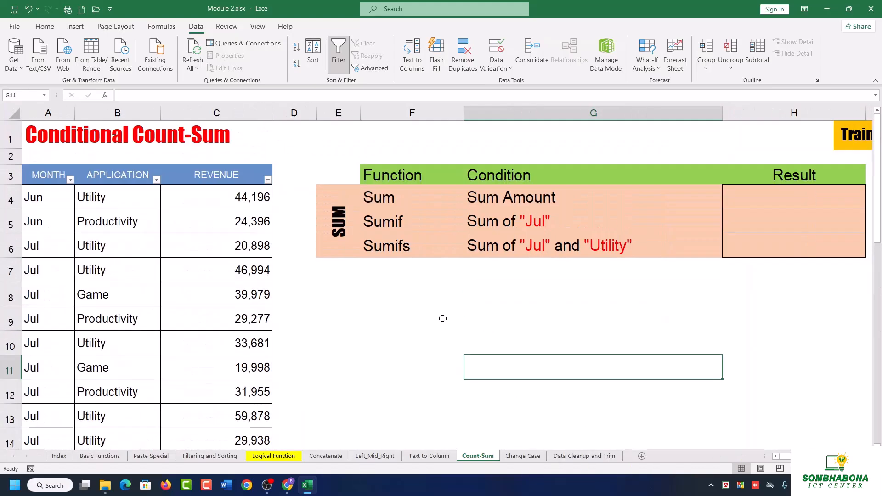
left_click(500, 178)
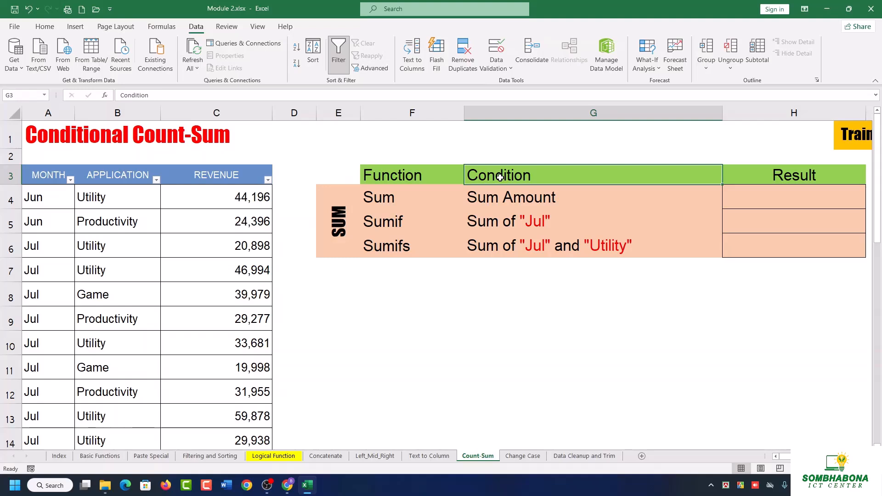
left_click(36, 204)
left_click(103, 198)
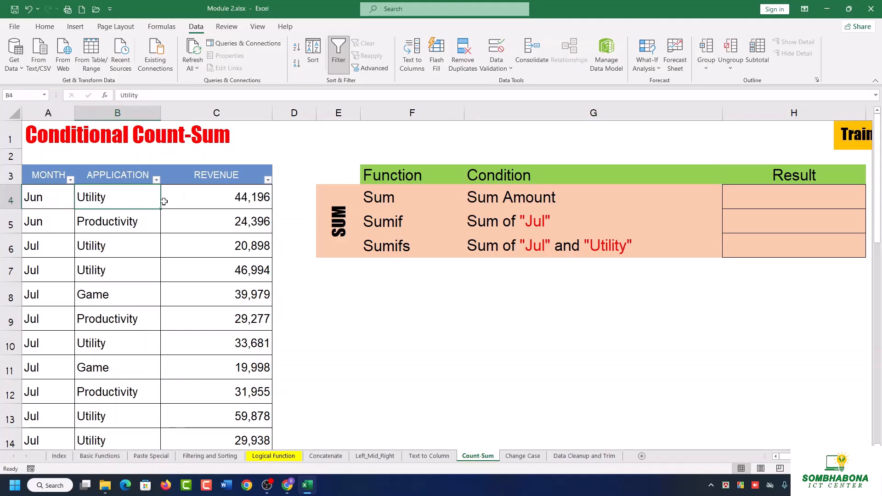
left_click(215, 204)
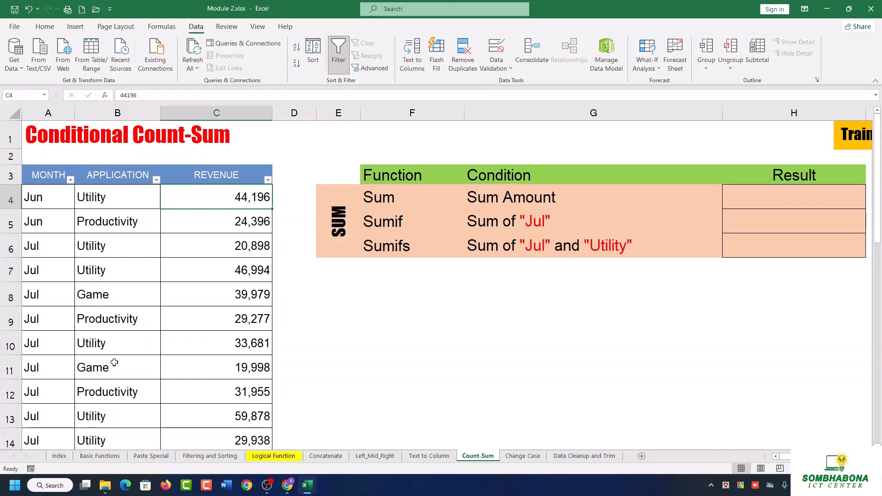
left_click(47, 349)
left_click(136, 344)
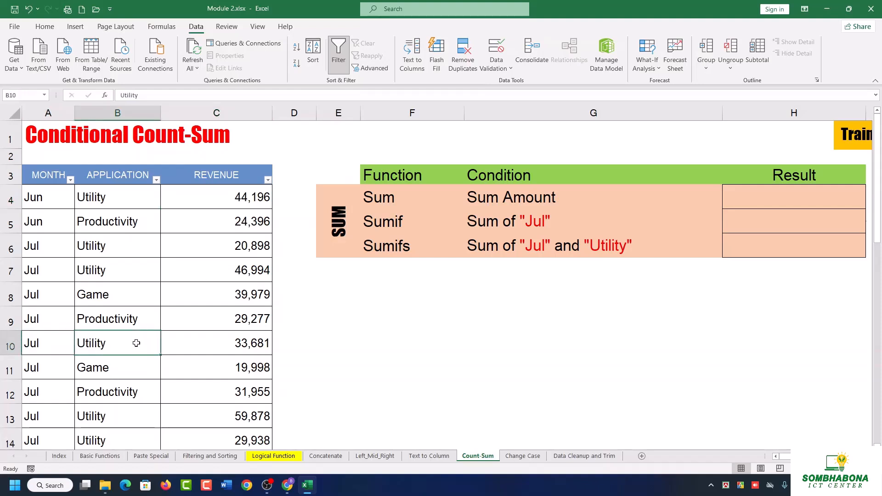
Change the months in A9 and A12, both Productivity rows, to May.
left_click(41, 315)
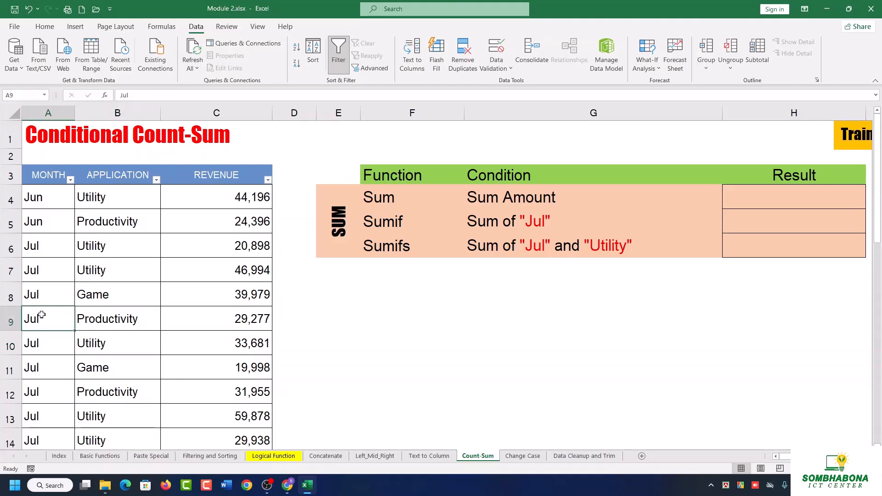
type("May")
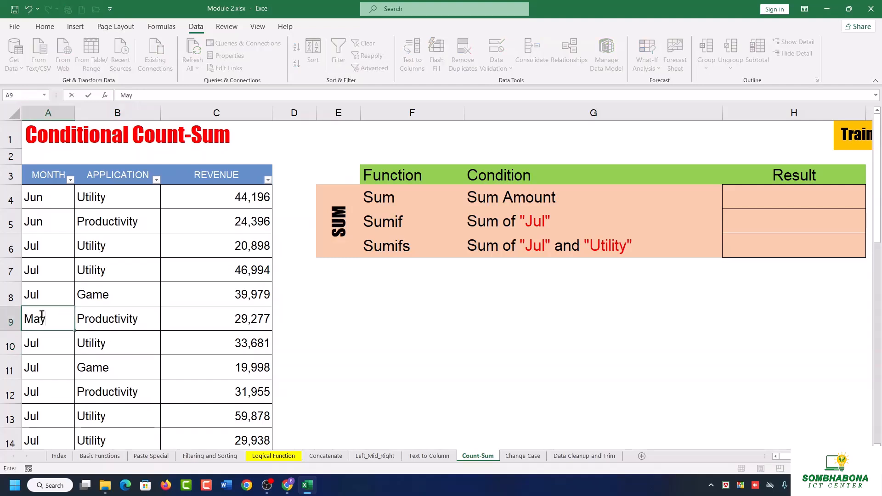
left_click(44, 389)
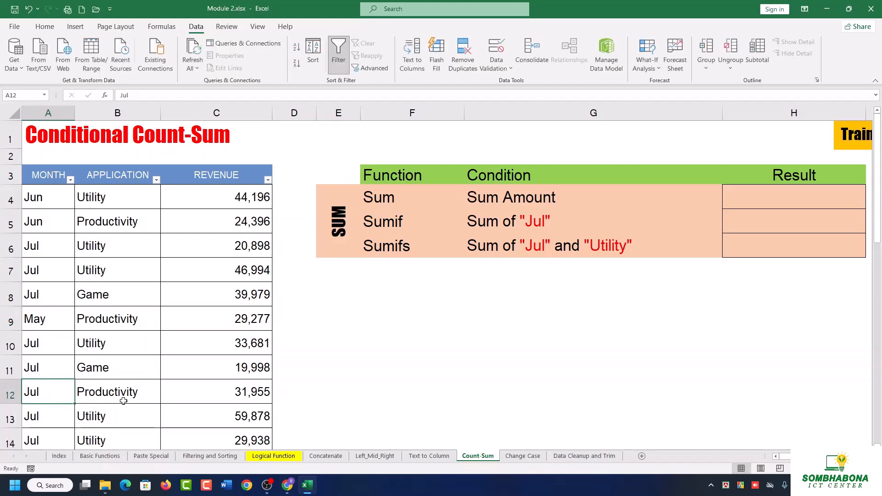
type("May")
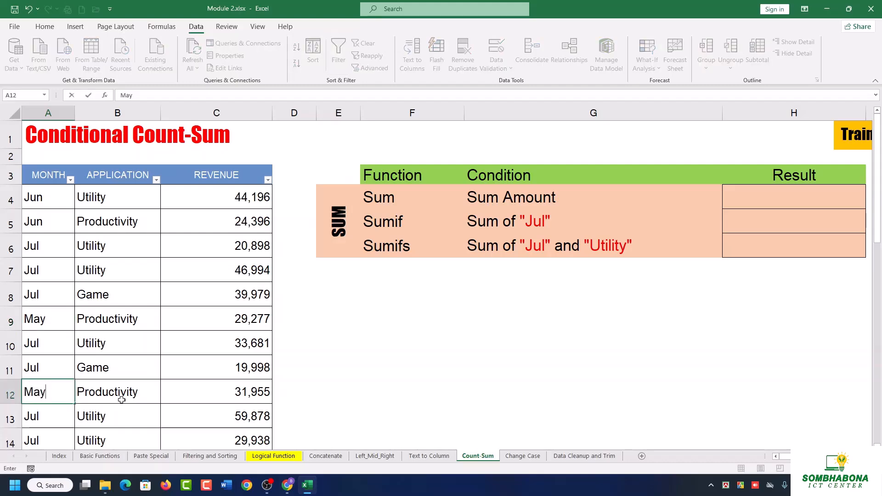
left_click(151, 339)
Change the month in A15 to Aug.
scroll(151, 338, "down", 2)
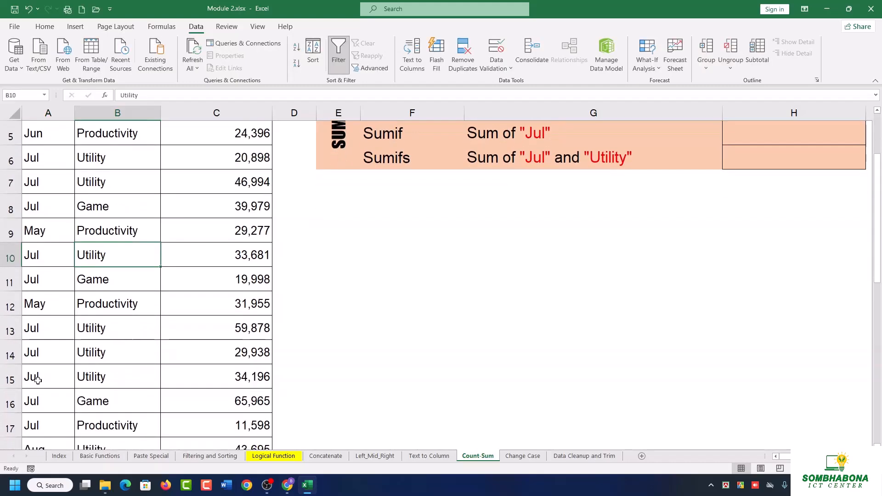
left_click(37, 377)
type("Aug")
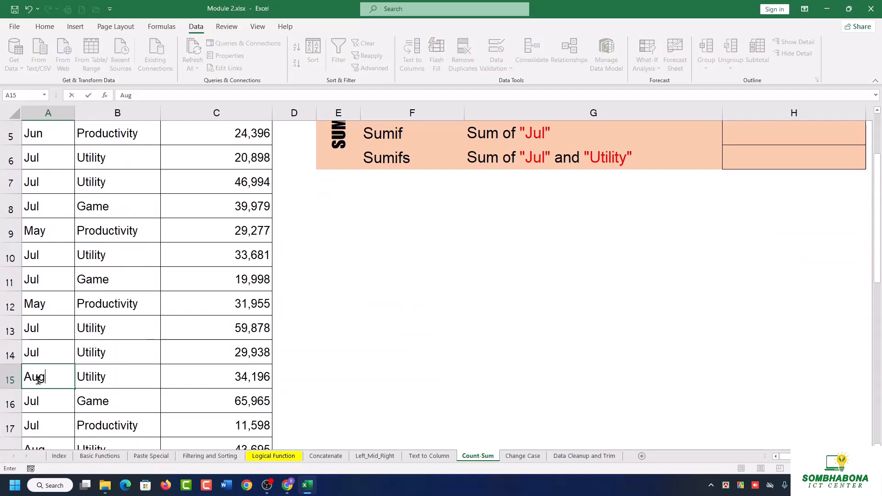
left_click(80, 351)
scroll(81, 340, "down", 3)
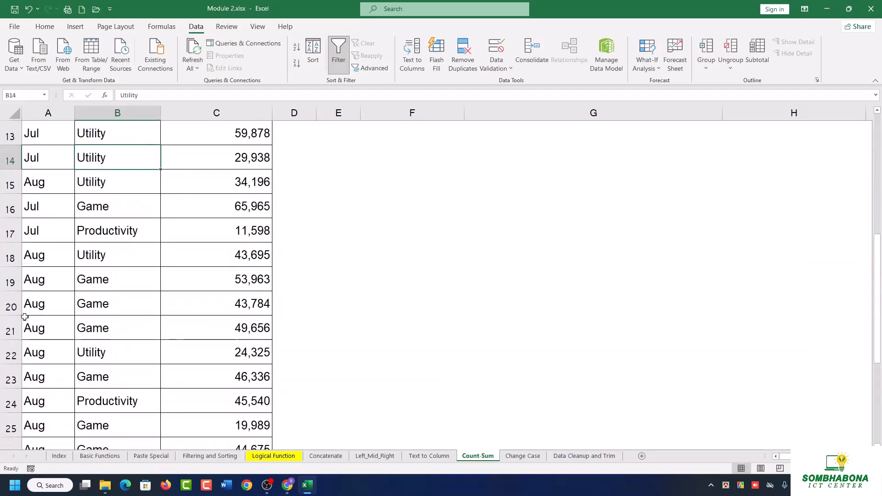
Set the month in A15 to Jan and the month in A23 to Feb.
left_click(34, 186)
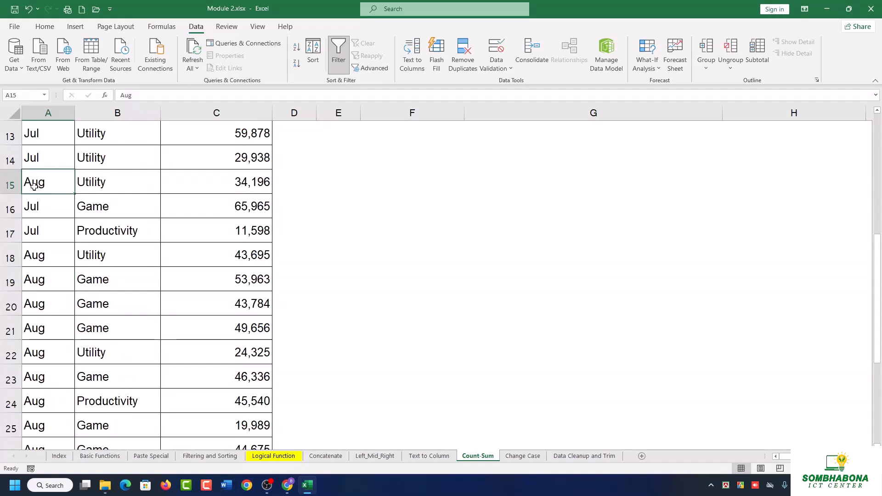
type("Jan")
left_click(42, 382)
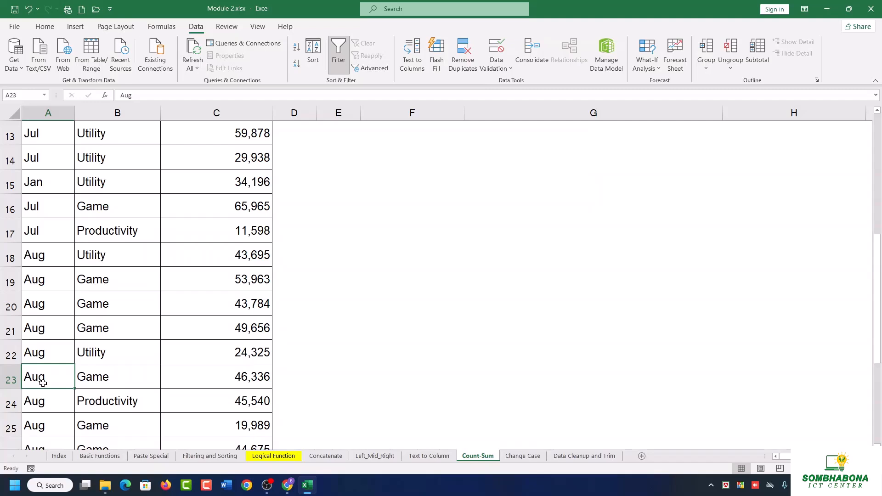
type("Feb")
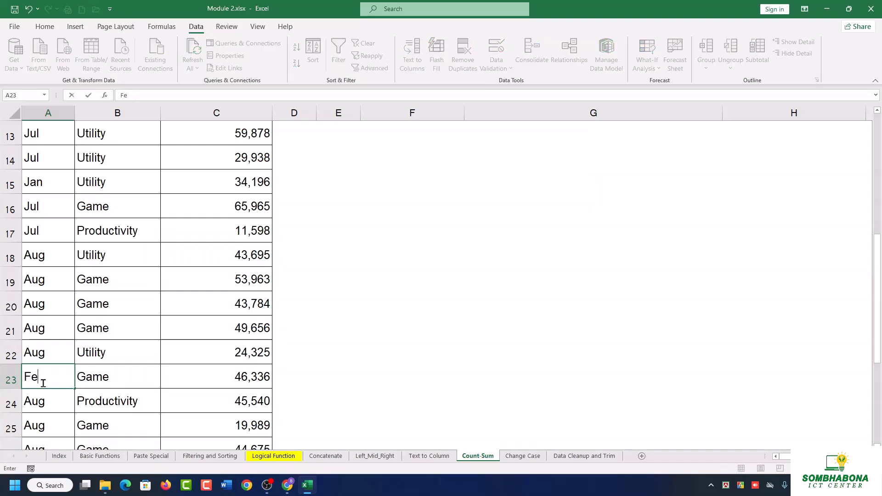
left_click(40, 338)
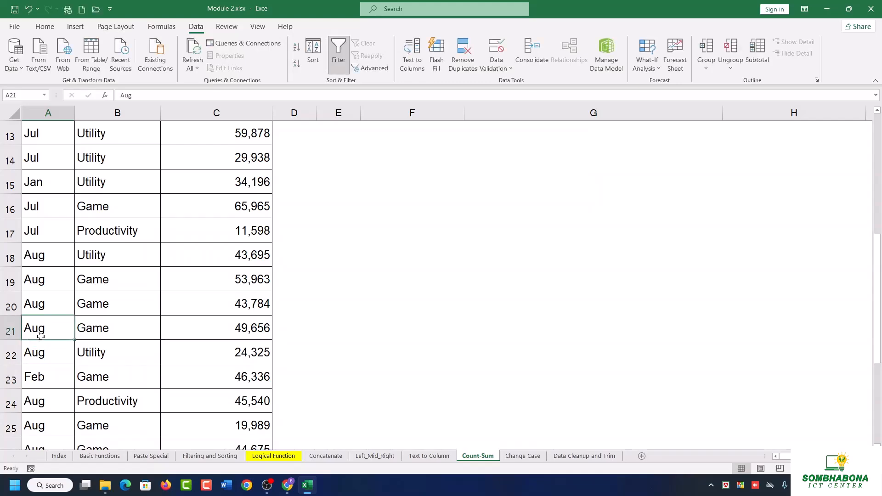
Start a SUM formula in H4, the Result cell of the Sum Amount row.
scroll(307, 413, "up", 3)
scroll(314, 405, "up", 2)
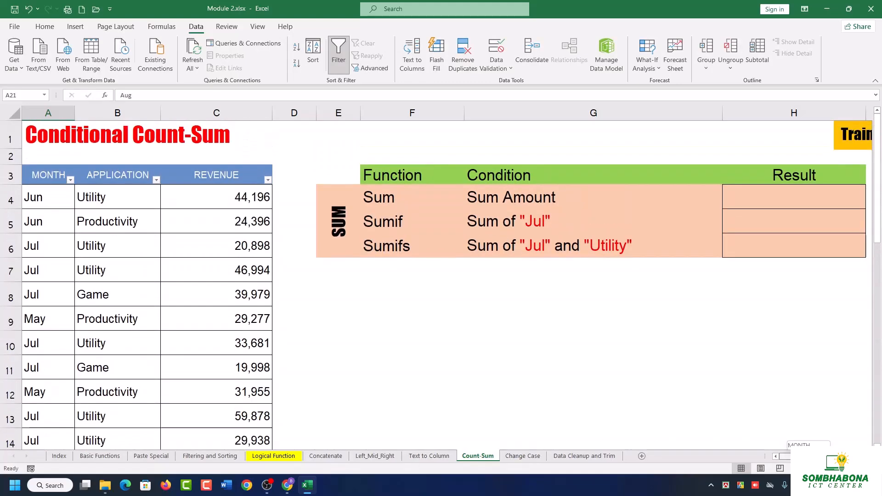
scroll(756, 436, "right", 3)
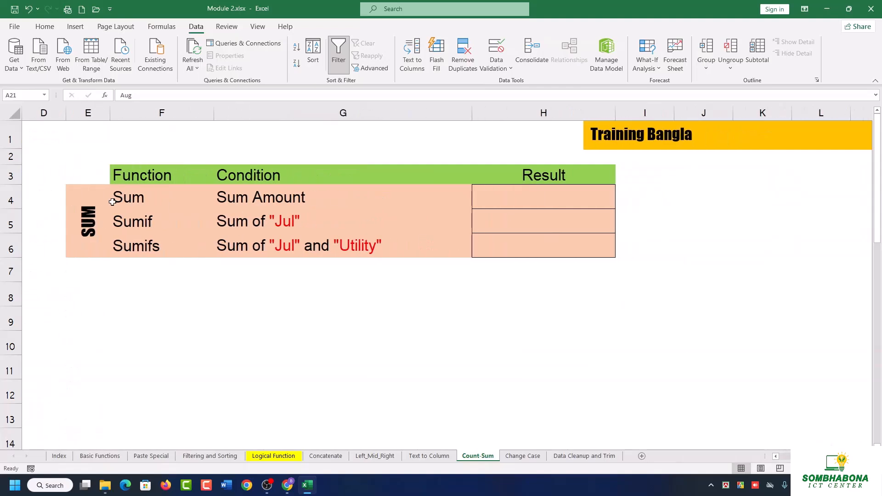
left_click(559, 198)
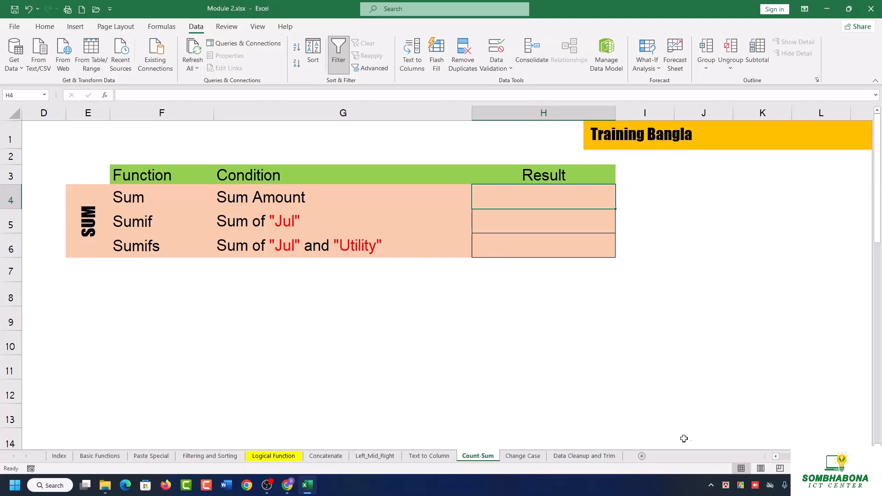
scroll(441, 275, "left", 3)
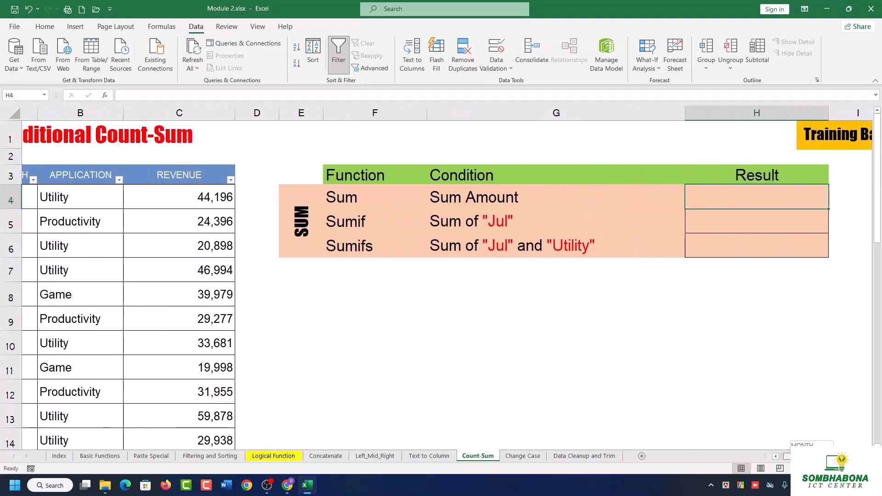
left_click_drag(810, 456, 809, 456)
scroll(764, 385, "right", 3)
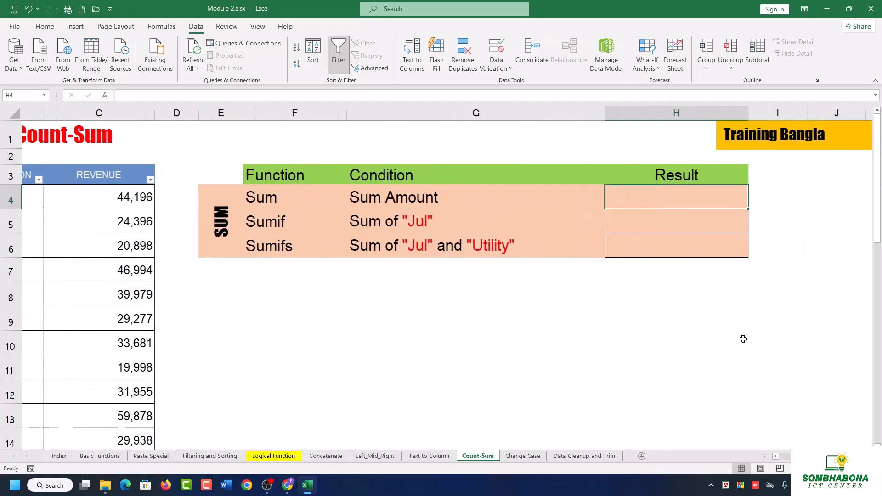
type("=")
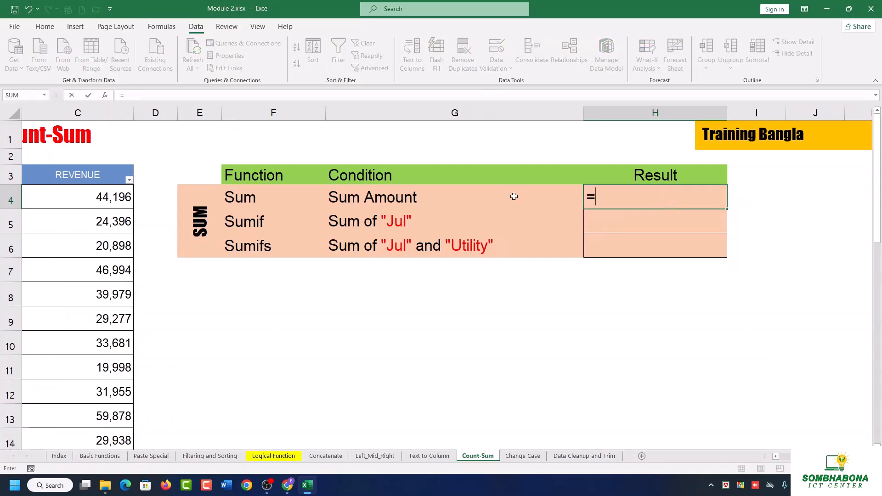
type("su")
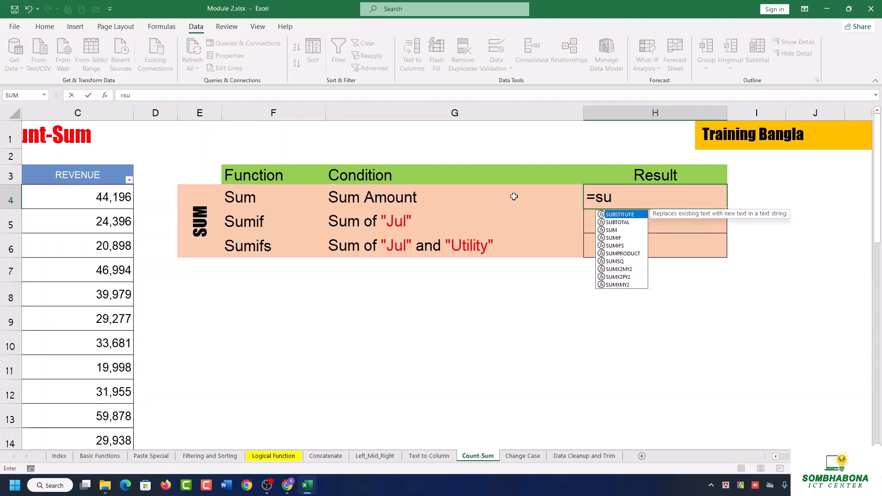
type("m")
key("Tab")
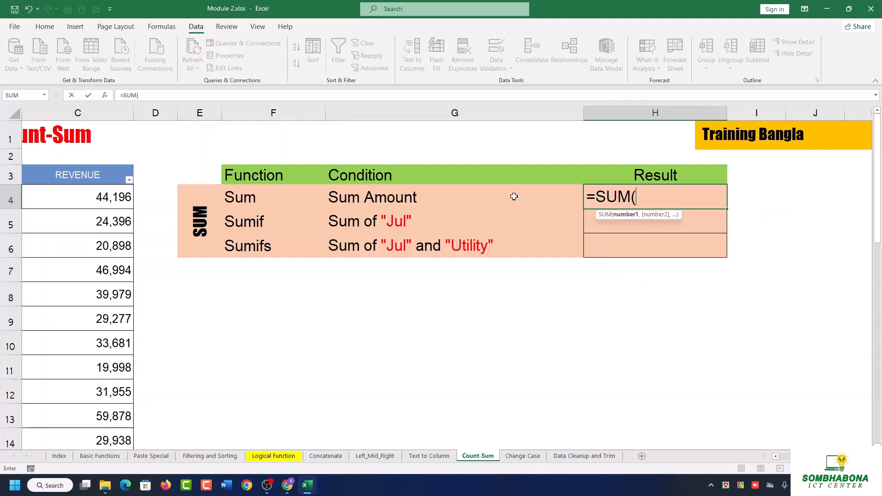
left_click(112, 198)
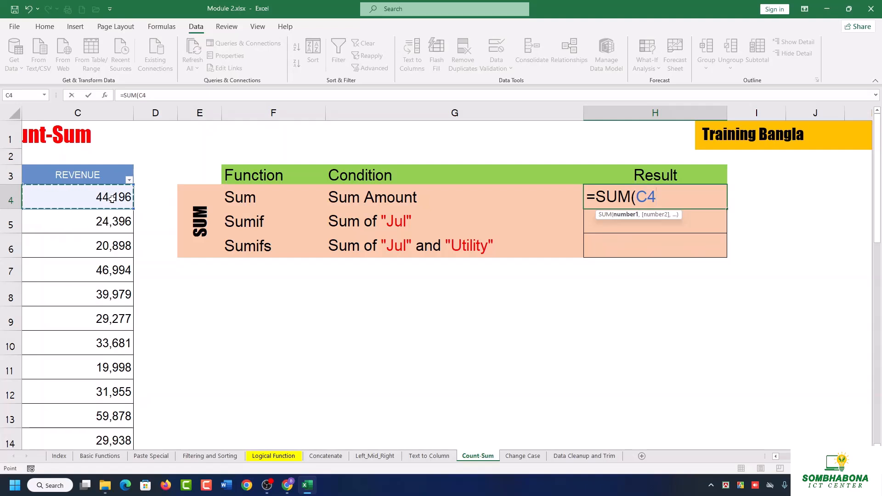
scroll(108, 415, "down", 9)
scroll(107, 415, "up", 5)
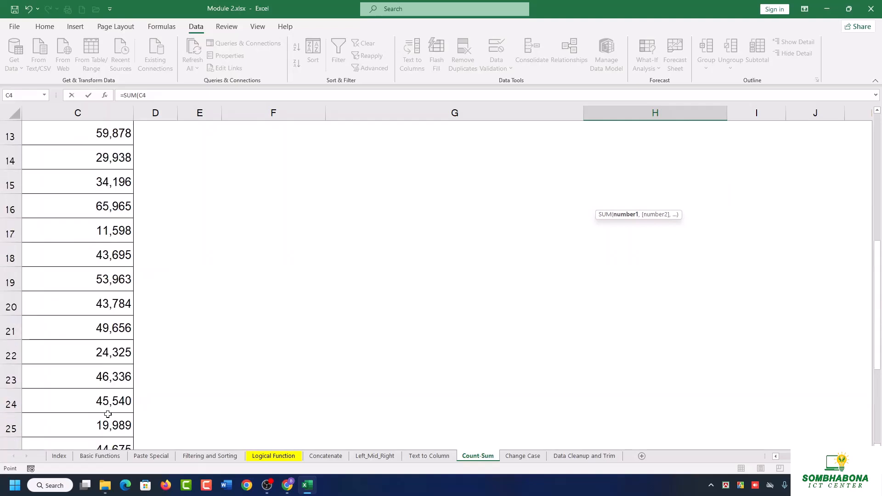
scroll(107, 415, "up", 4)
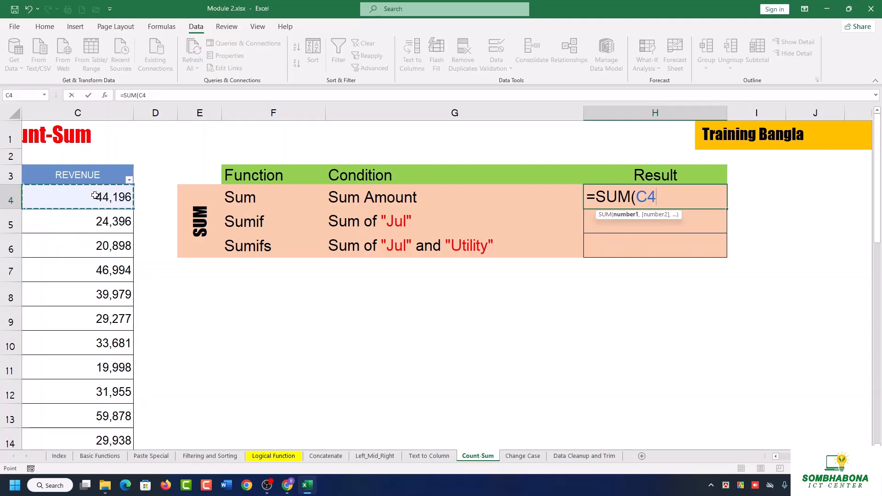
key("ctrl+Down")
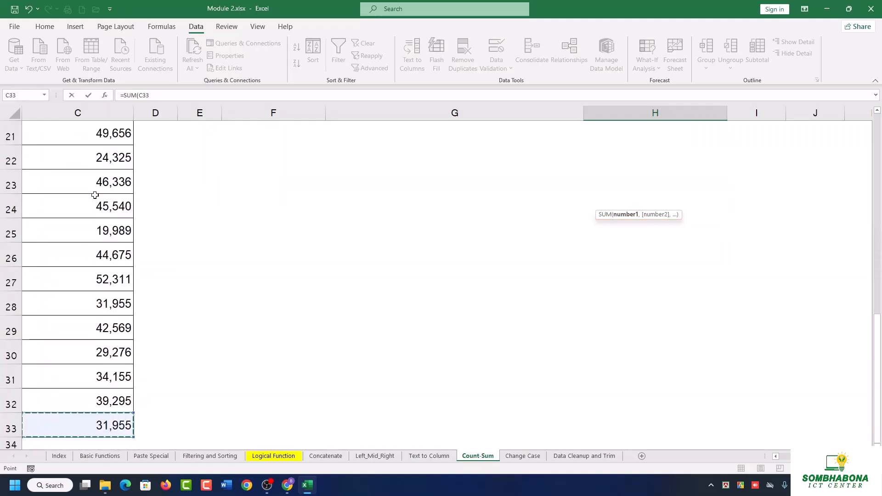
scroll(104, 214, "up", 7)
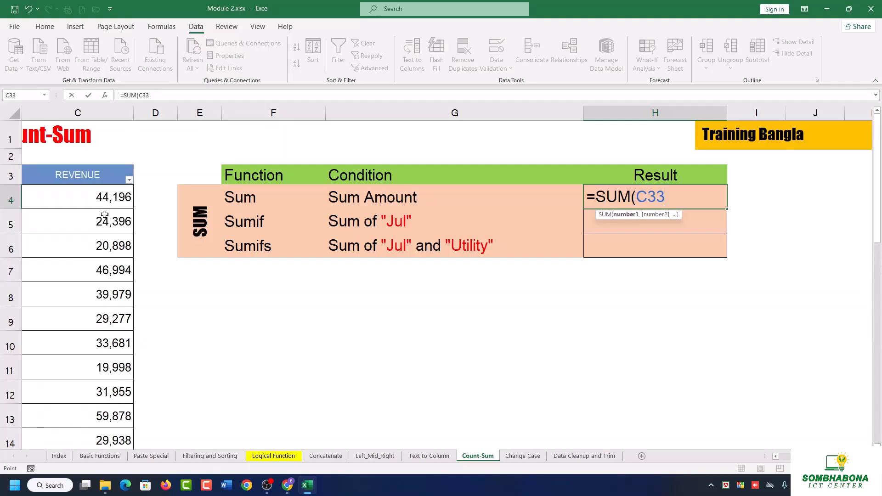
Complete the H4 formula as =SUM(C4:C33) to total all the revenue entries.
left_click(107, 200)
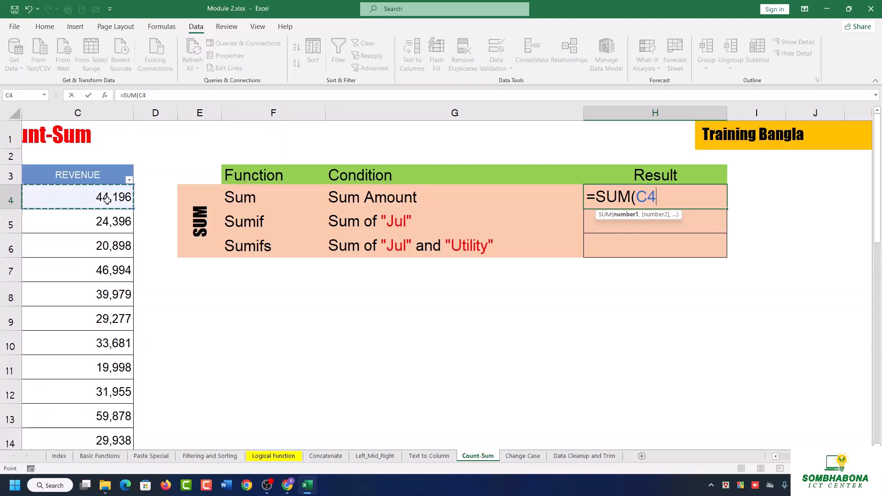
key("shift+Down")
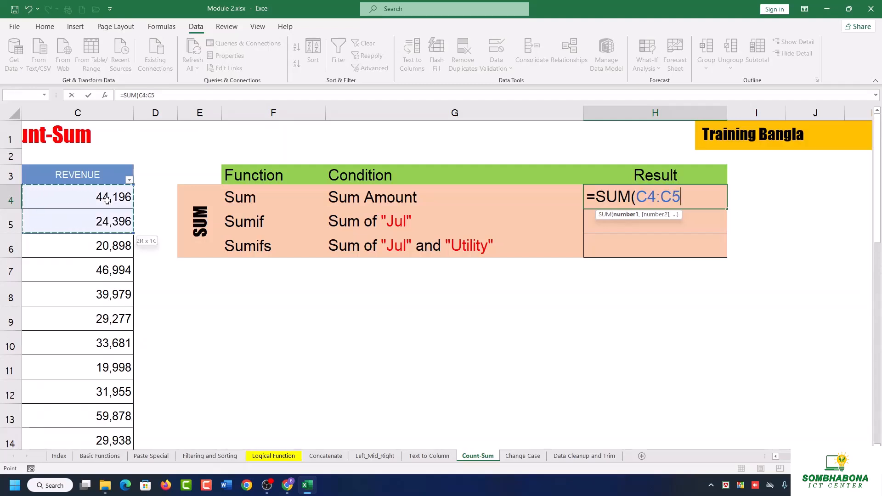
key("ctrl+shift+Down")
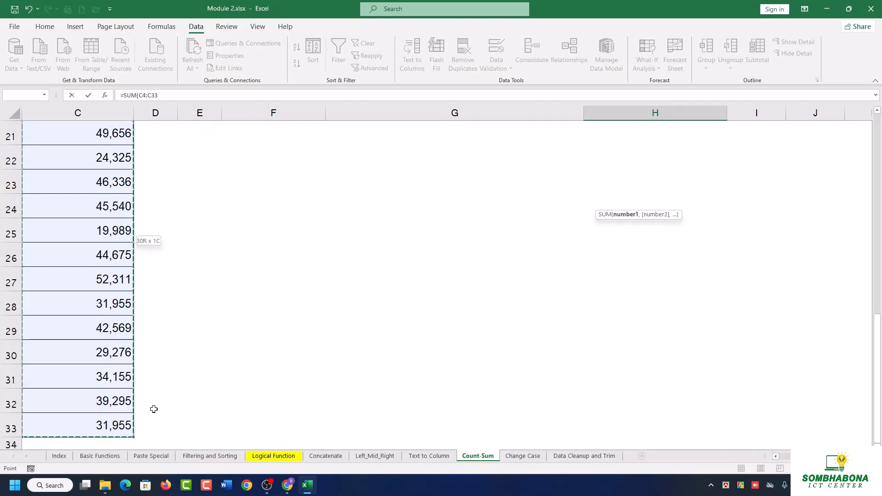
scroll(154, 409, "up", 7)
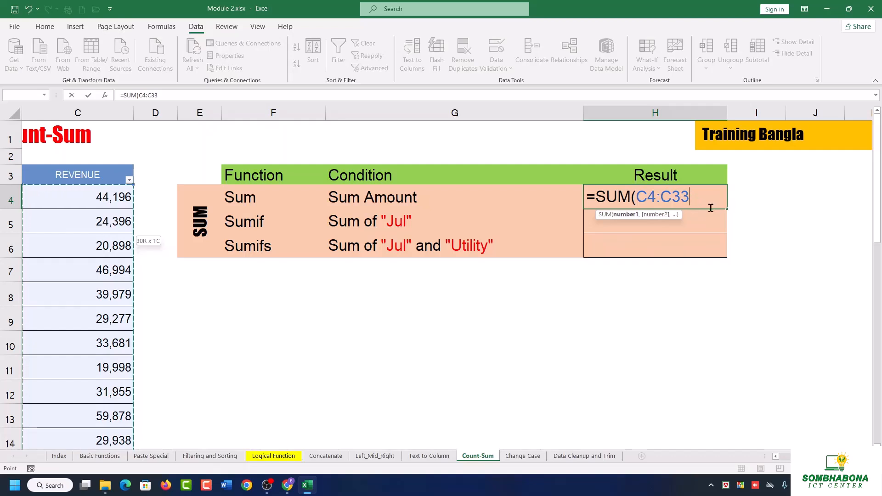
scroll(619, 318, "down", 20)
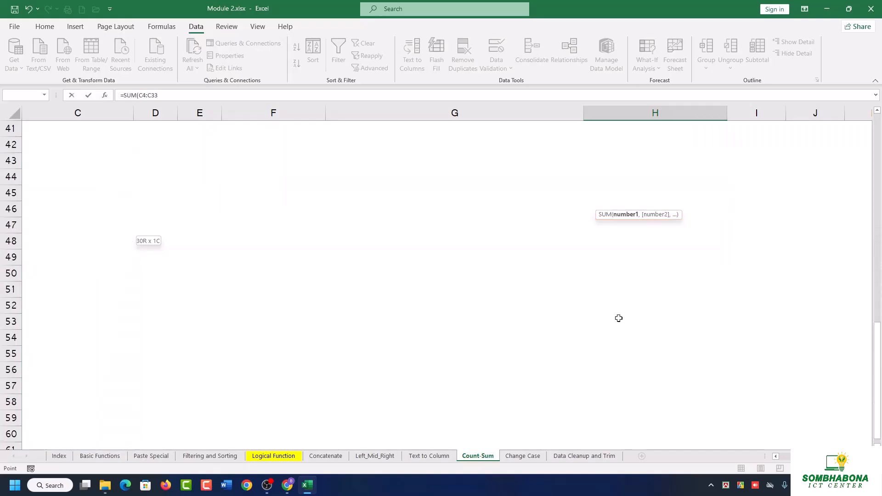
scroll(619, 318, "down", 20)
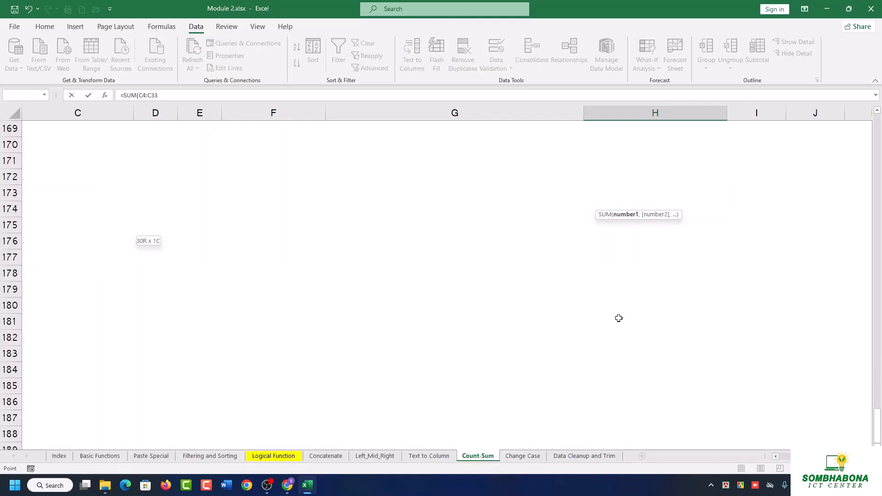
scroll(618, 319, "down", 20)
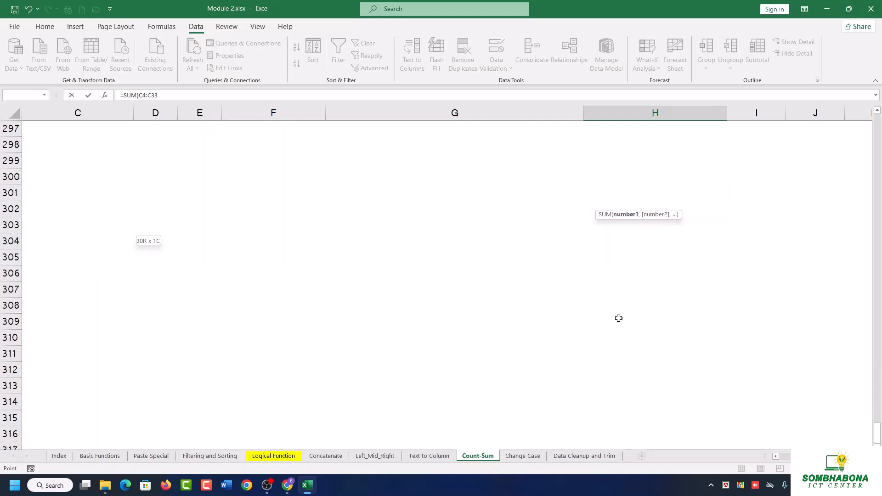
scroll(618, 318, "up", 20)
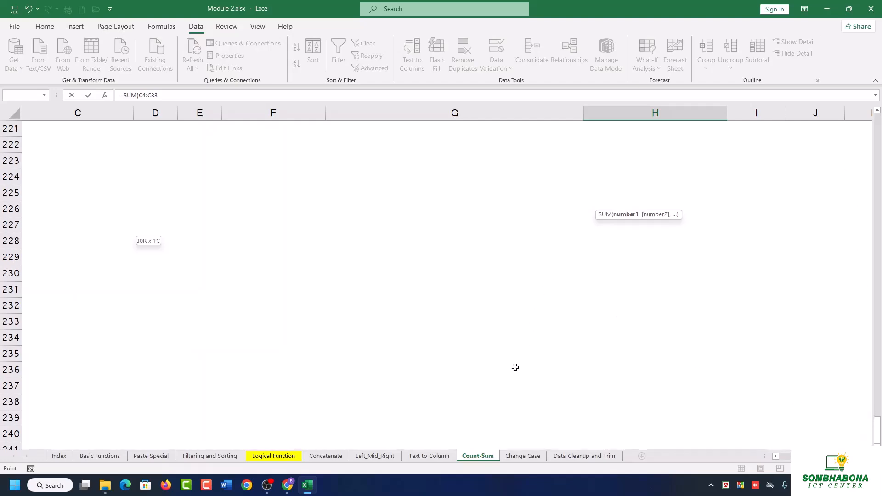
scroll(515, 368, "up", 20)
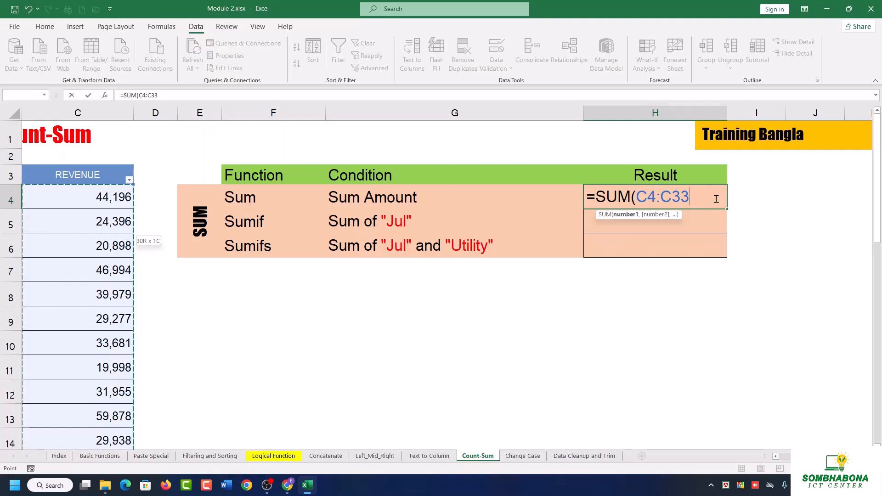
type(")")
key("ctrl+Return")
key("Return")
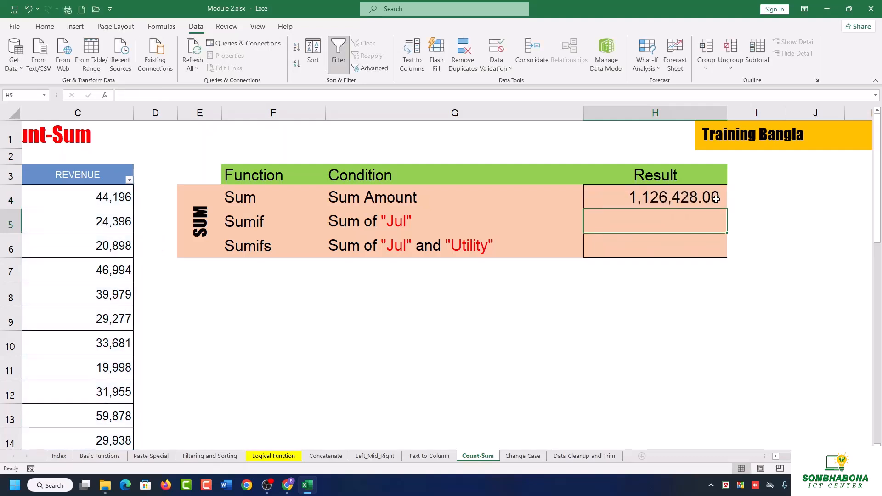
Check the formula in H4 against the sum of the selected revenue entries C4:C33.
left_click(716, 199)
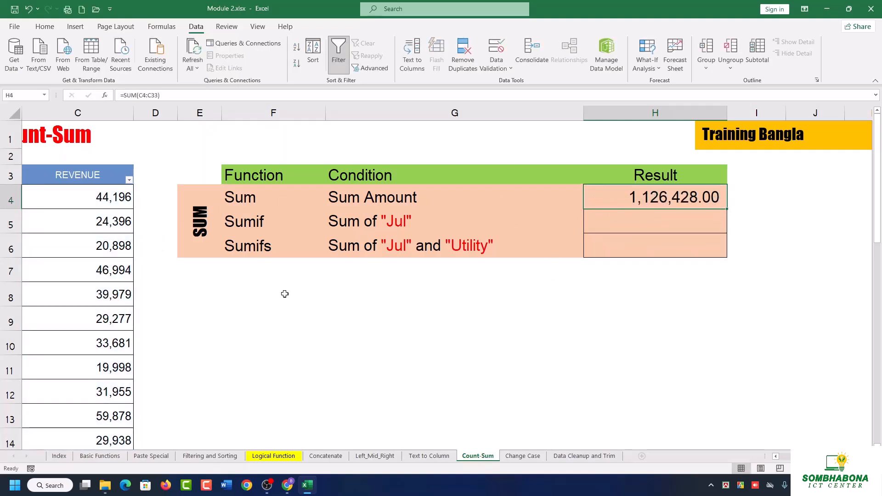
left_click(639, 220)
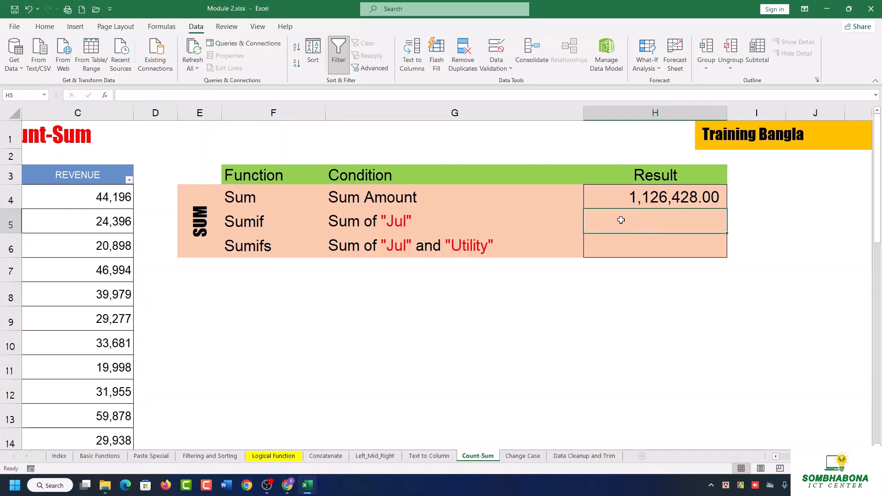
left_click_drag(94, 196, 116, 400)
scroll(798, 331, "up", 7)
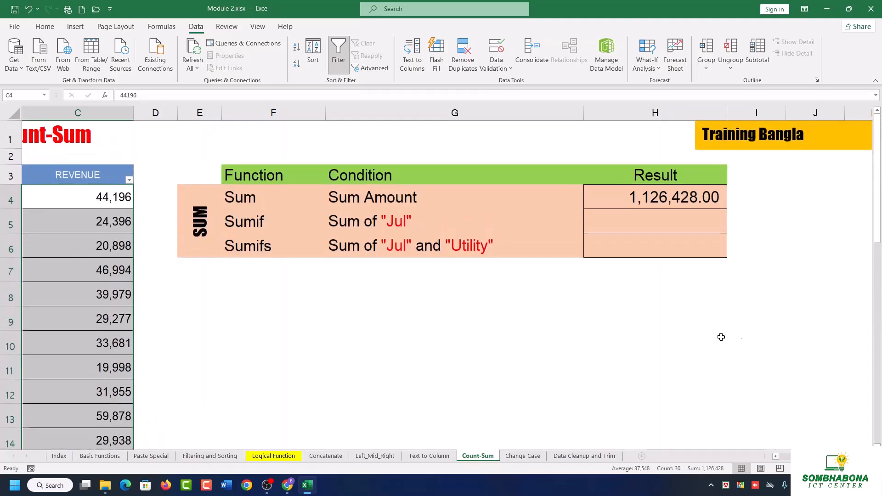
Start a SUMIF formula in H5, the Result cell of the Sum of "Jul" row.
left_click(643, 224)
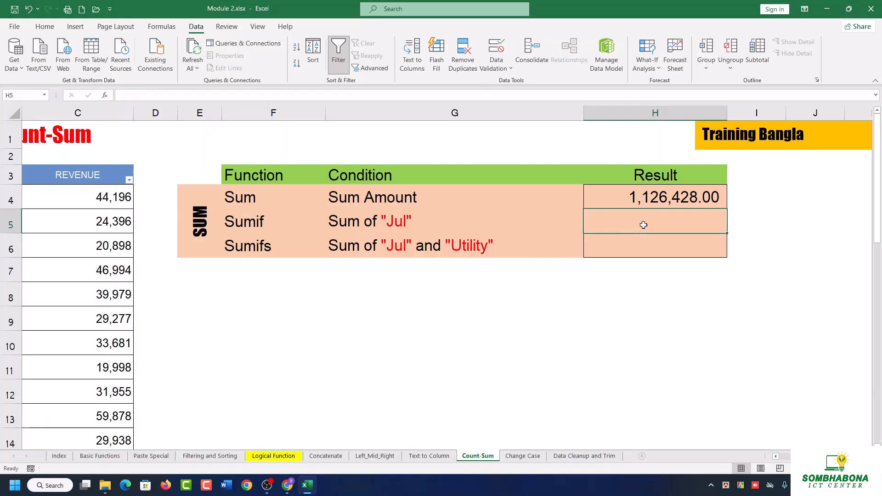
type("=sum")
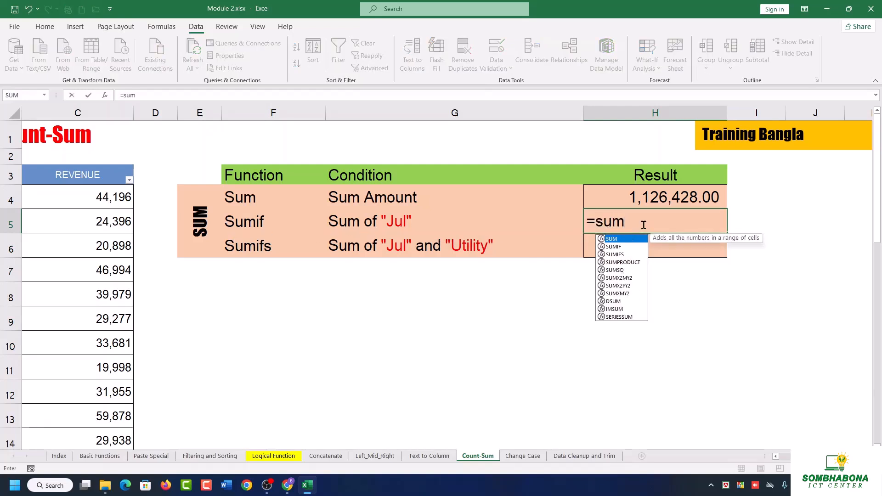
left_click(623, 247)
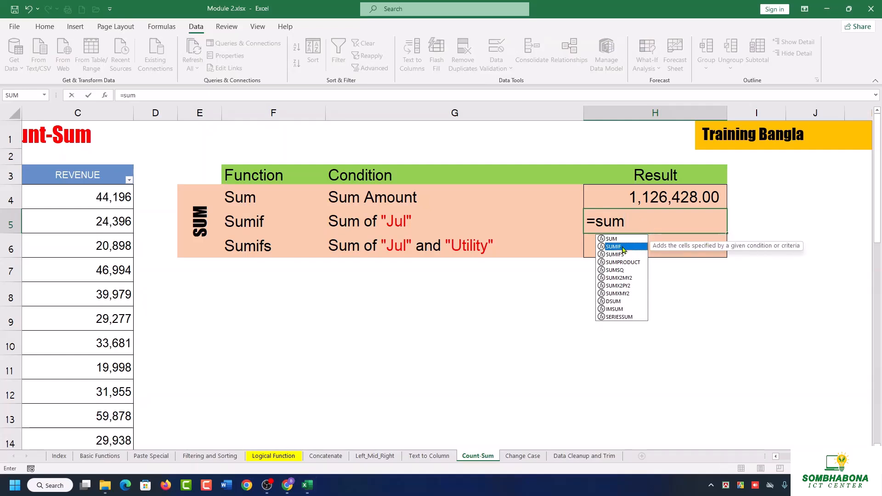
double_click(622, 248)
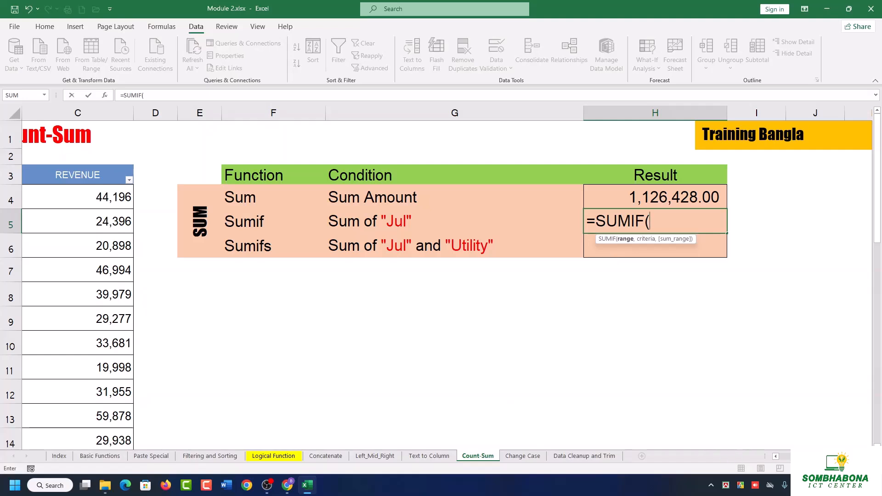
Set the SUMIF range to the month entries A4:A33 and proceed to the criteria argument.
left_click_drag(804, 456, 788, 458)
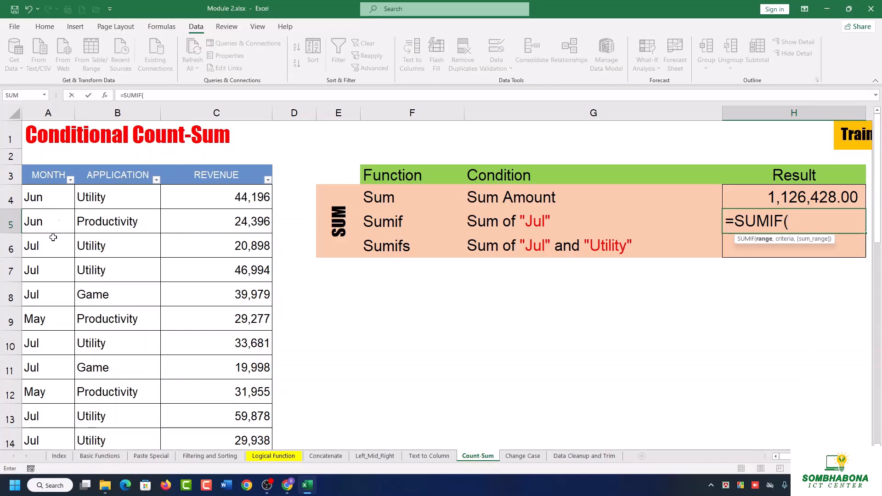
left_click(43, 204)
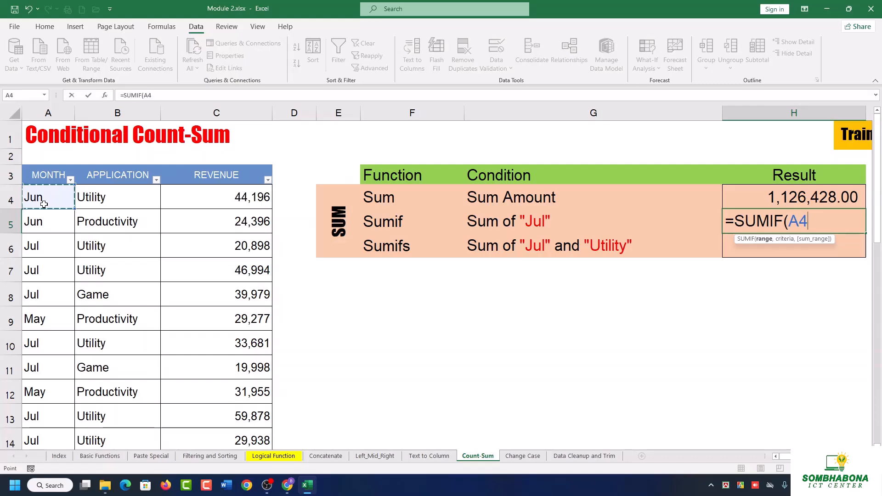
key("ctrl+shift+Down")
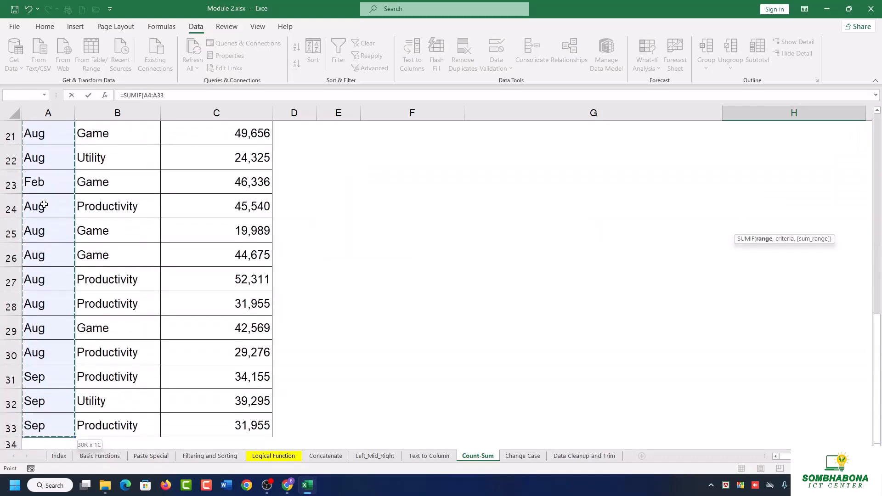
scroll(44, 205, "up", 7)
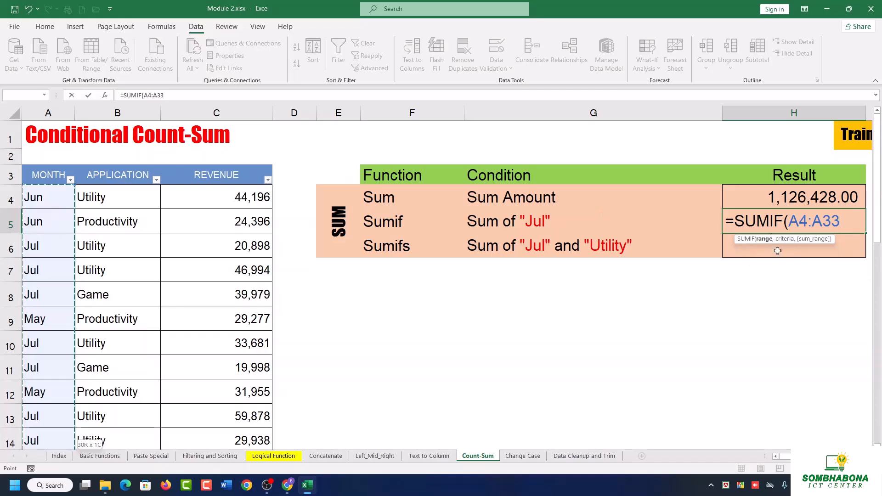
type(",")
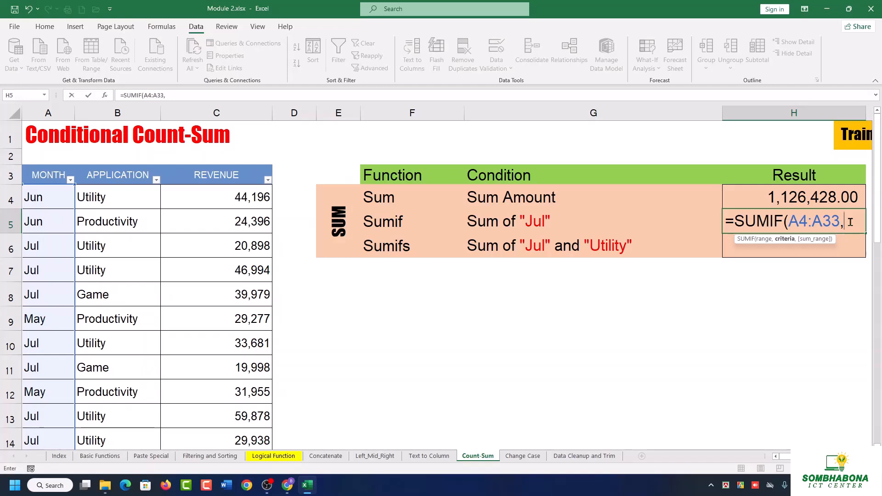
Complete the H5 SUMIF formula with the criteria "Jul" and the revenue entries C4:C33 as the sum range.
type("\"Jul\"")
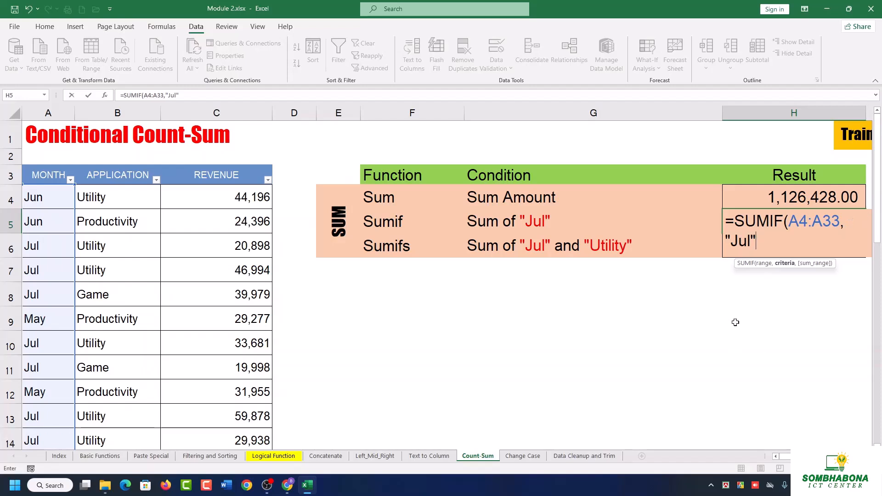
type(",")
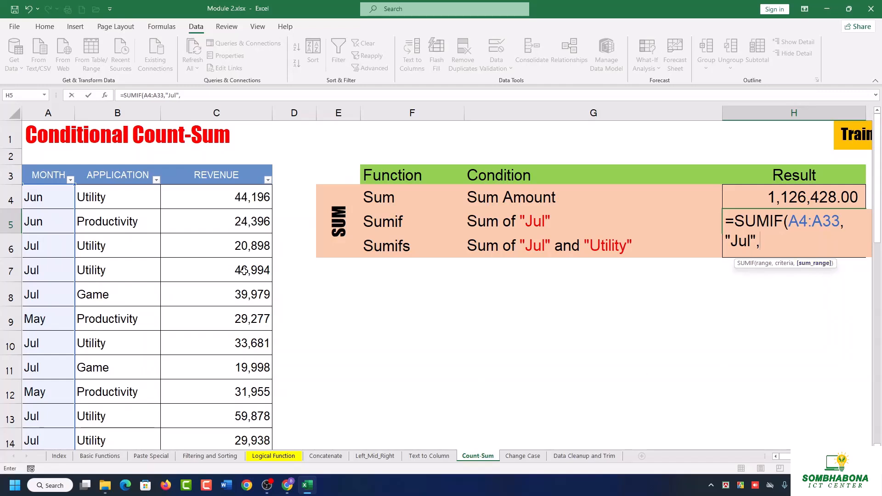
left_click(224, 201)
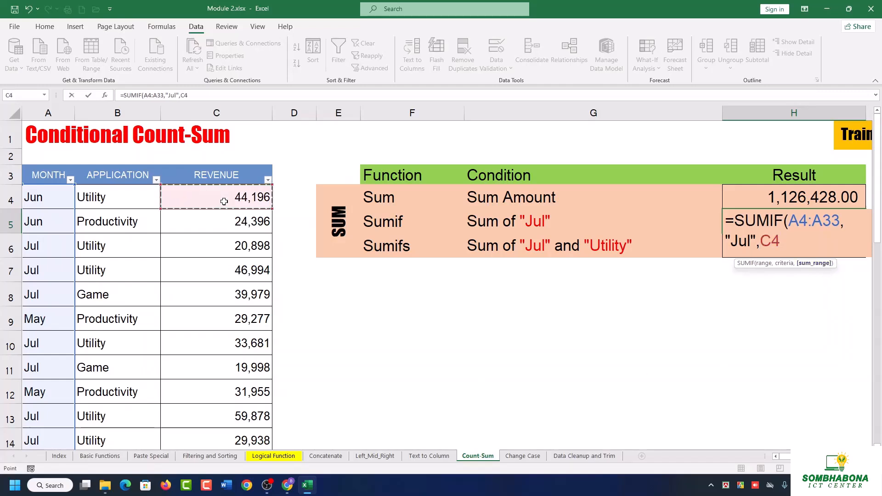
key("ctrl+shift+Down")
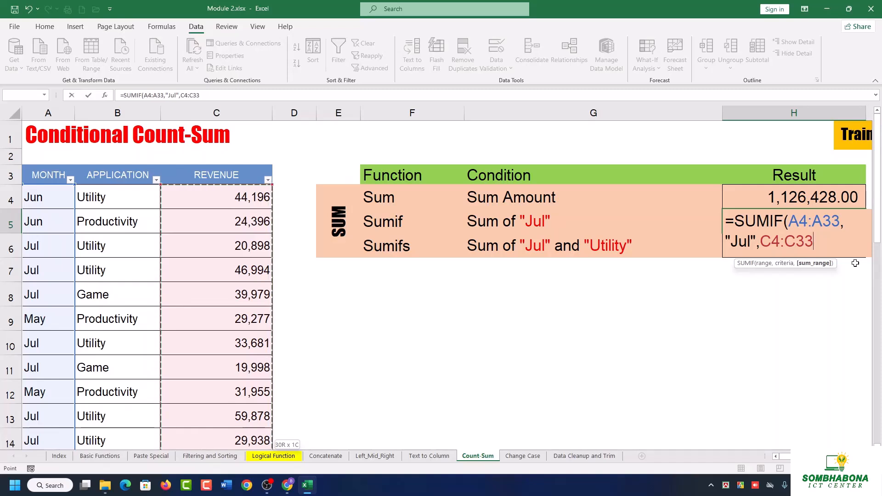
type(")")
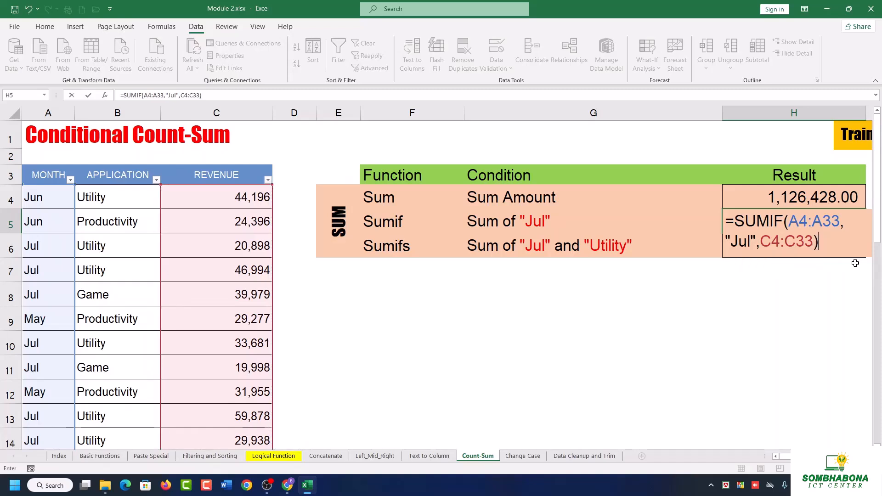
key("Return")
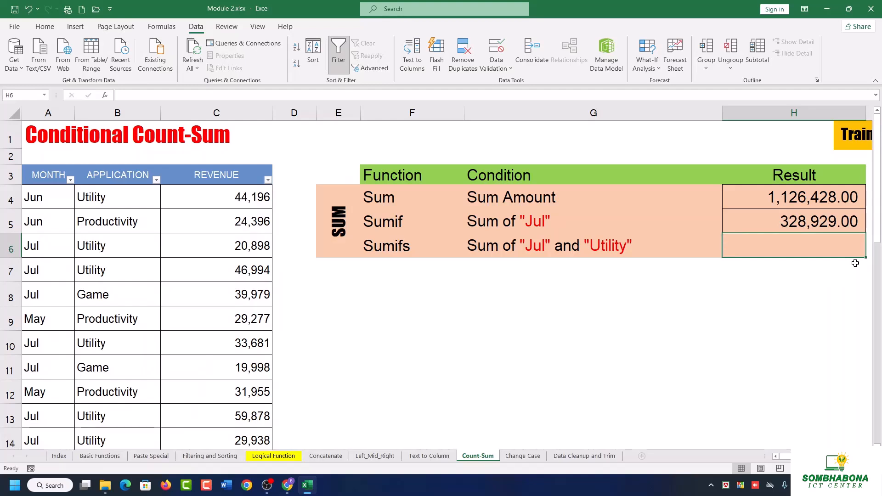
Review the arguments of the SUMIF formula in H5.
left_click(821, 213)
double_click(820, 214)
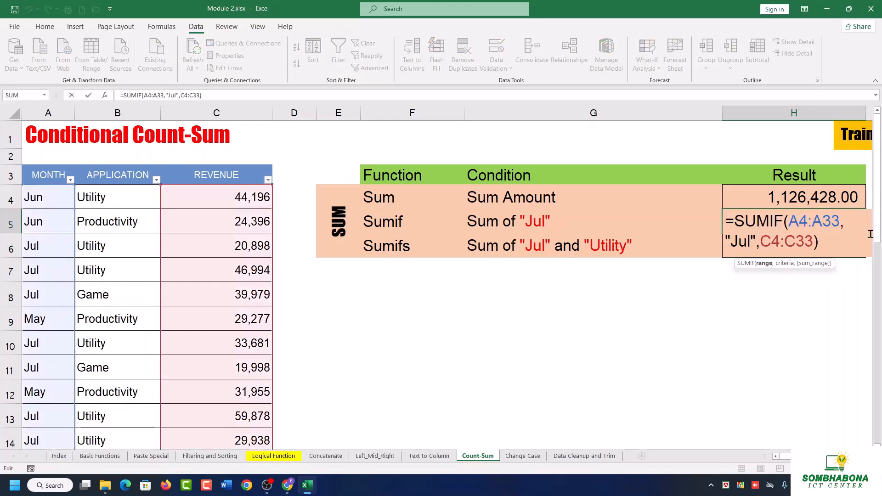
key("Return")
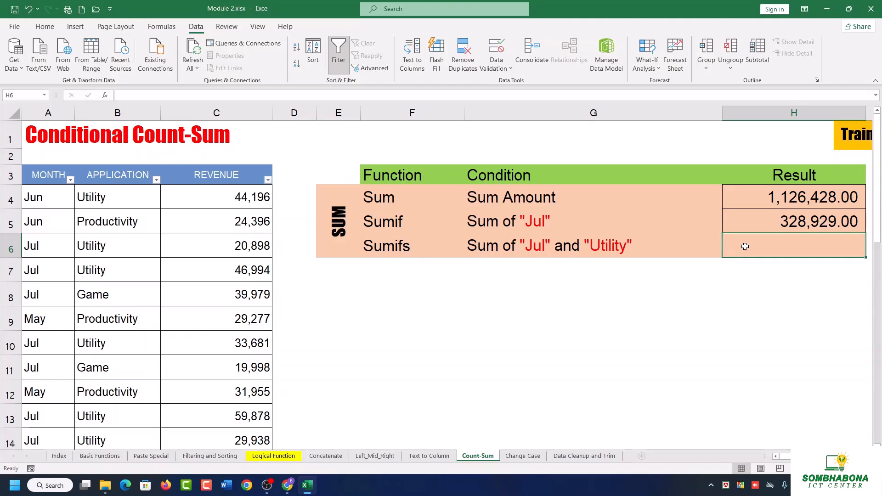
type("=sum")
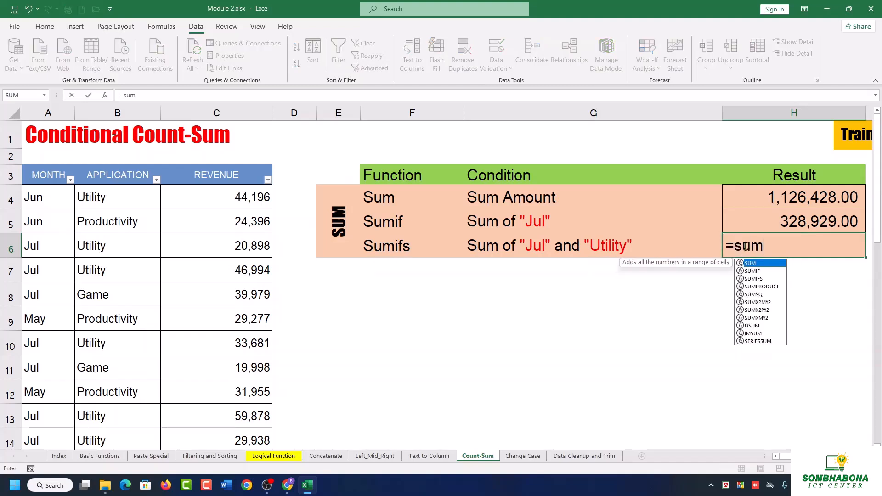
type("id")
key("BackSpace")
type("f")
key("Down")
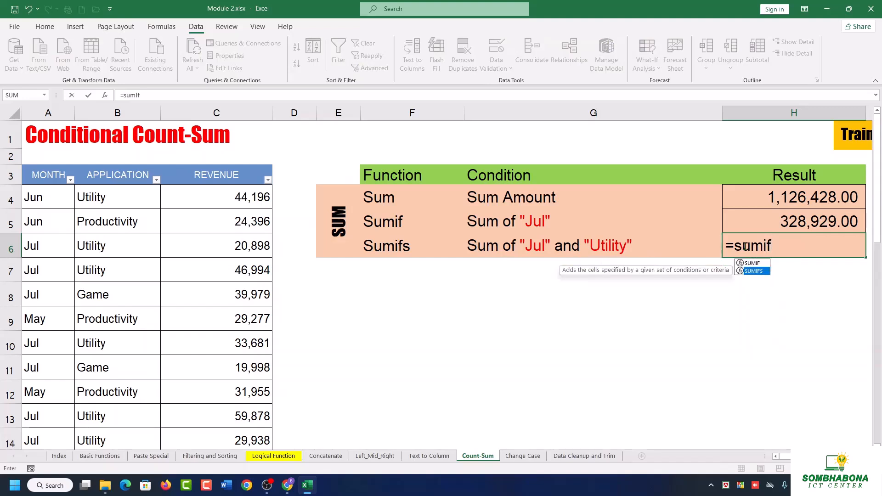
key("Tab")
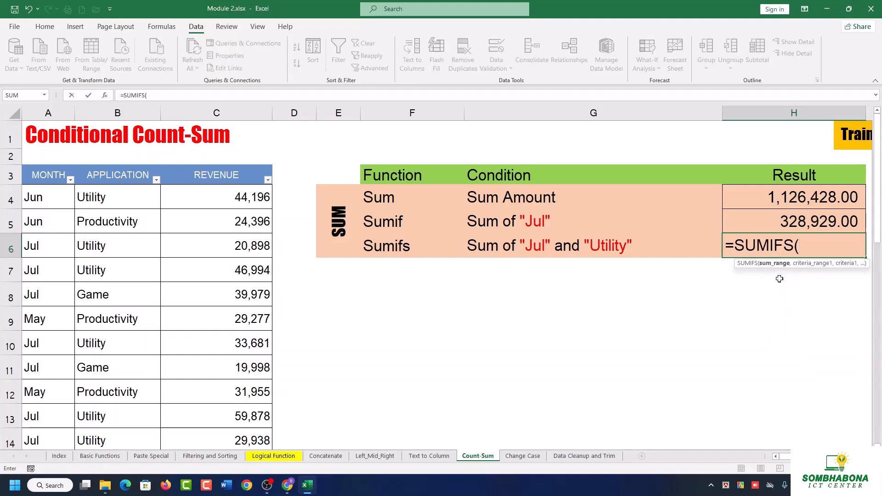
left_click(219, 199)
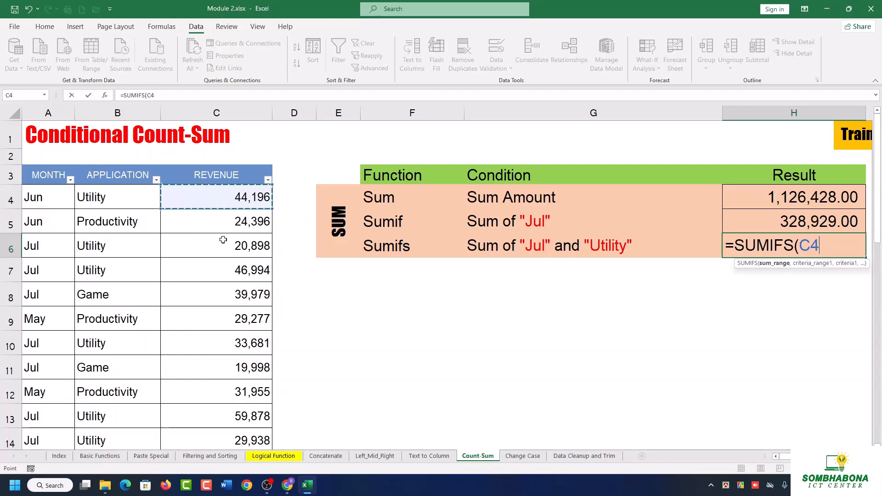
key("ctrl+shift+Down")
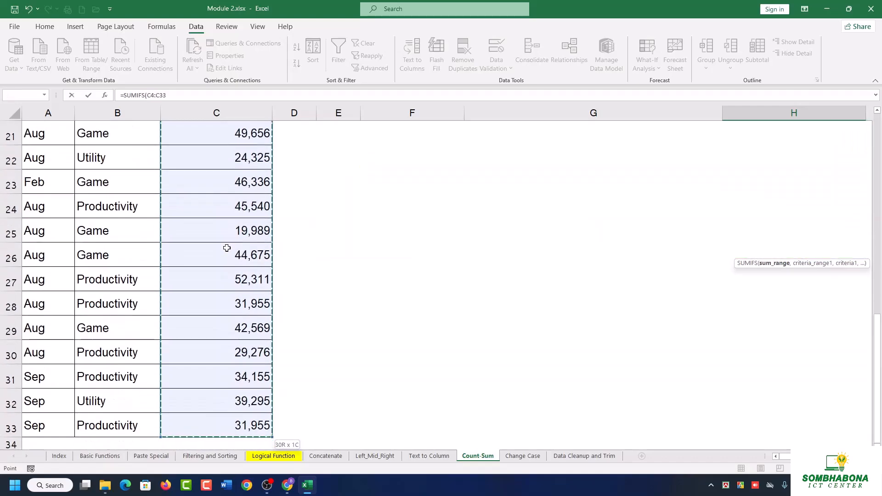
scroll(227, 248, "up", 7)
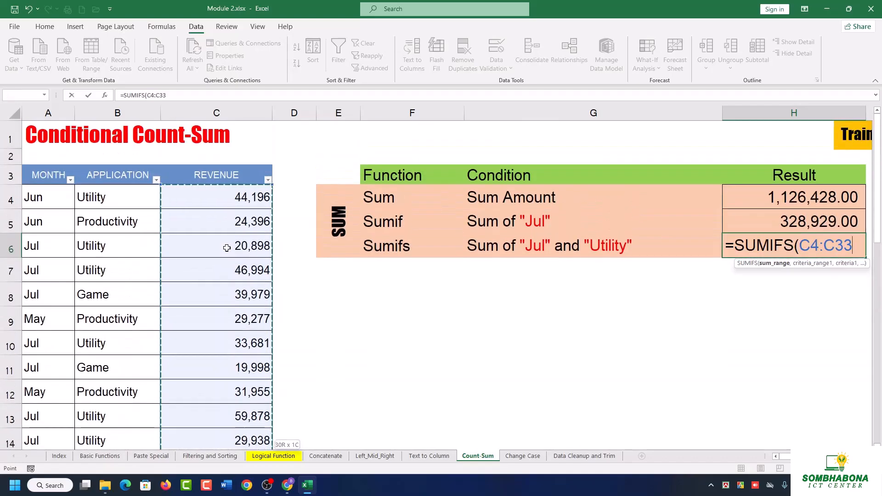
type(",")
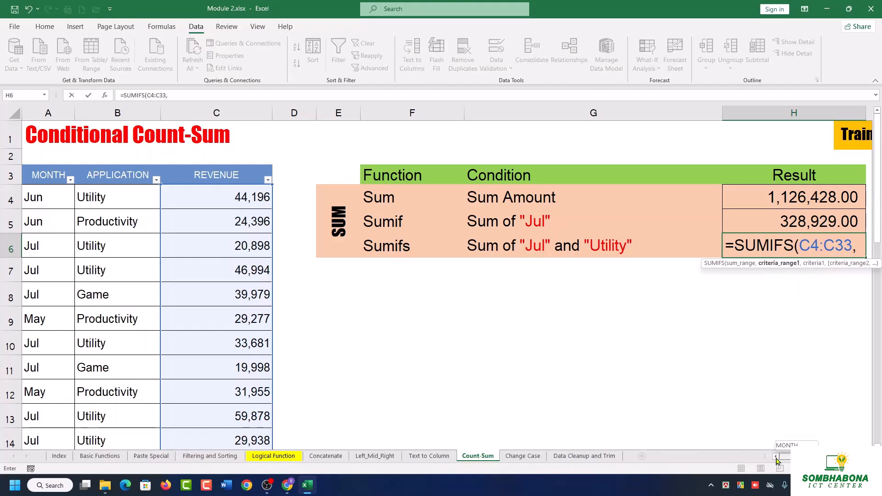
left_click(48, 201)
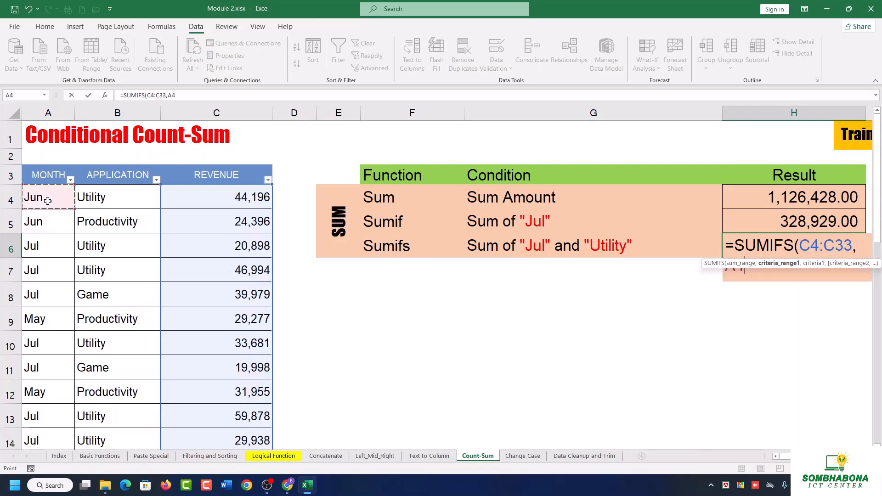
key("ctrl+shift+Down")
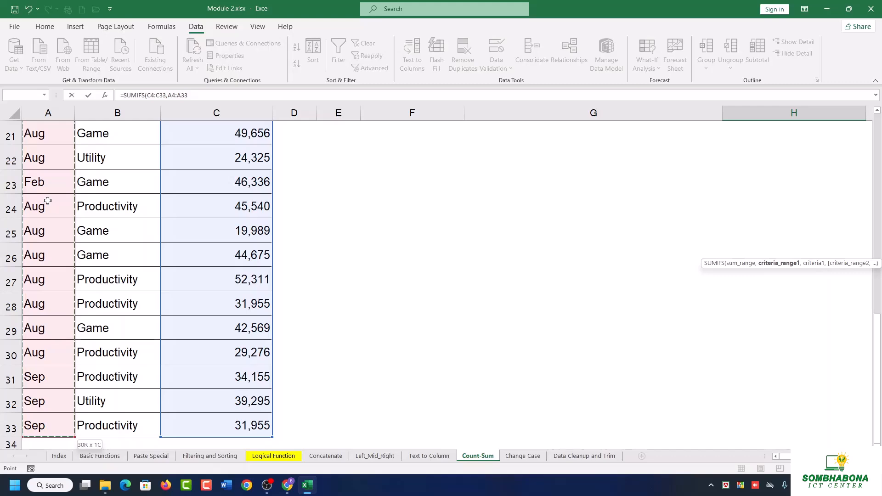
scroll(48, 201, "up", 6)
scroll(48, 201, "up", 1)
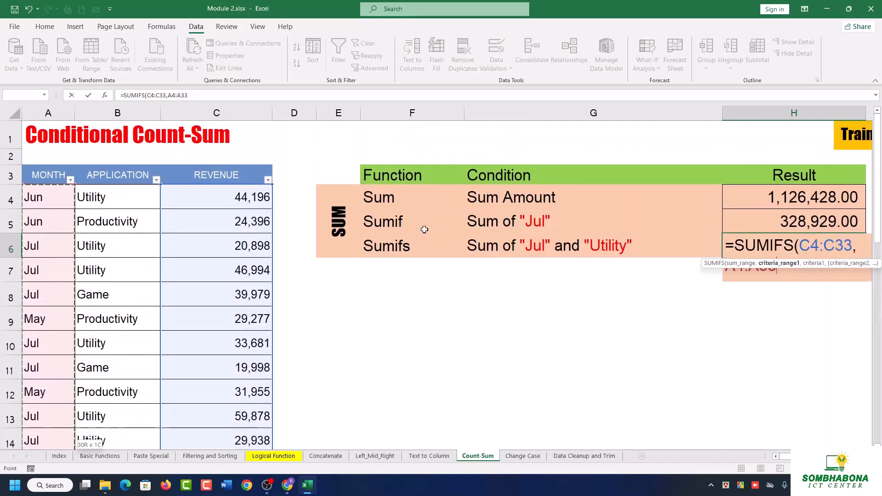
left_click(792, 274)
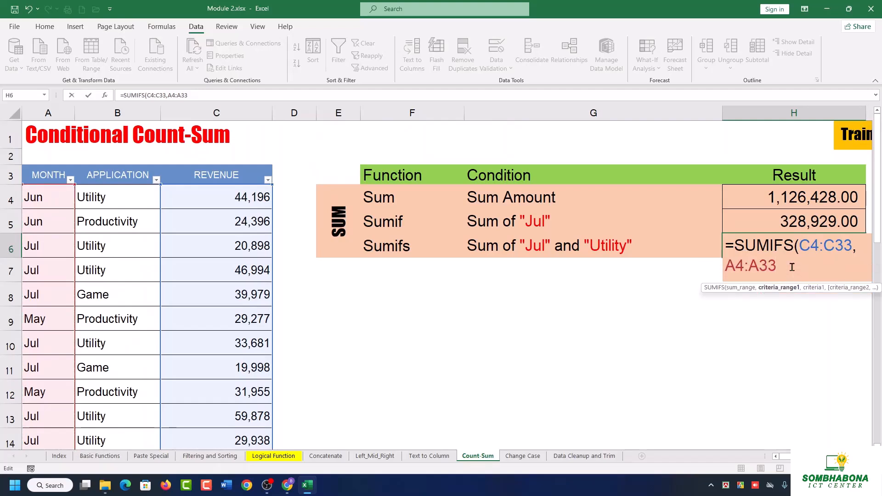
type(",")
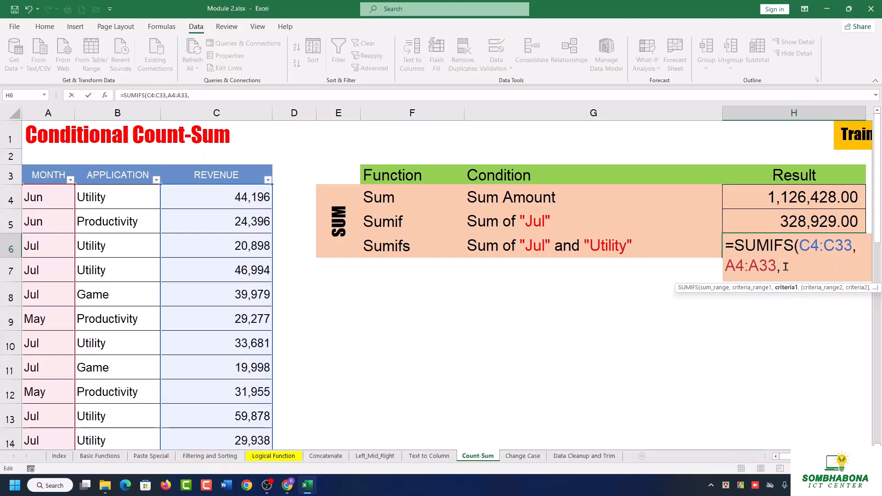
left_click_drag(785, 265, 727, 244)
key("BackSpace")
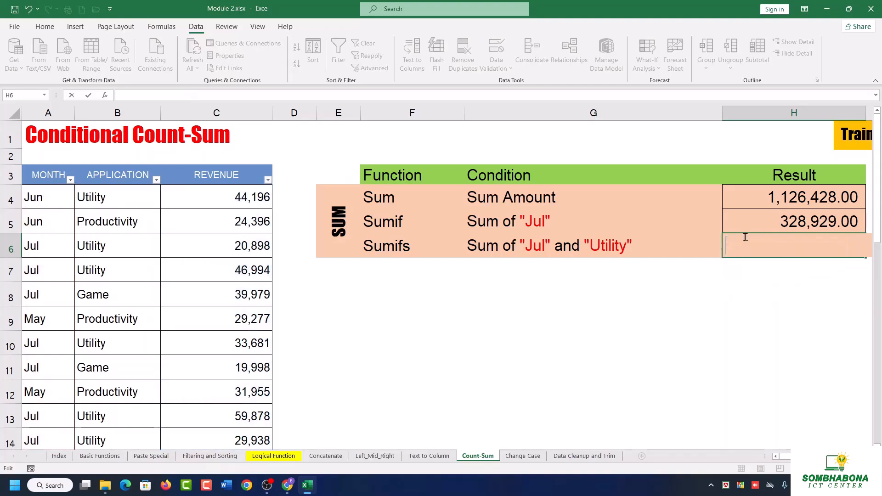
Re-examine the argument order of the H5 SUMIF formula, starting with its range A4:A33.
left_click(779, 220)
double_click(780, 220)
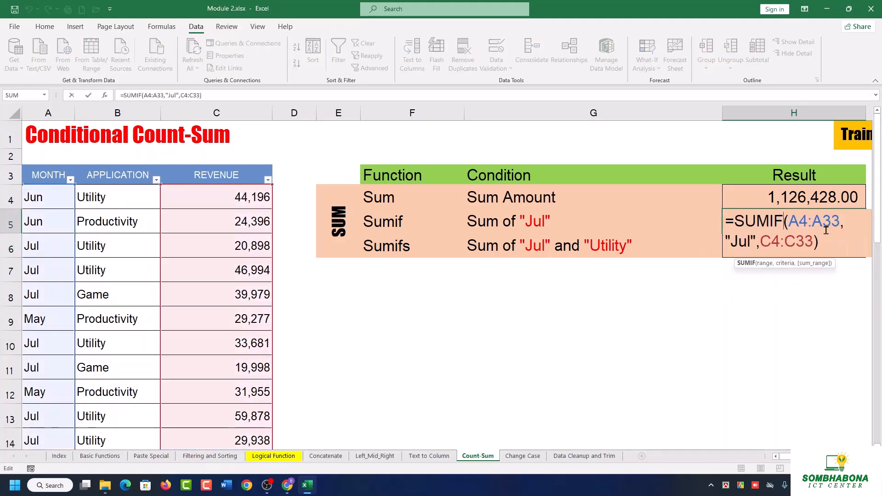
left_click(797, 221)
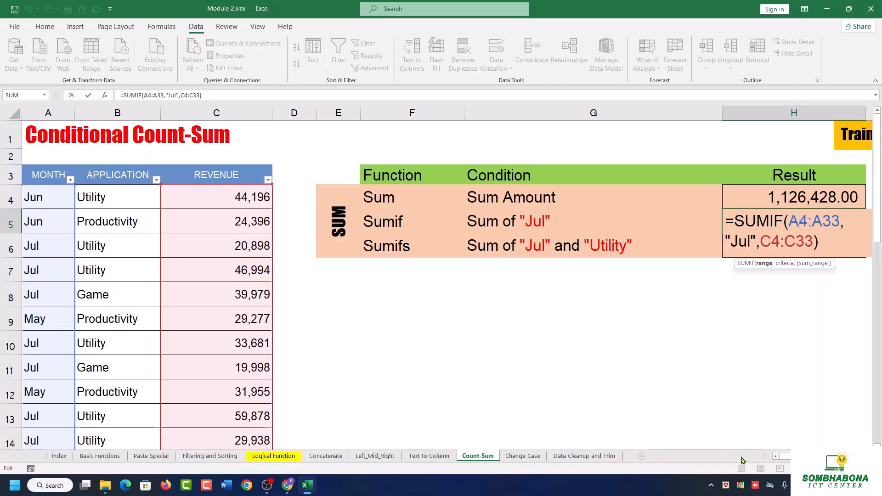
key("Return")
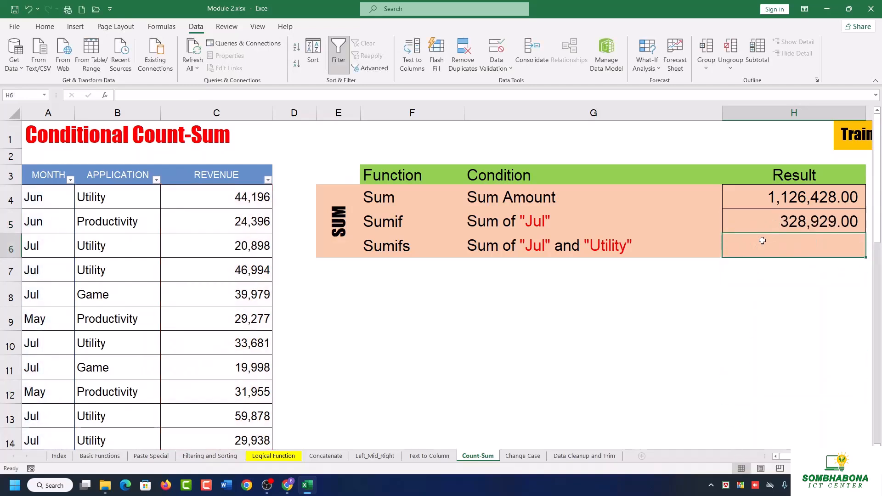
key("ctrl+z")
left_click(759, 250)
key("ctrl+z")
key("ctrl+z")
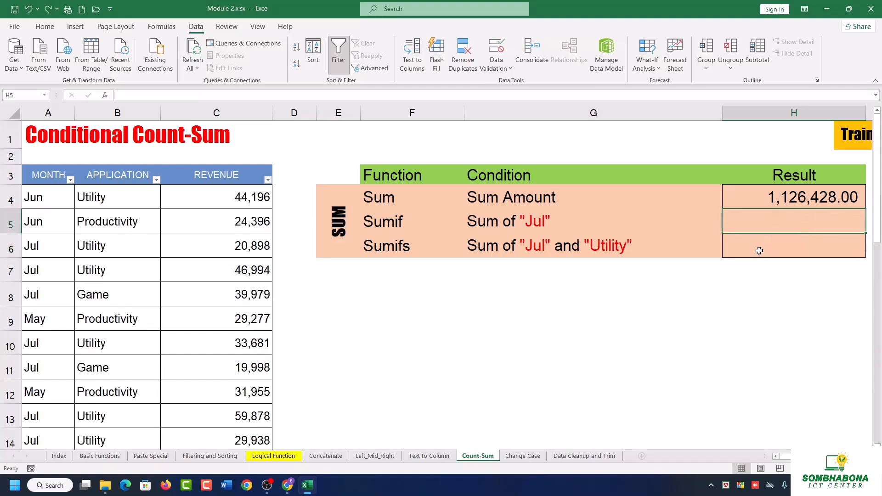
key("ctrl+y")
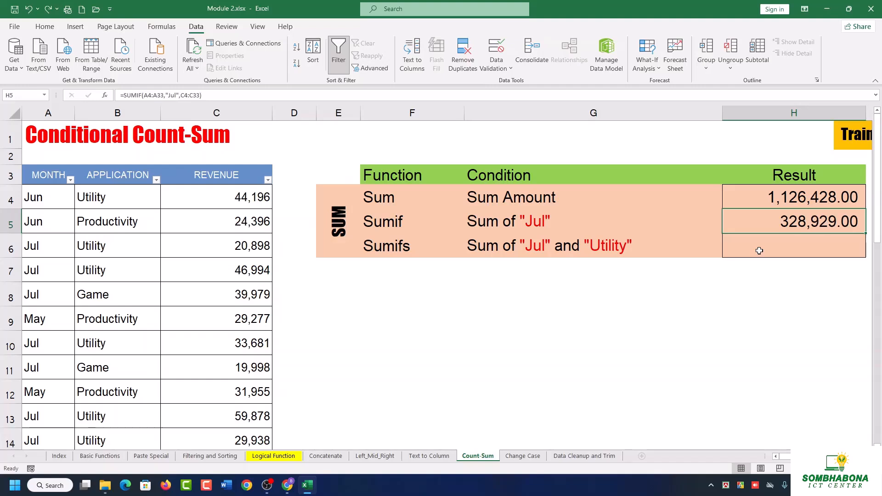
Start a SUMIFS formula in H6 with the revenue entries C4:C33 as the sum range and proceed to the first criteria range.
left_click(749, 238)
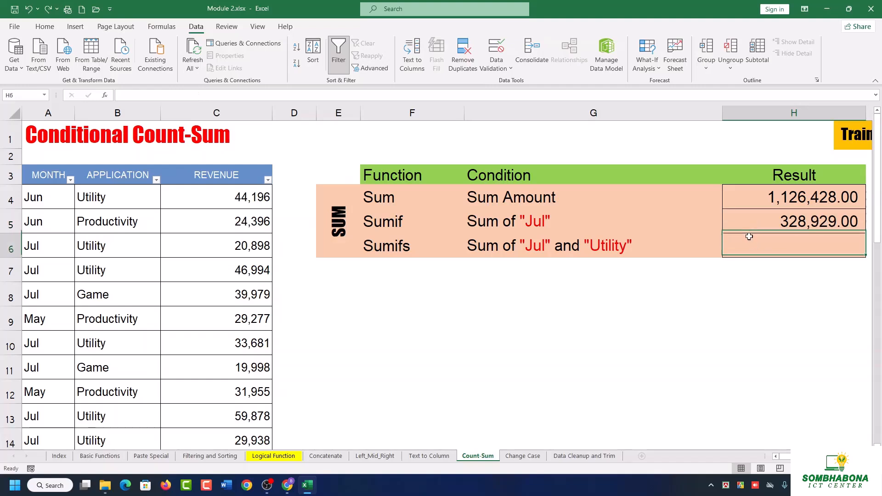
type("=")
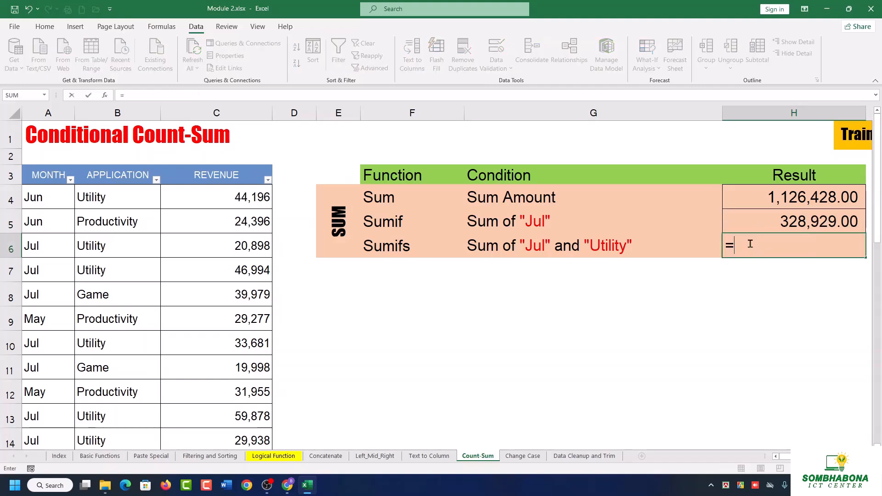
type("sumifs")
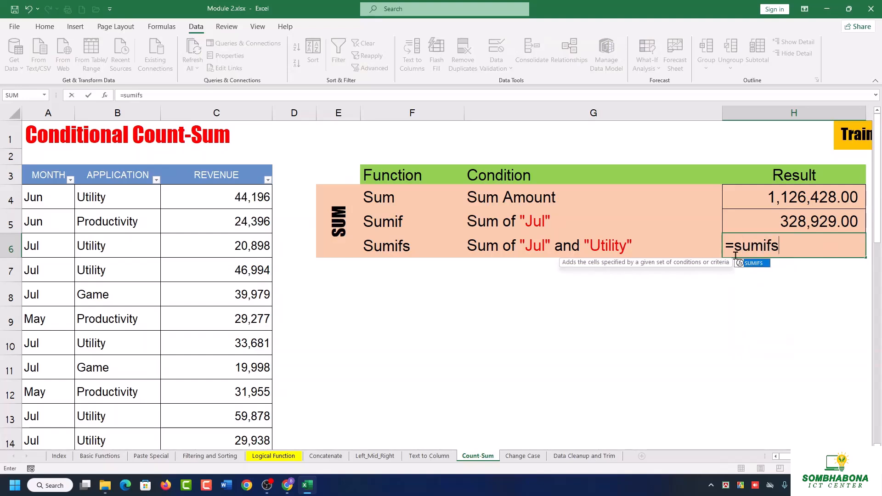
key("Tab")
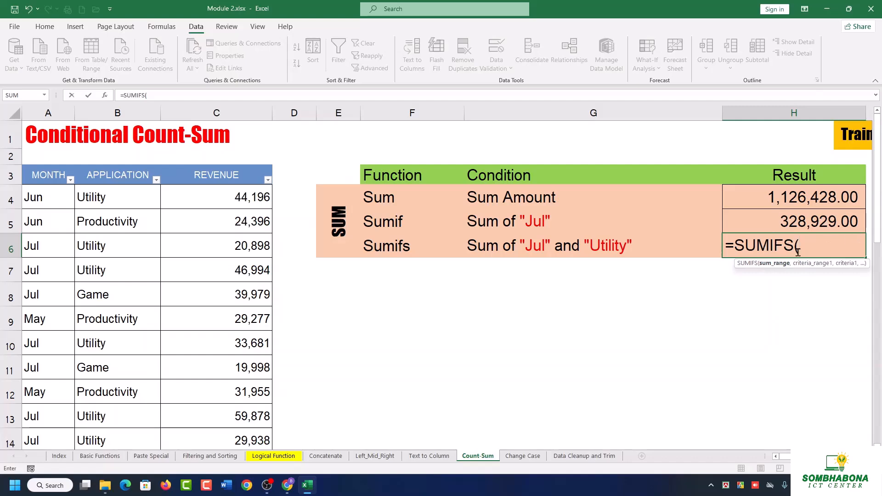
left_click(229, 199)
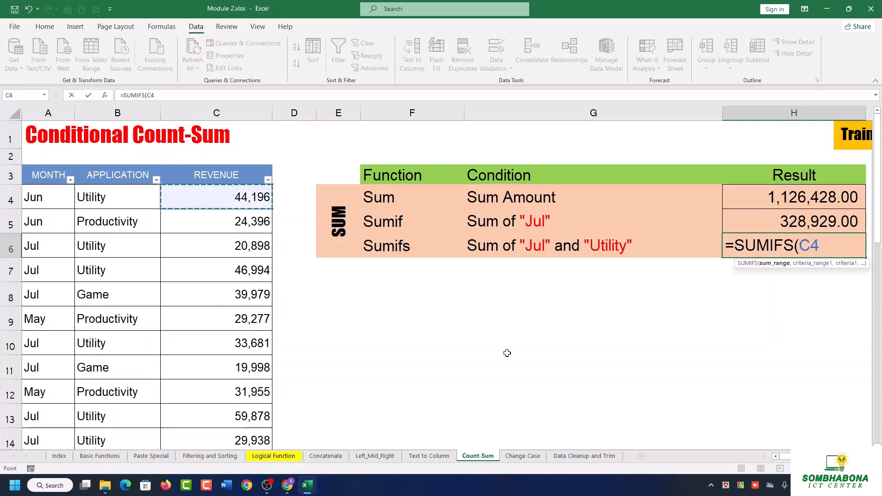
key("ctrl+shift+Down")
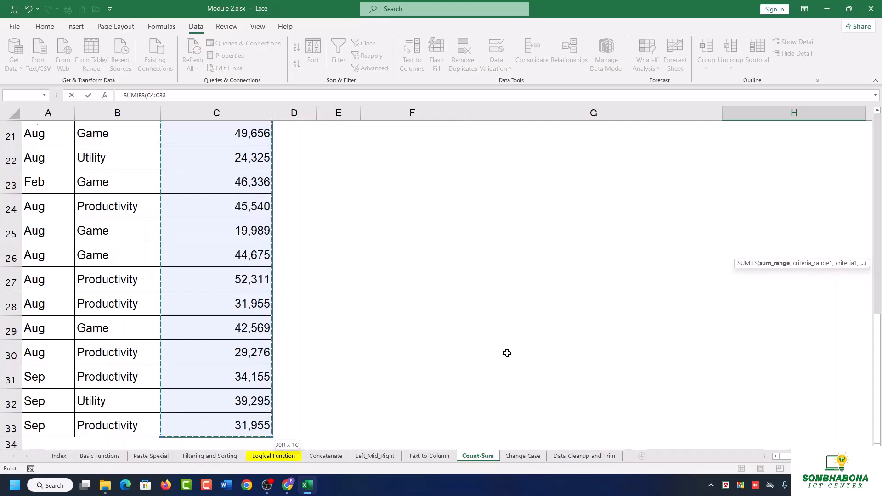
scroll(507, 353, "up", 7)
type(",")
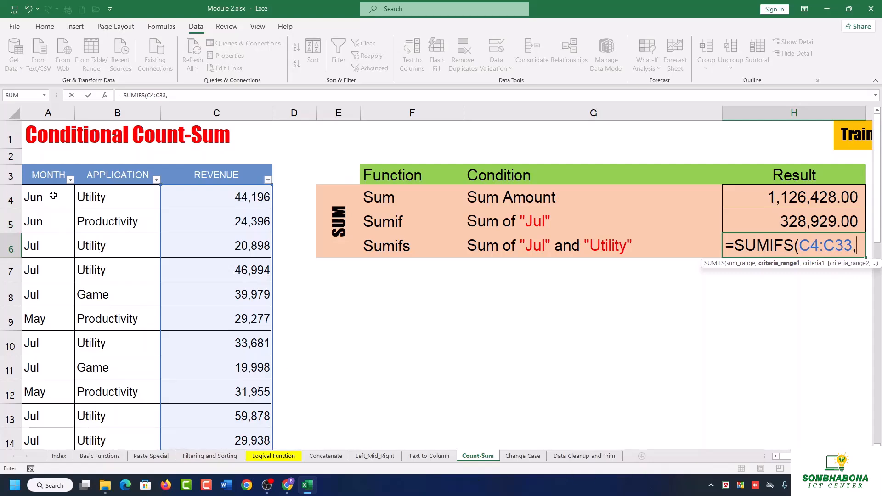
Set the first criteria range of the H6 SUMIFS formula to the month entries A4:A33.
left_click(54, 196)
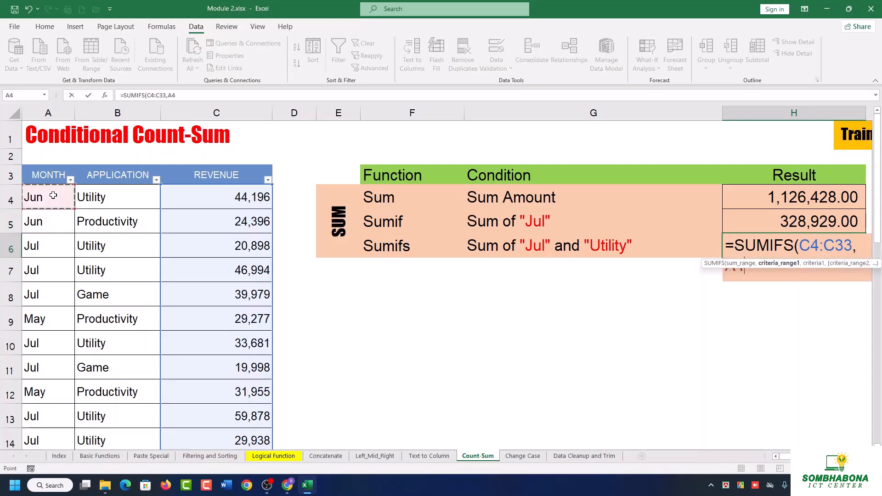
key("ctrl+shift+Down")
scroll(53, 196, "up", 7)
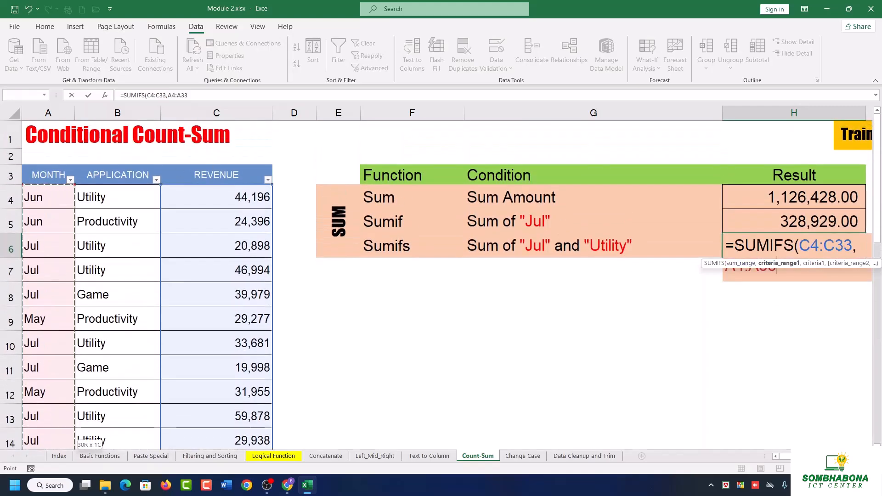
Enter "Jul" as the first criterion of the H6 SUMIFS formula.
type(",")
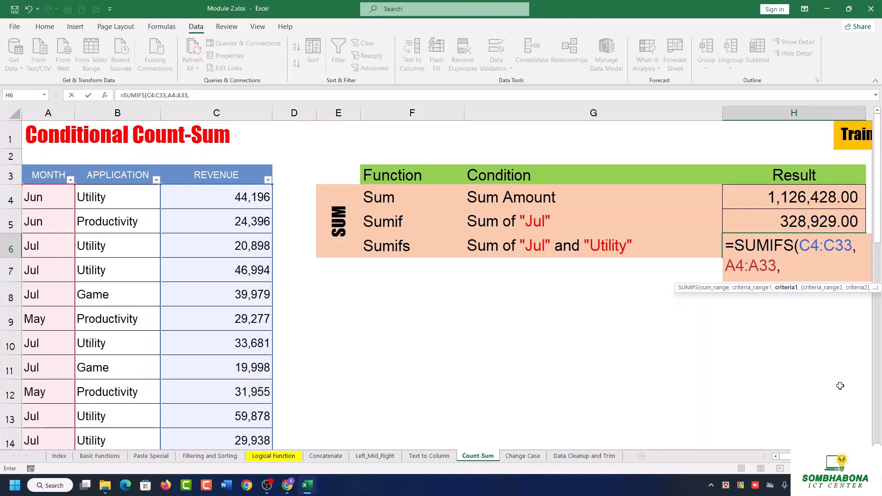
type("Ju")
key("BackSpace")
key("BackSpace")
key("BackSpace")
type("\"Jul\"")
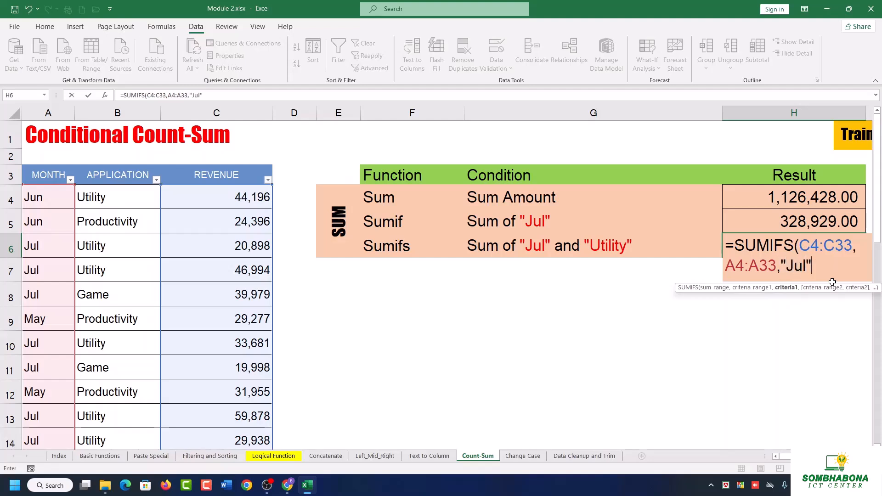
Set the second criteria range of the H6 SUMIFS formula to the application entries B4:B33 and proceed to its criterion.
type(",")
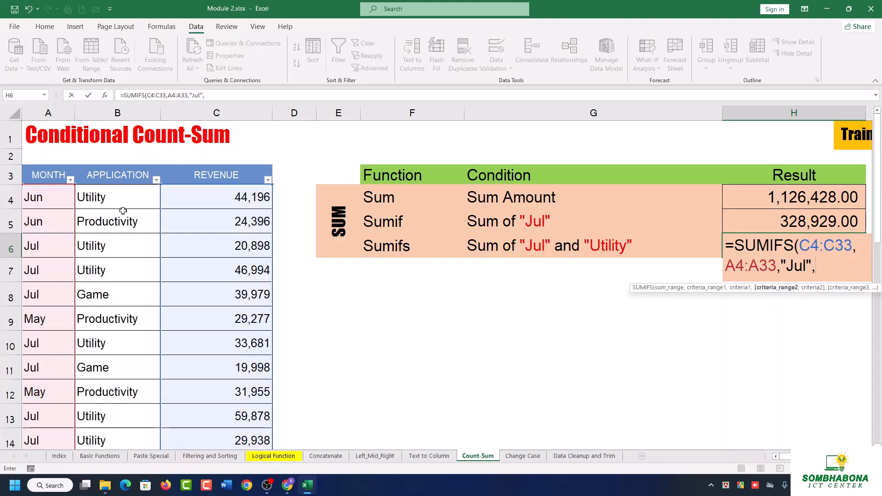
left_click(115, 197)
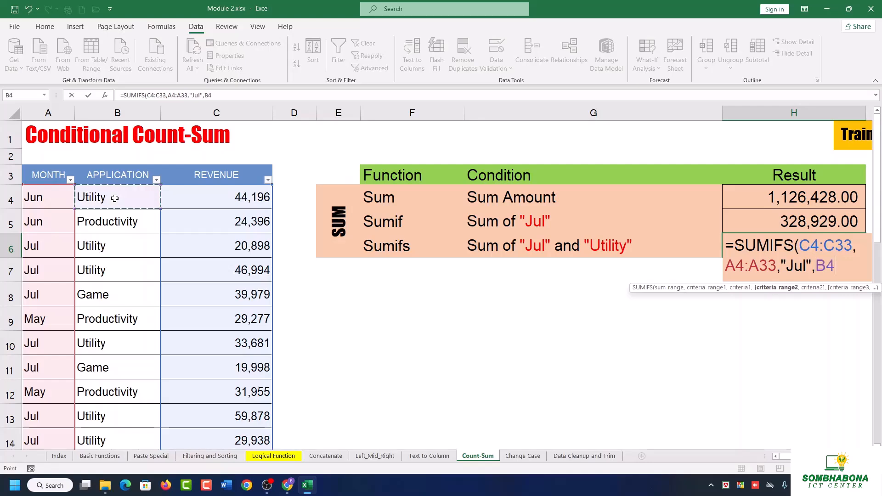
key("ctrl+shift+Down")
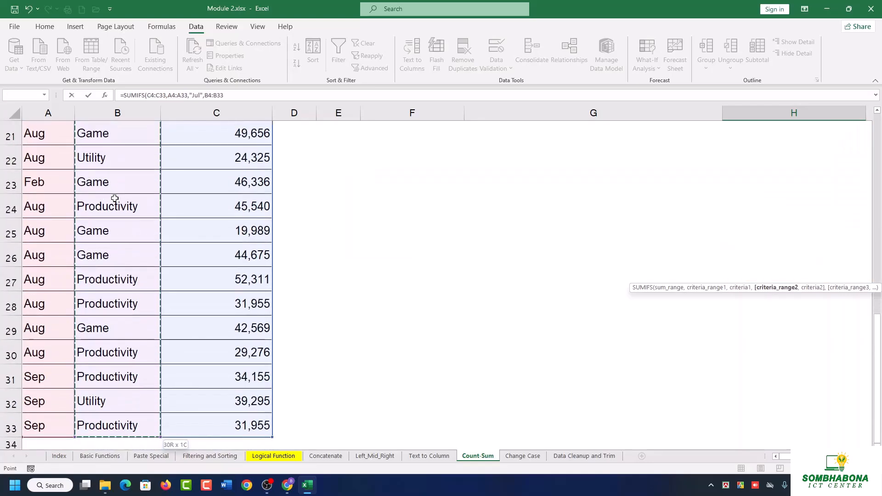
scroll(115, 198, "up", 7)
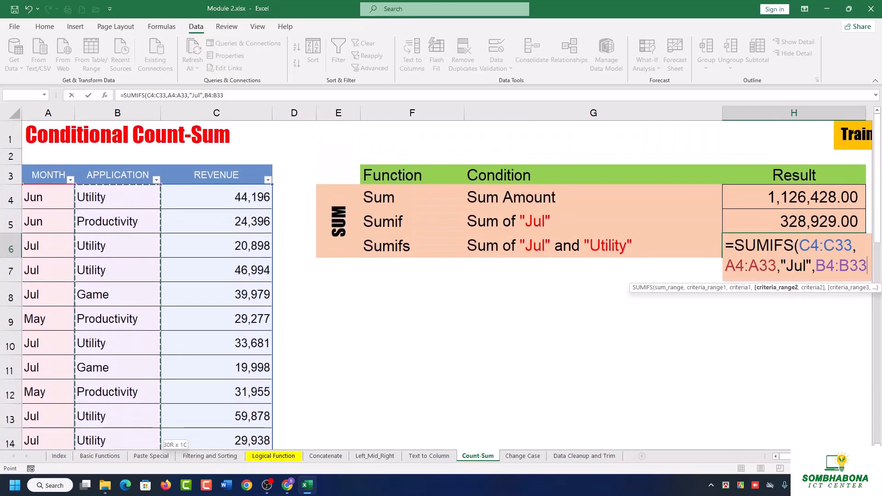
type(",")
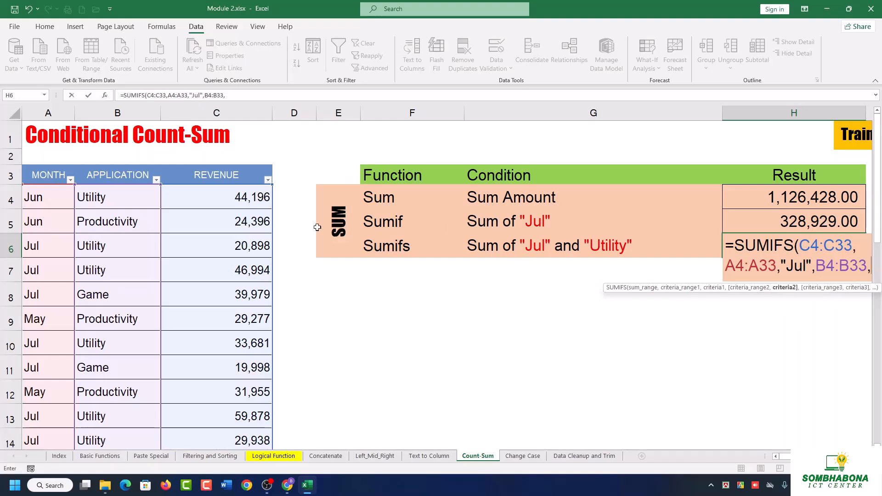
Enter "Utility" as the second criterion, complete the SUMIFS formula and reselect H6.
type("\"")
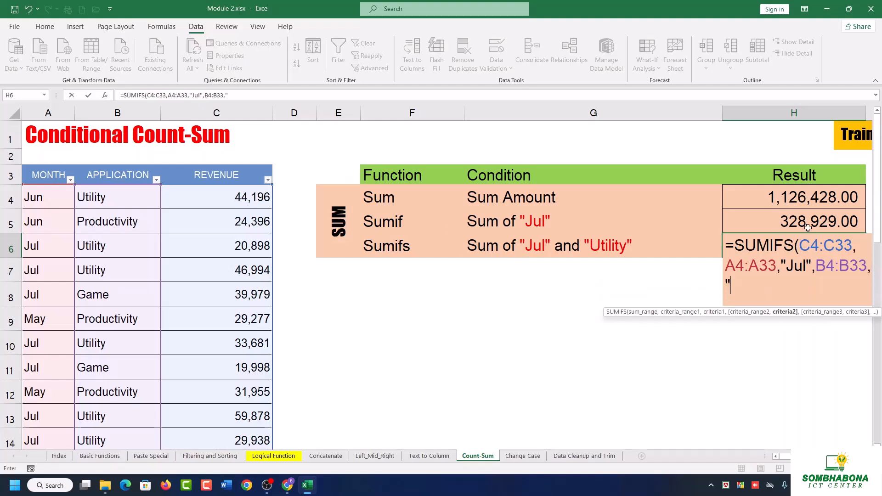
type("U")
type("li")
key("BackSpace")
key("BackSpace")
type("tility\"")
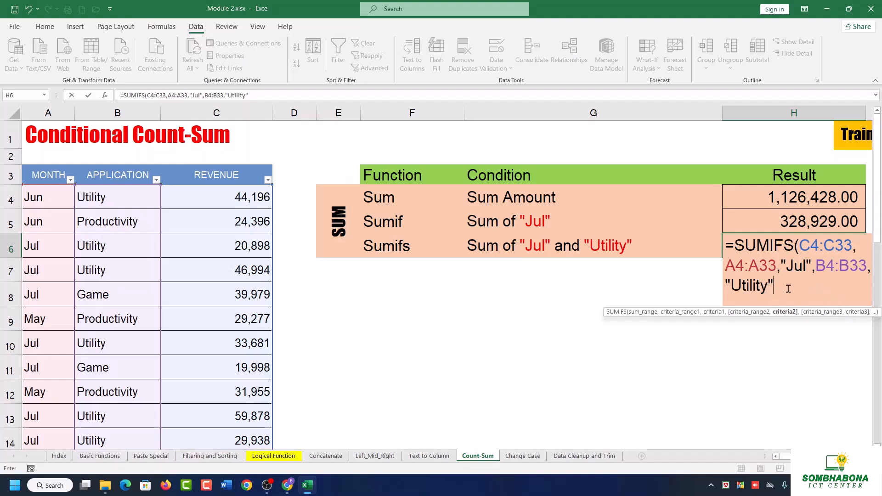
type(")")
key("Return")
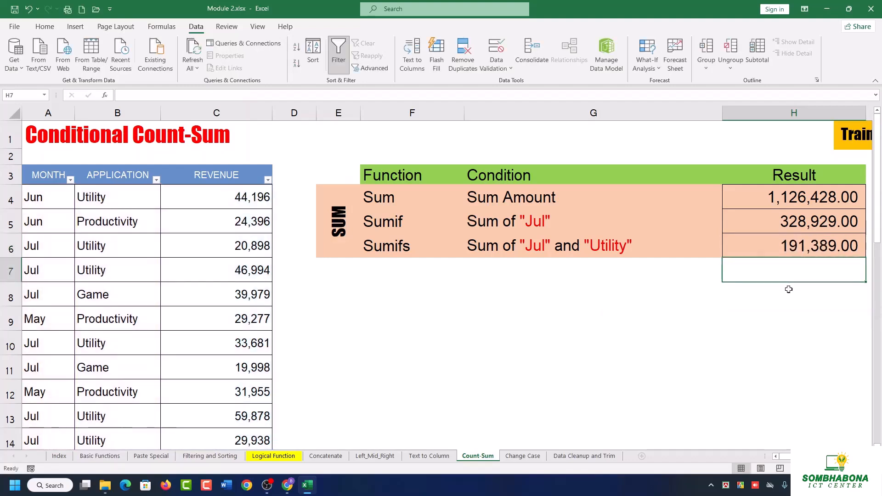
left_click(803, 243)
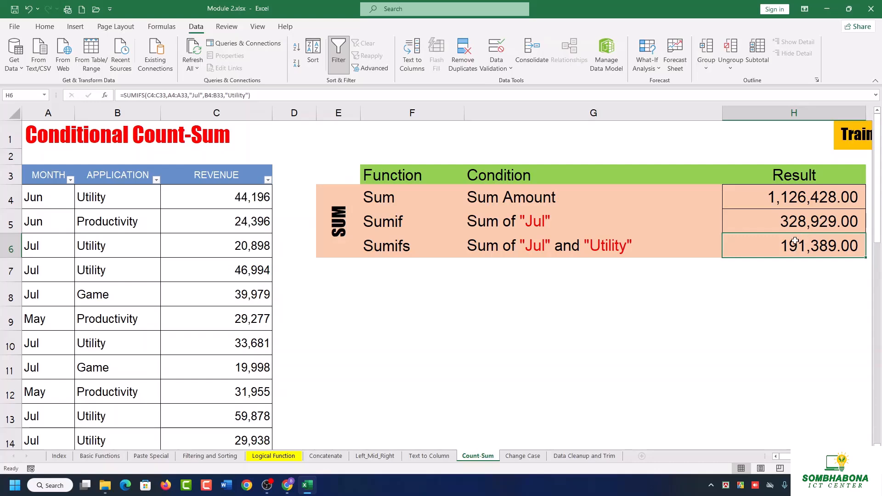
left_click(267, 485)
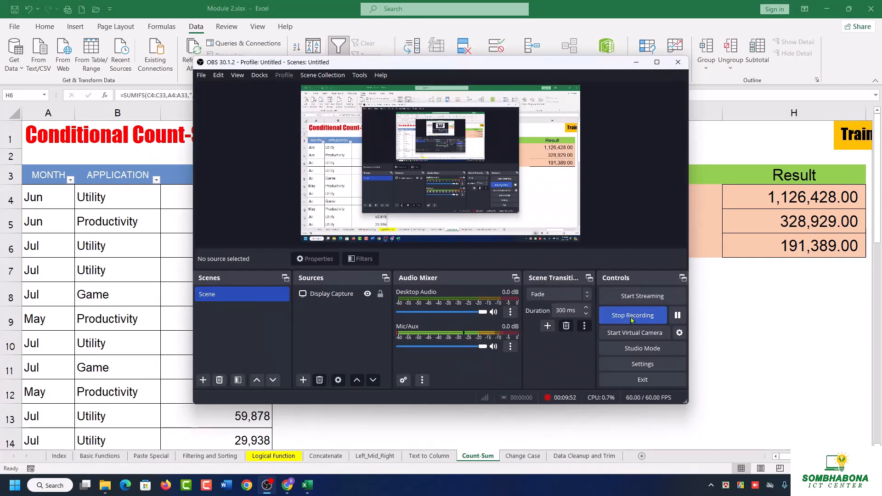
left_click(678, 316)
left_click(678, 315)
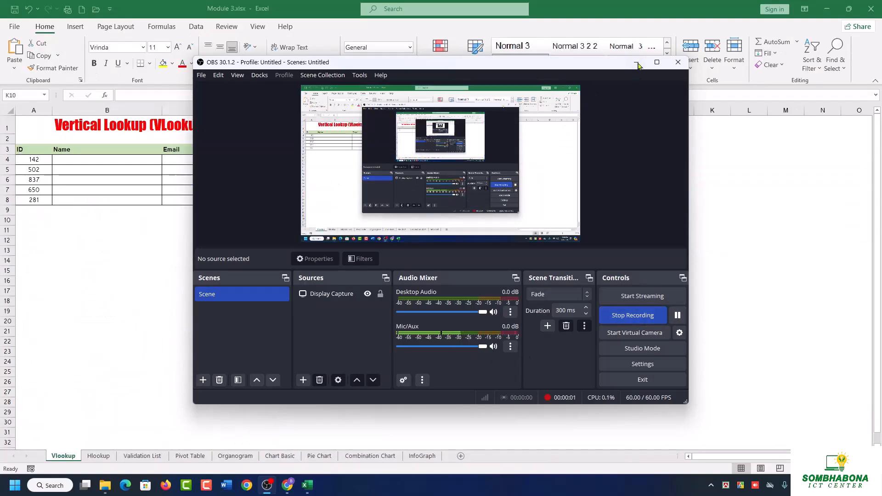
left_click(638, 63)
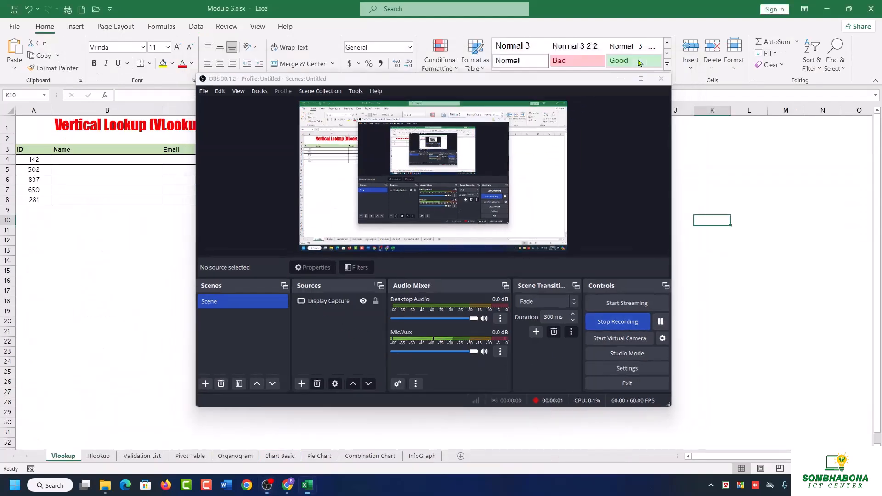
Examine the employee table E3:H17 and the blank Name cells B4:B8 on the Vlookup sheet of Module 3.xlsx.
left_click(720, 303)
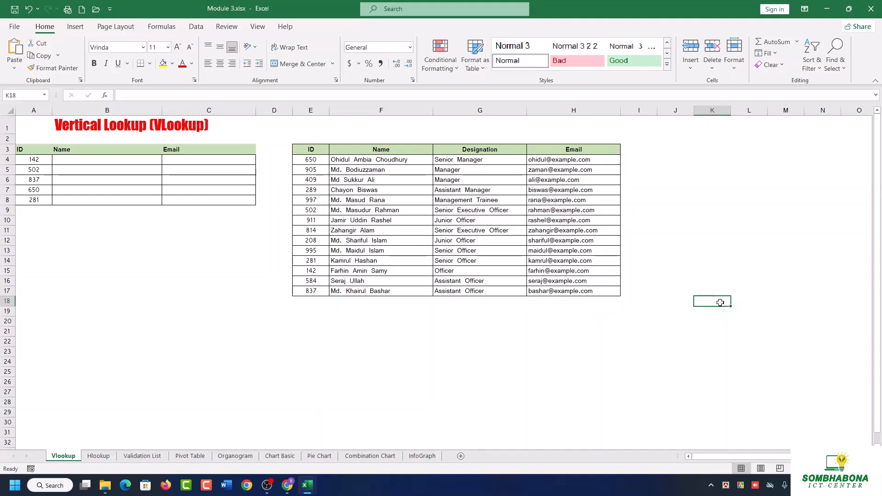
left_click_drag(321, 159, 323, 230)
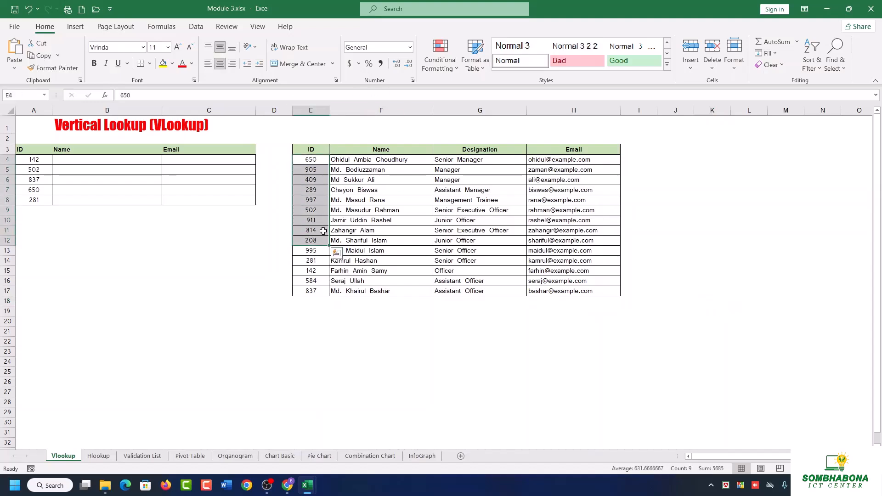
left_click(372, 160)
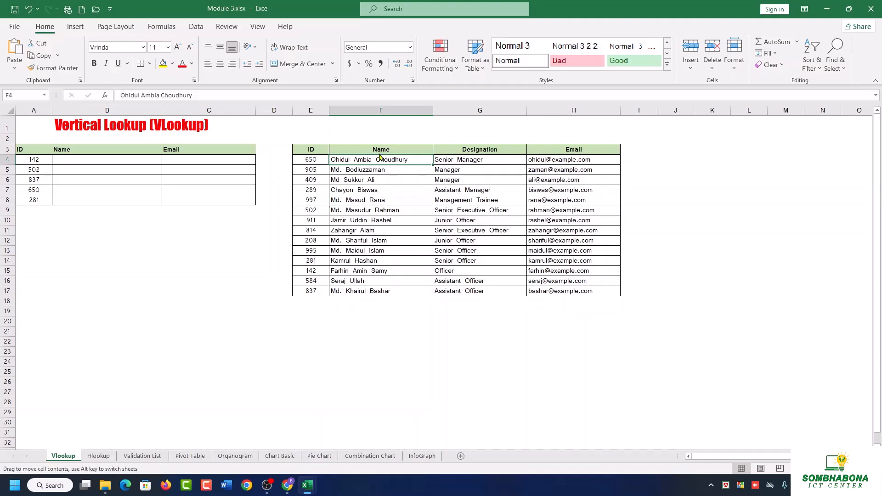
left_click(553, 151)
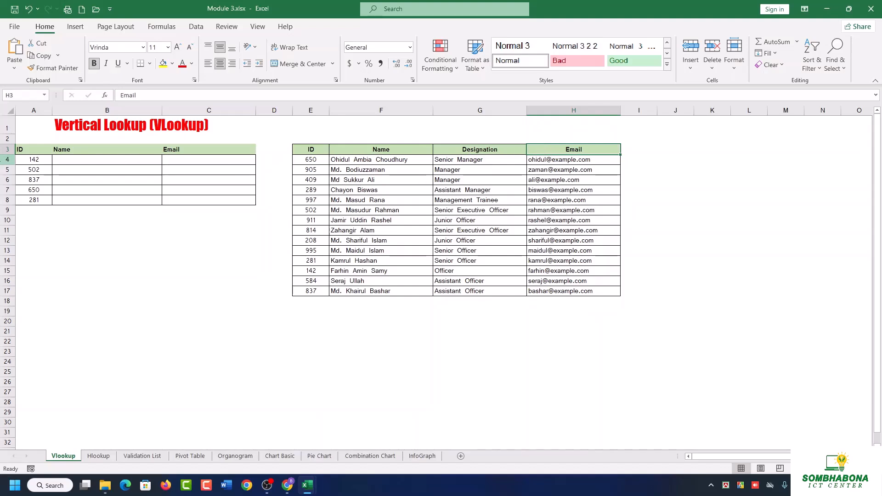
left_click(318, 152)
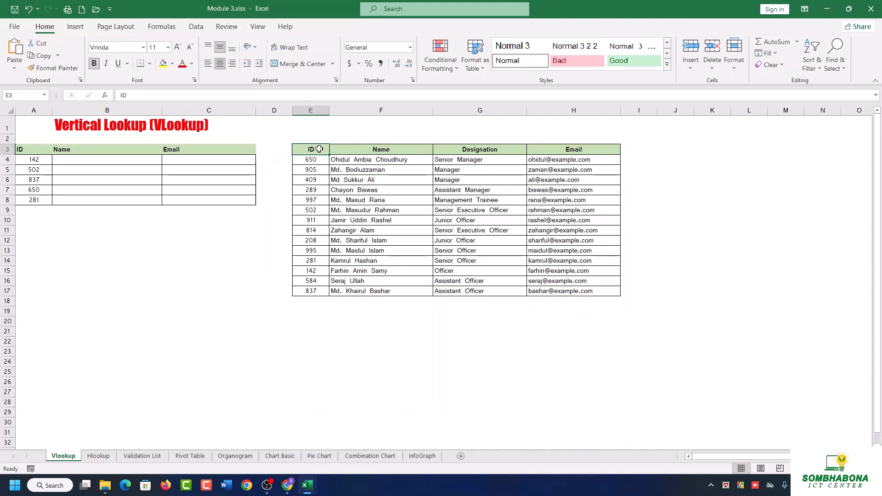
left_click(396, 170)
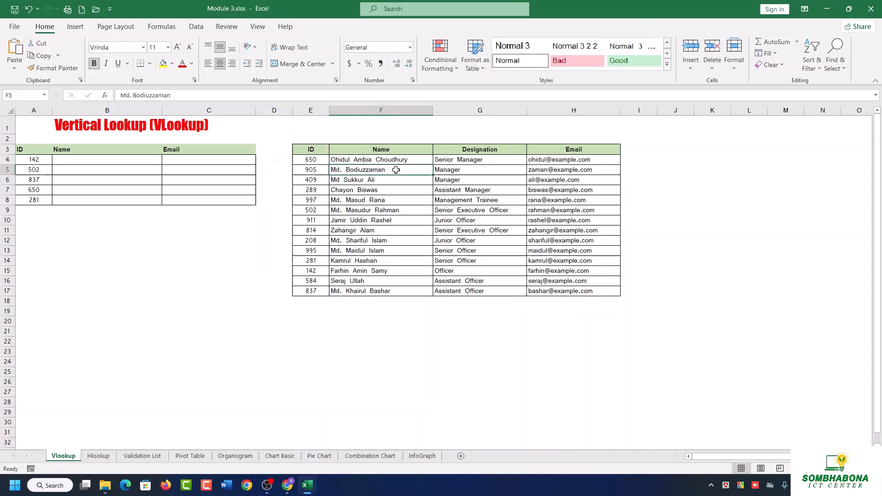
left_click_drag(310, 149, 608, 294)
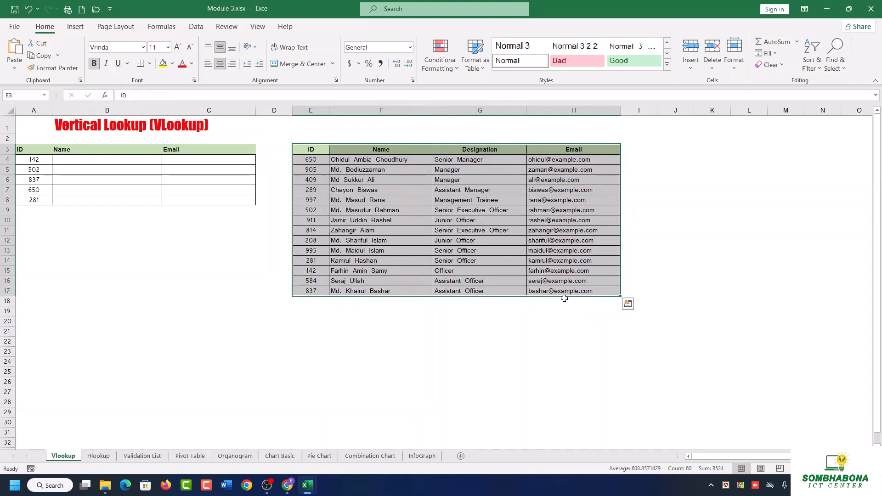
left_click(707, 250)
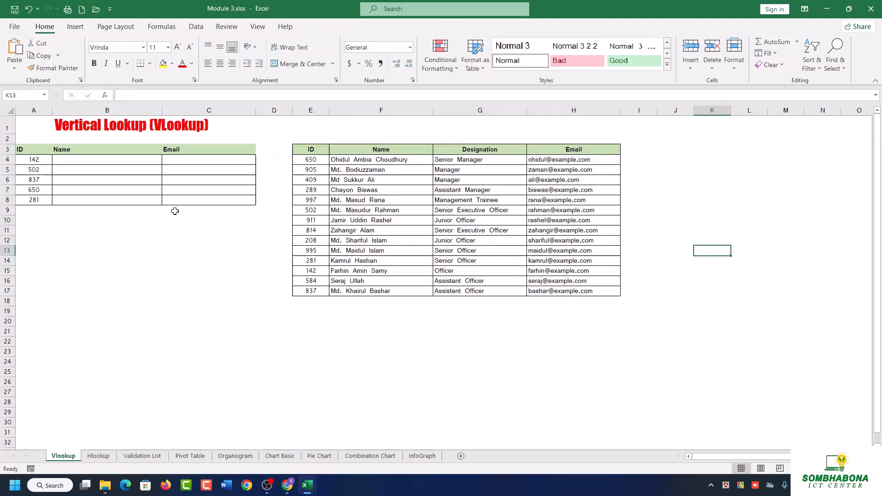
left_click(110, 163)
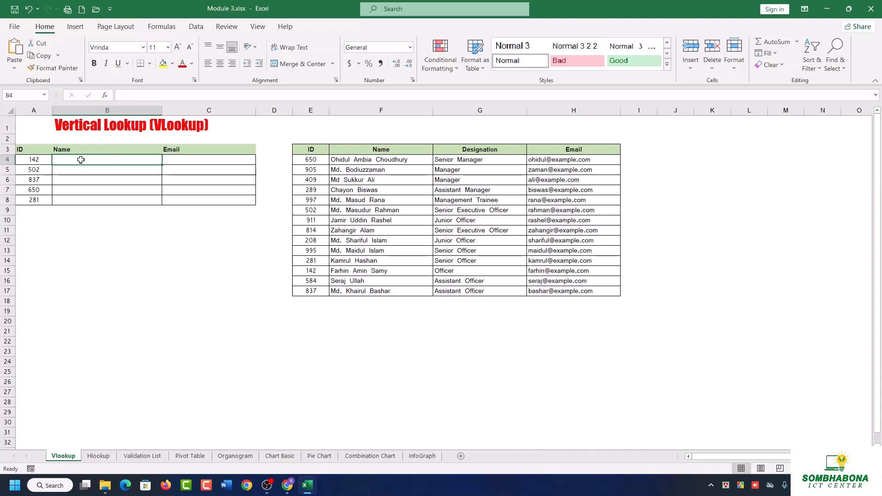
left_click_drag(377, 160, 379, 291)
left_click(382, 163)
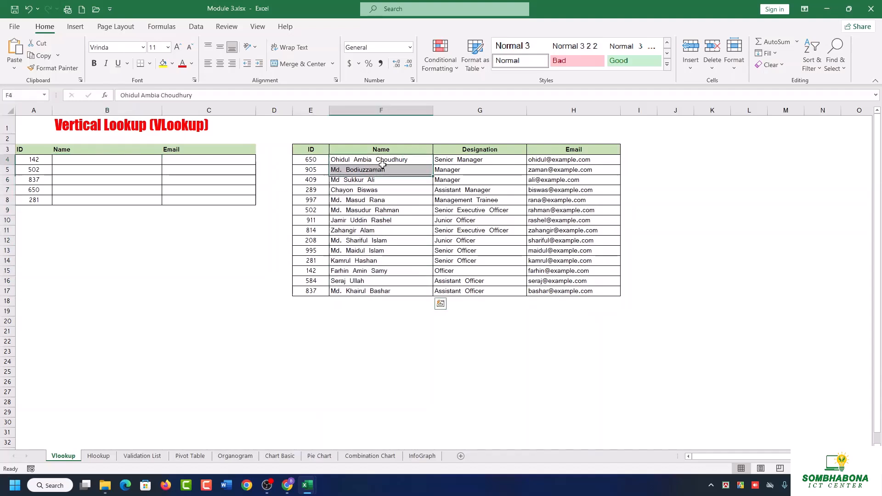
left_click_drag(85, 159, 105, 196)
Examine the horizontal employee table on the Hlookup sheet, including its field labels in D3:D6 and the IDs along row 3.
left_click(99, 456)
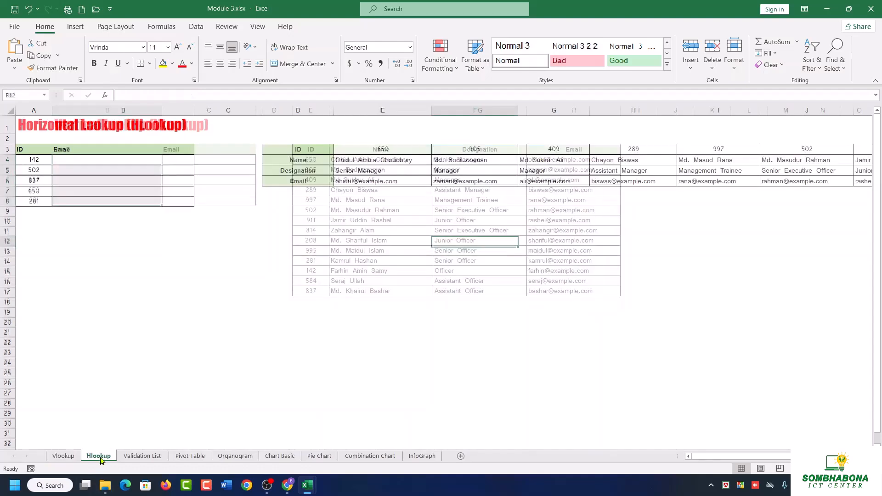
left_click_drag(305, 150, 718, 172)
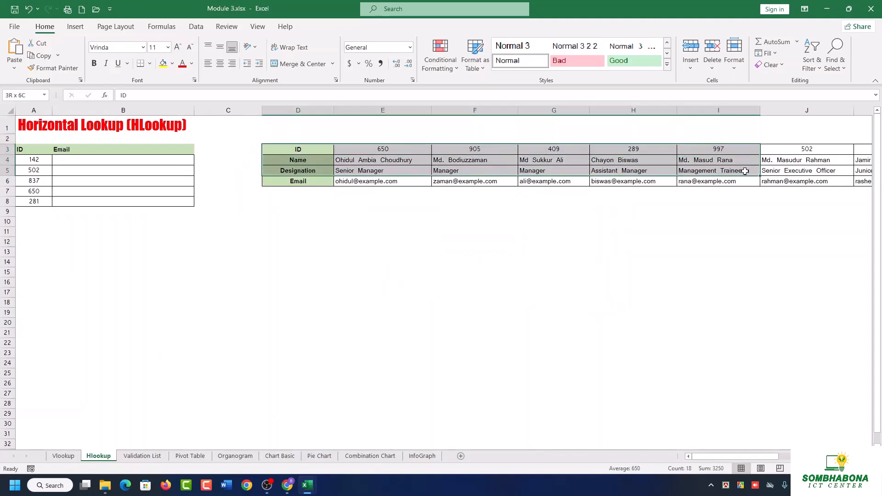
left_click(283, 153)
left_click_drag(283, 153, 298, 182)
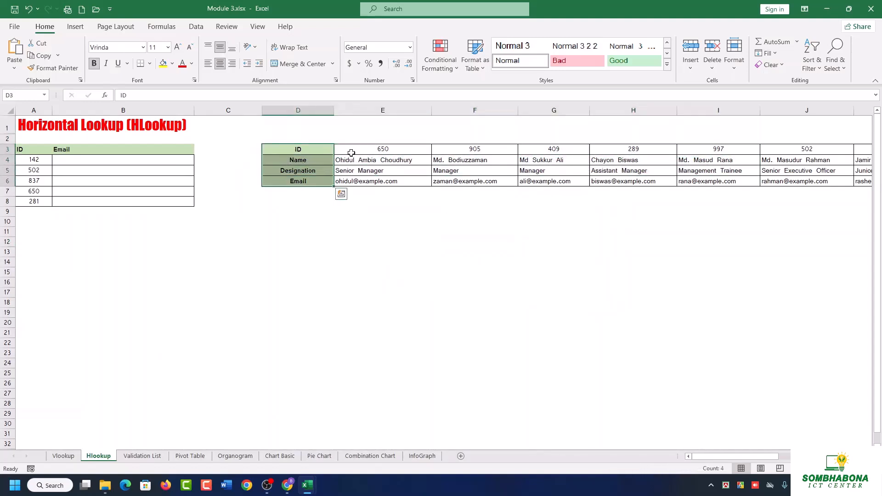
left_click_drag(351, 153, 494, 152)
left_click(420, 261)
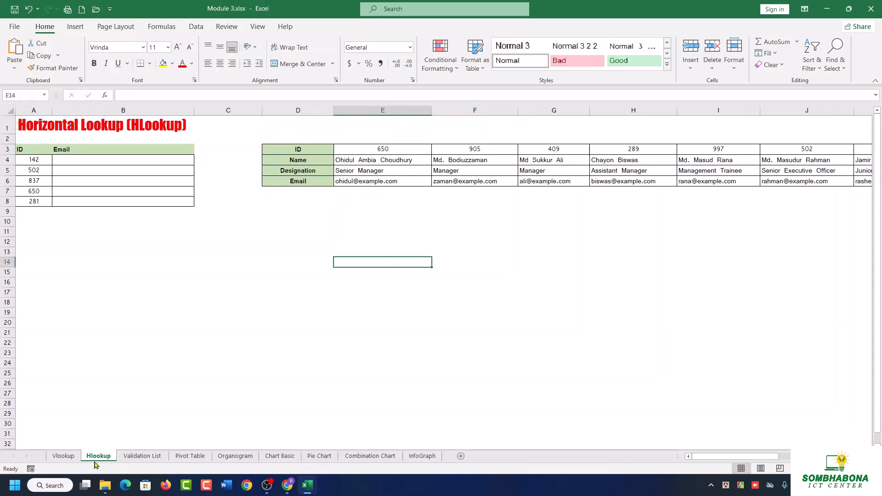
Return to the Vlookup sheet and compare the lookup IDs in A4:A8 with the employee table's ID column E4:E17.
left_click(72, 457)
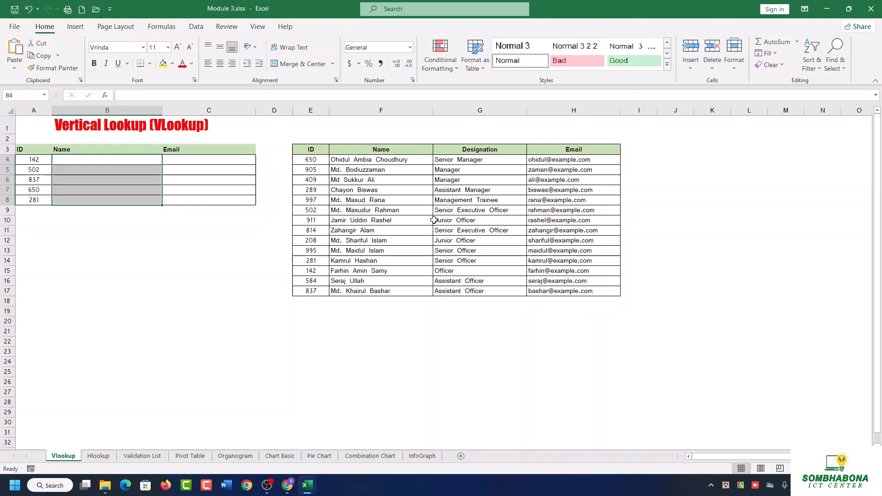
left_click_drag(308, 149, 321, 279)
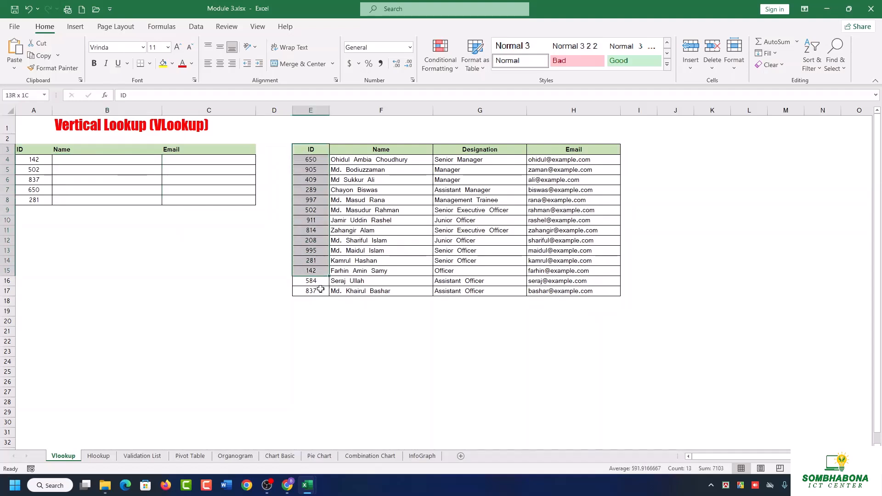
left_click_drag(34, 159, 34, 202)
left_click_drag(39, 163, 37, 202)
left_click_drag(310, 159, 586, 291)
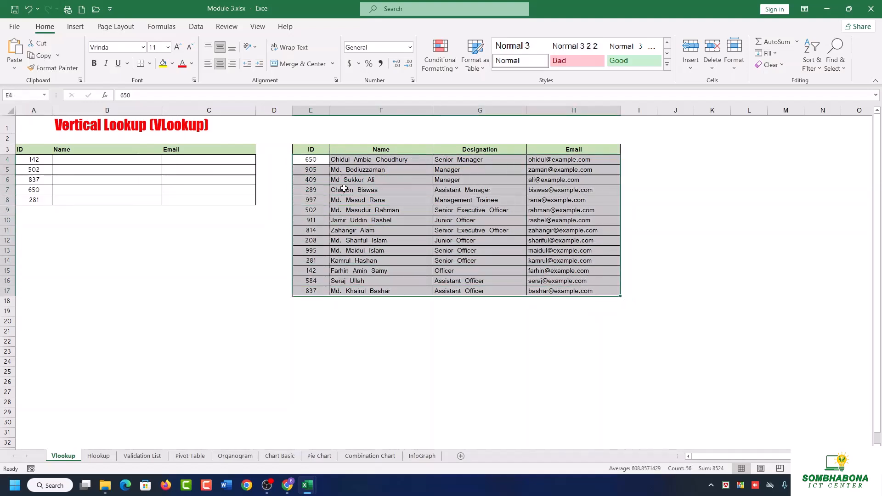
left_click(337, 189)
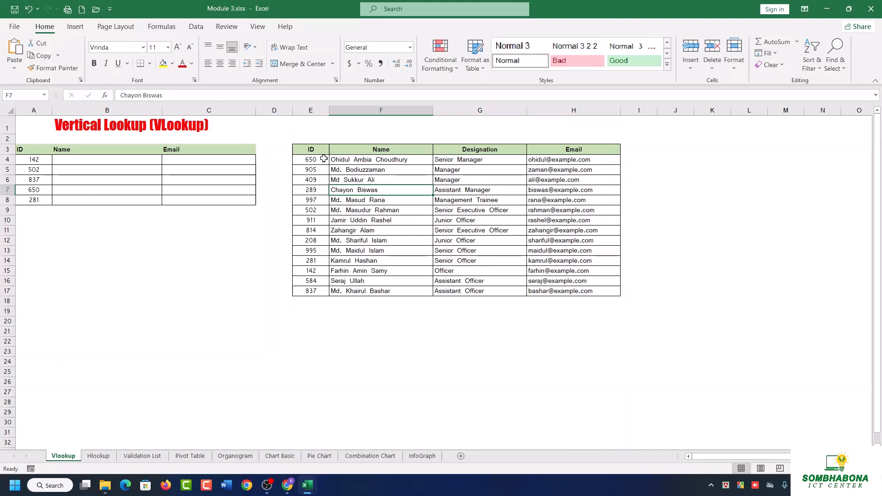
left_click_drag(311, 160, 319, 196)
left_click_drag(319, 262, 316, 291)
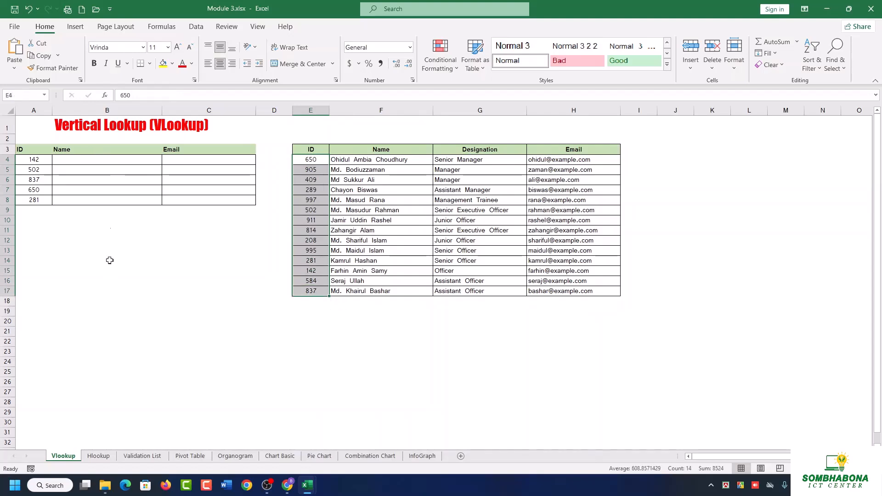
Switch to the Hlookup sheet and examine the lookup IDs in column A against the ID row starting at E3.
left_click(99, 456)
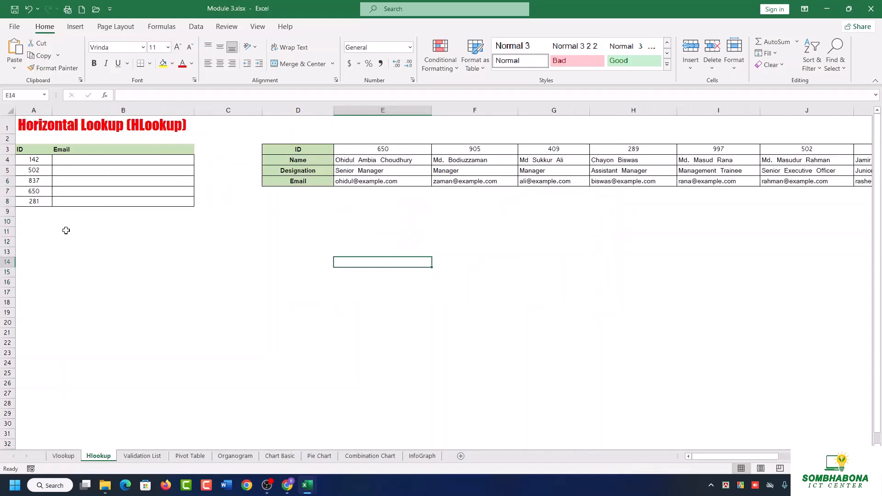
left_click(48, 182)
left_click_drag(381, 149, 872, 150)
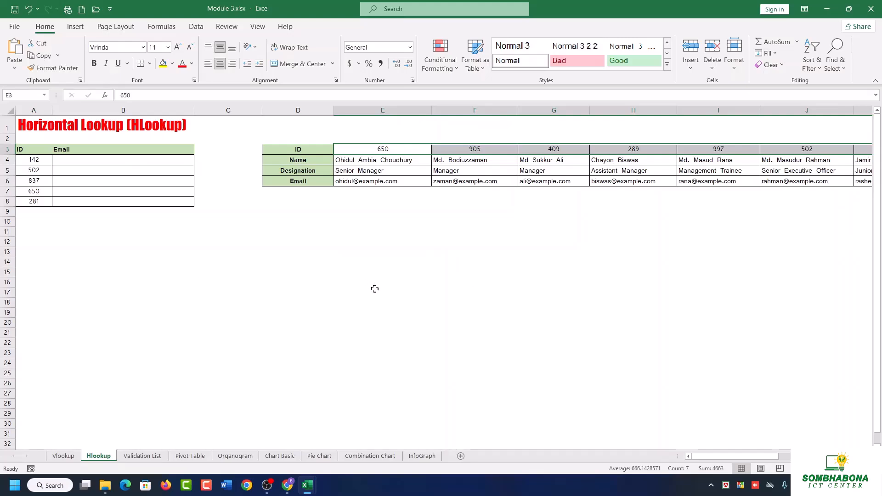
On the Vlookup sheet, begin a VLOOKUP formula in cell B4 with A4 as the lookup value.
left_click(65, 456)
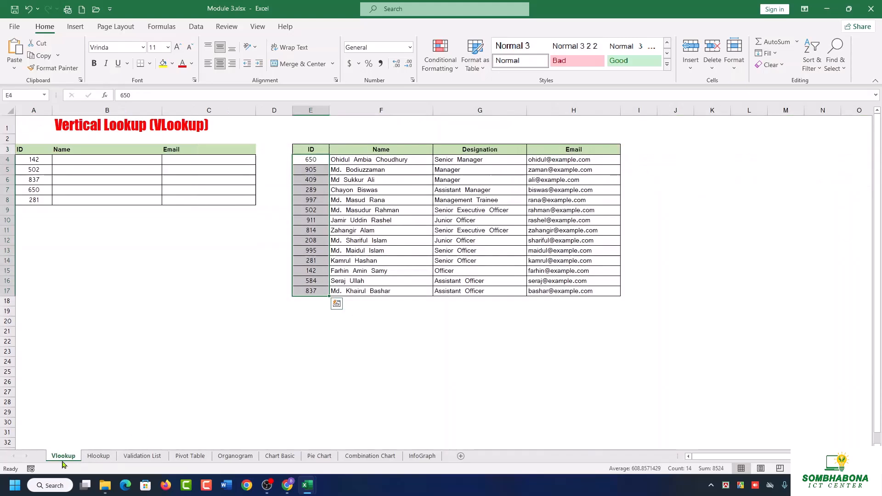
left_click(107, 163)
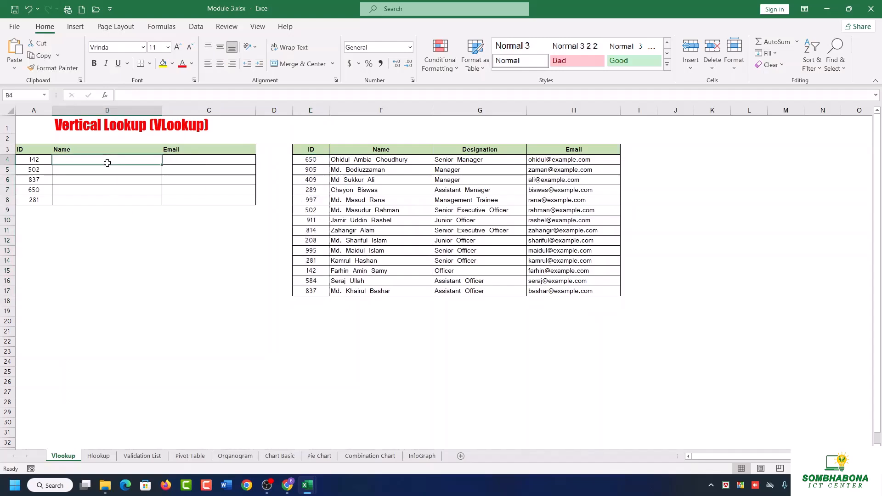
scroll(191, 189, "up", 5, "ctrl")
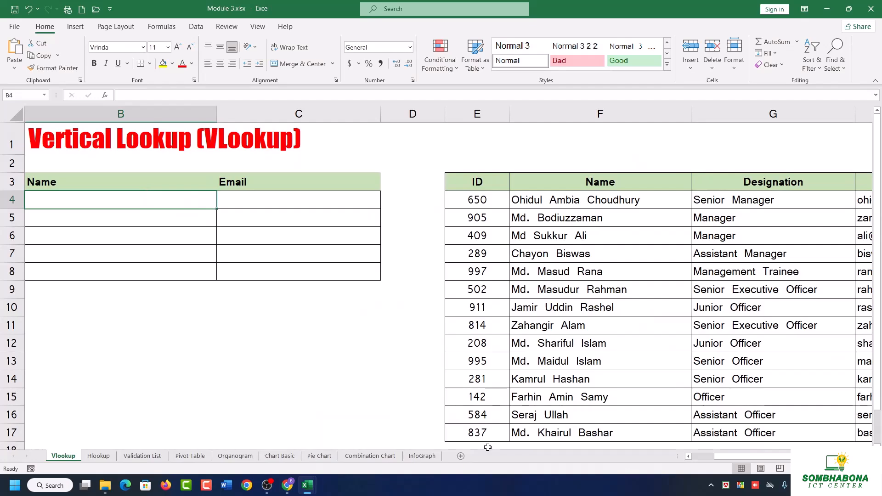
left_click_drag(774, 458, 692, 460)
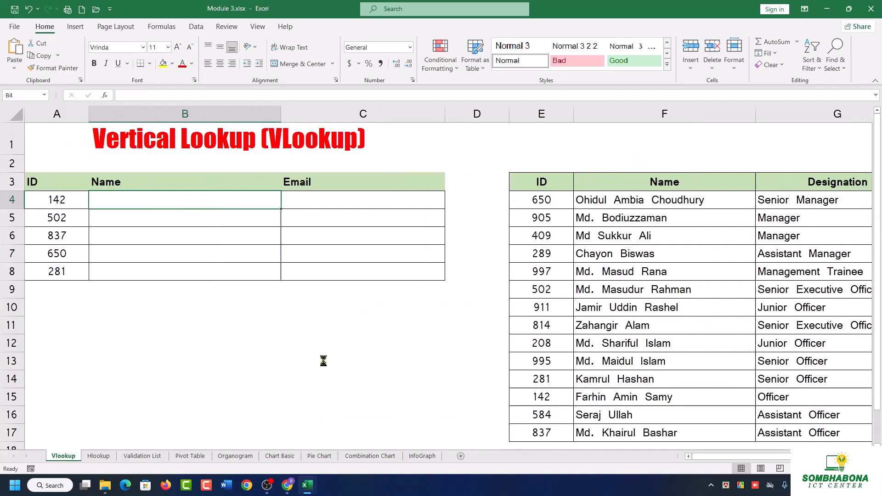
scroll(323, 360, "up", 1, "ctrl")
left_click_drag(745, 460, 716, 460)
scroll(404, 390, "up", 1)
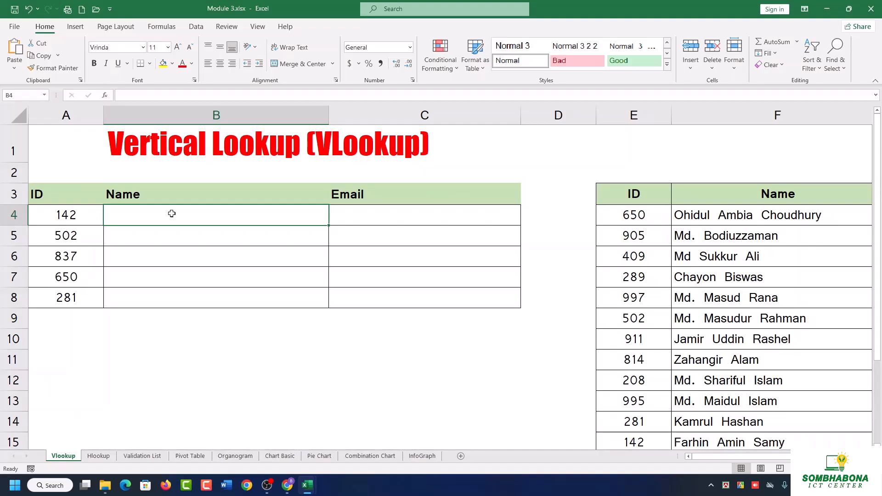
type("=vlo")
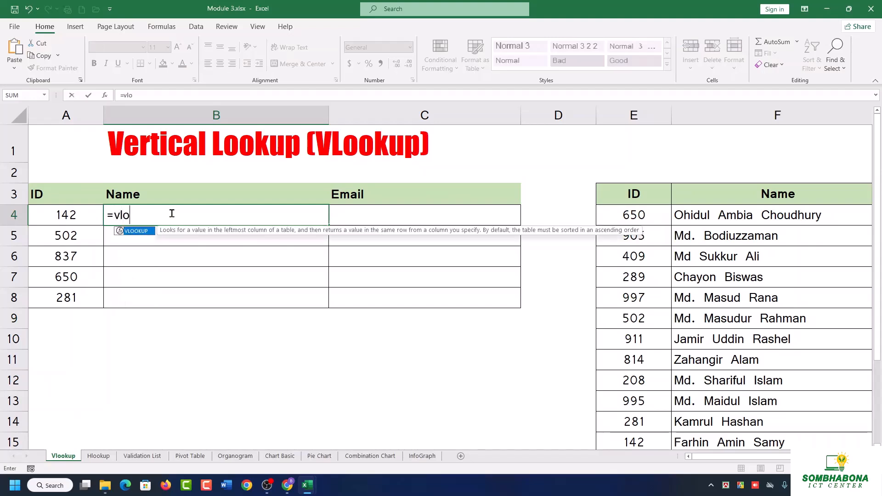
key("Tab")
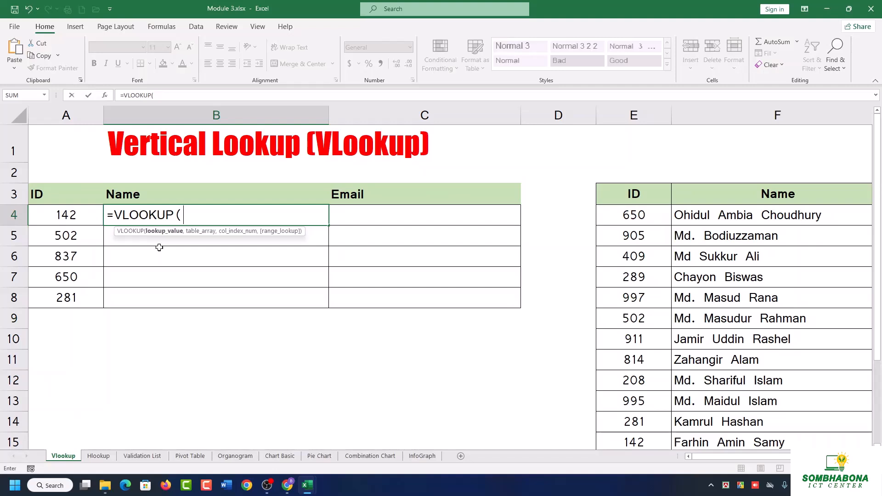
left_click(78, 221)
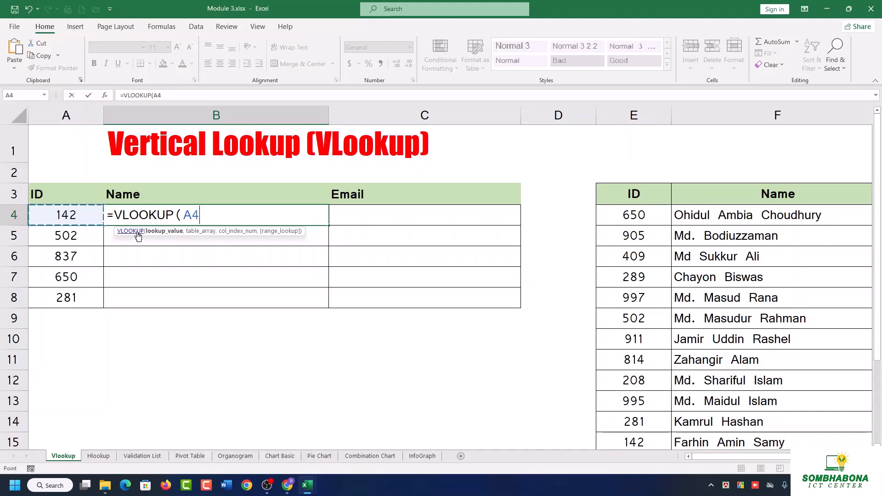
type(",")
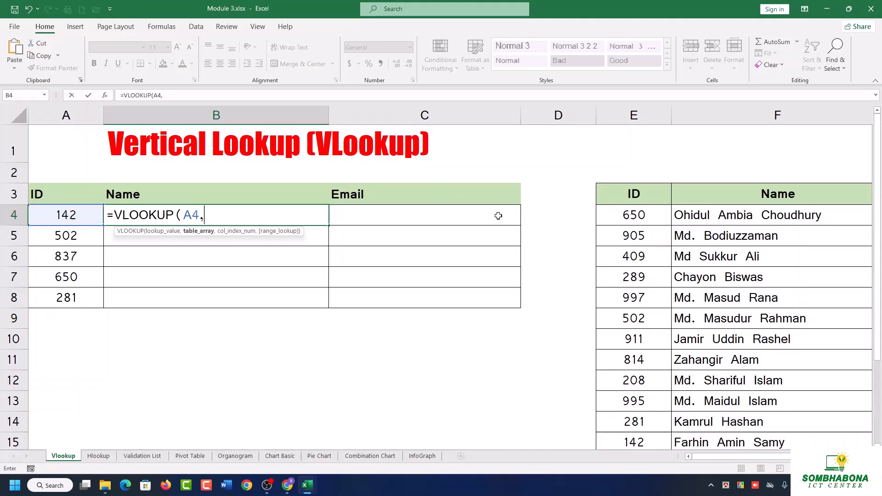
left_click(649, 210)
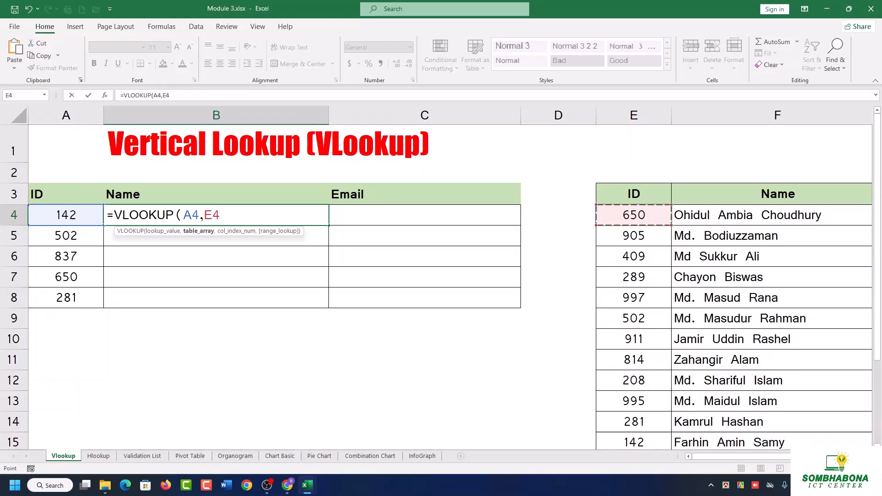
key("ctrl+shift+Down")
key("ctrl+shift+Right")
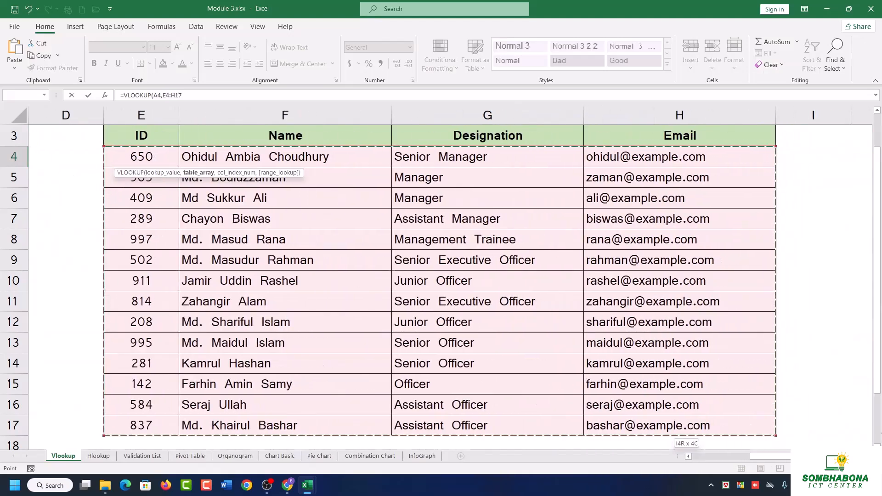
scroll(412, 354, "up", 1)
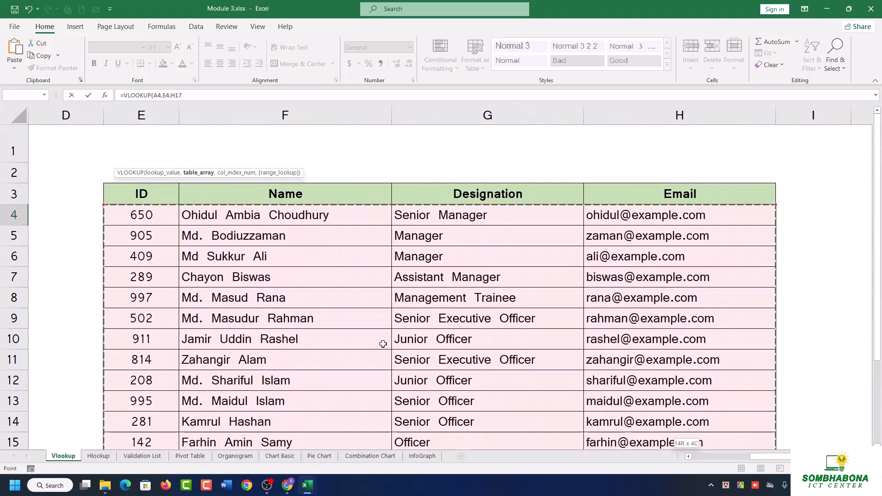
key("BackSpace")
key("BackSpace")
key("BackSpace")
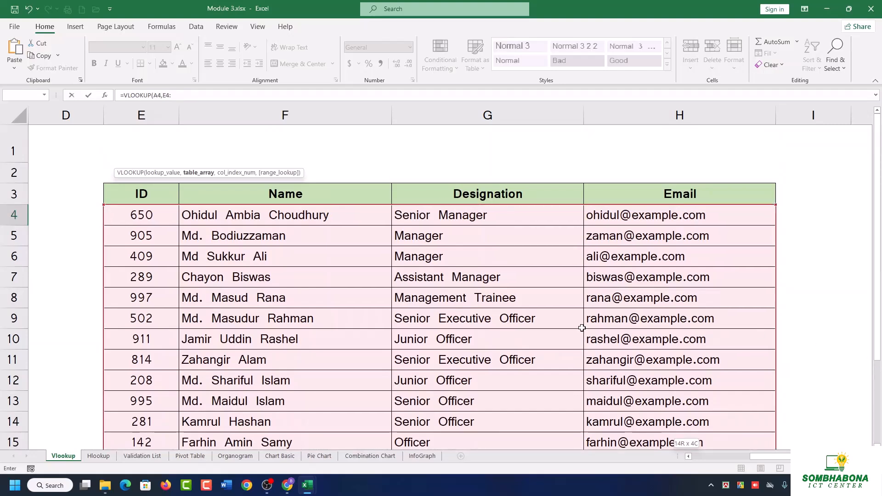
left_click_drag(806, 456, 637, 468)
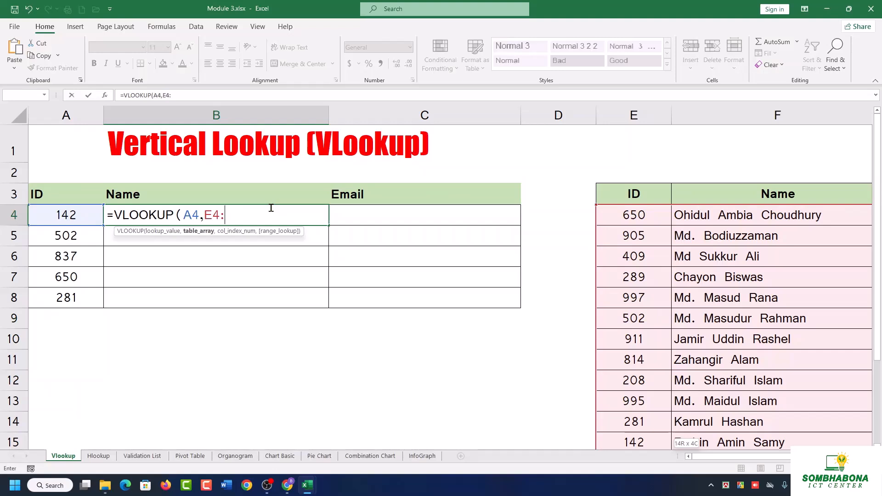
key("BackSpace")
key("BackSpace")
key("BackSpace")
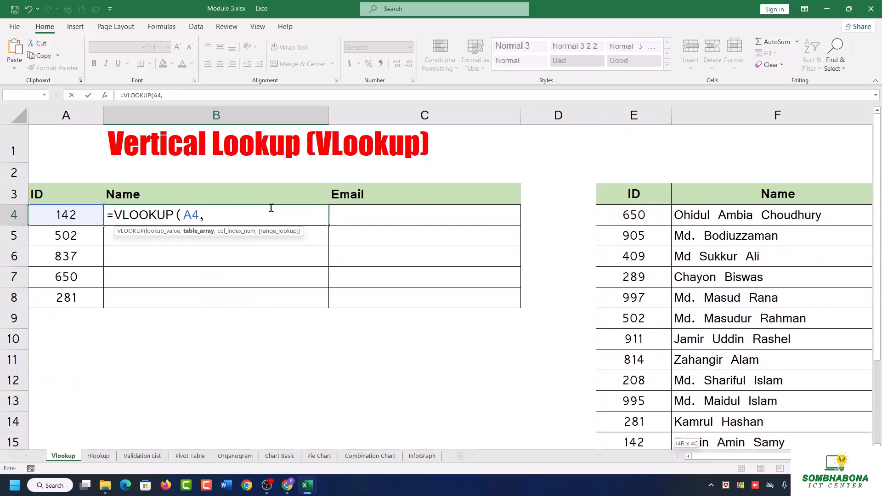
Add the employee table range E4:H17 as the table array of the VLOOKUP formula in B4.
left_click(627, 217)
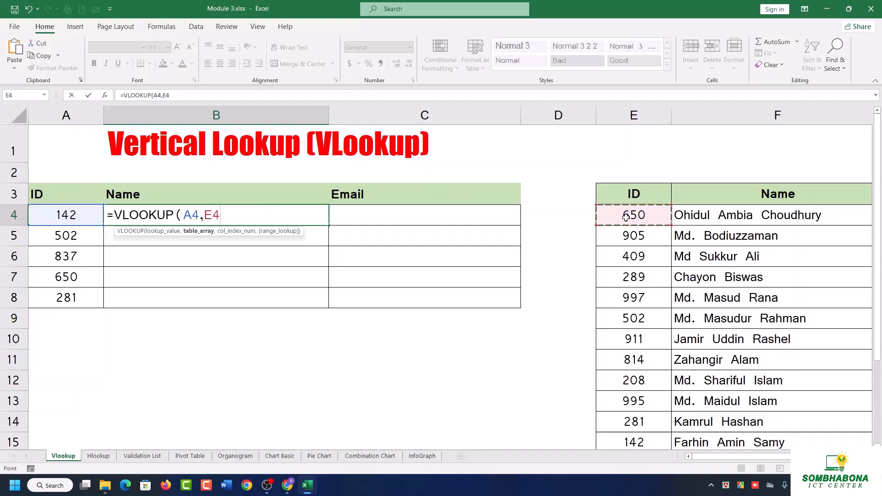
key("shift+Right")
key("shift+Right")
key("shift+Right")
key("ctrl+shift+Down")
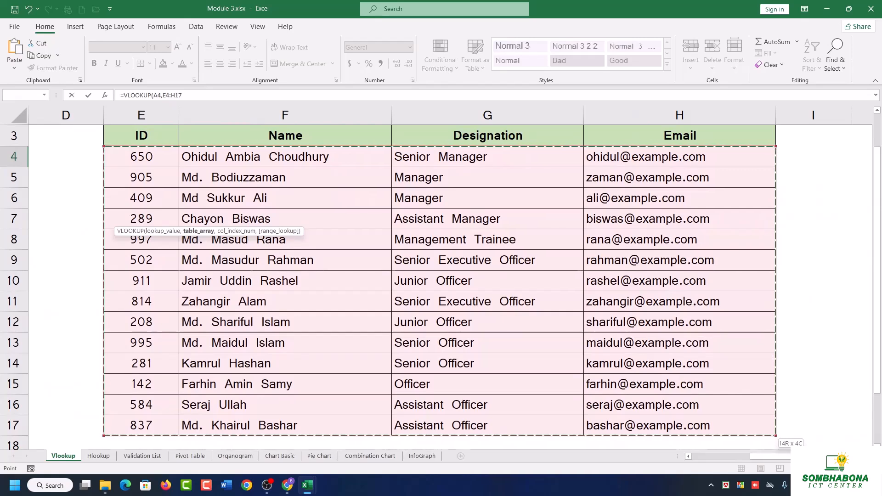
left_click_drag(775, 457, 717, 468)
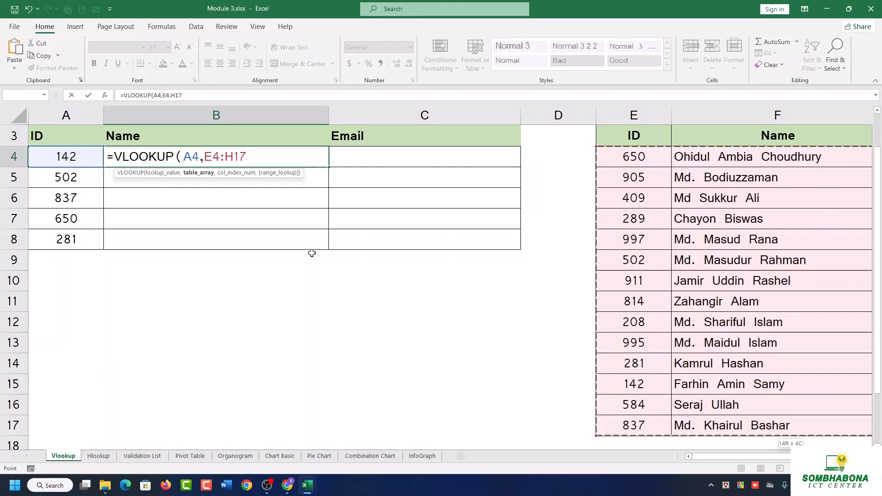
type(",")
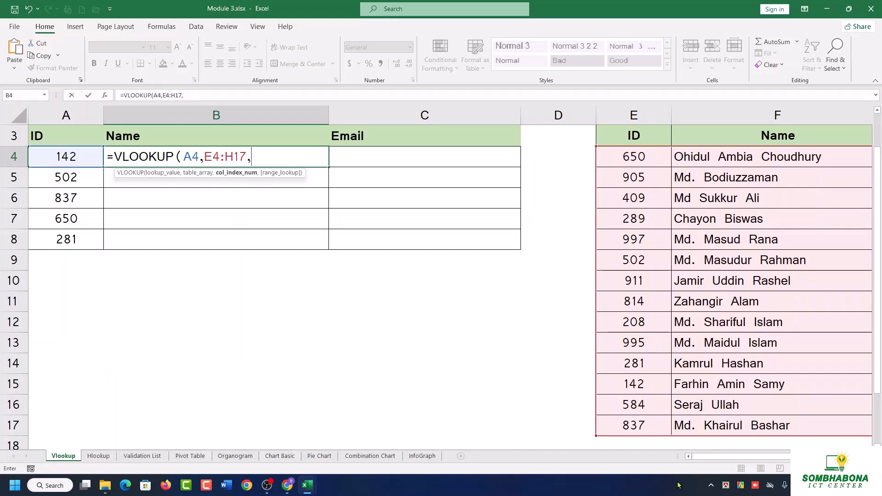
Check the Name column's position within the employee table and enter 2 as the formula's column index.
left_click_drag(699, 457, 743, 464)
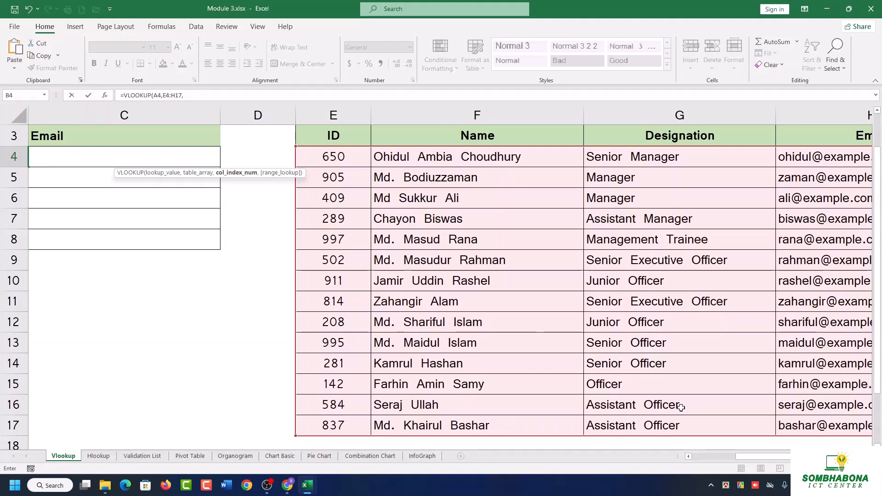
left_click_drag(763, 455, 774, 456)
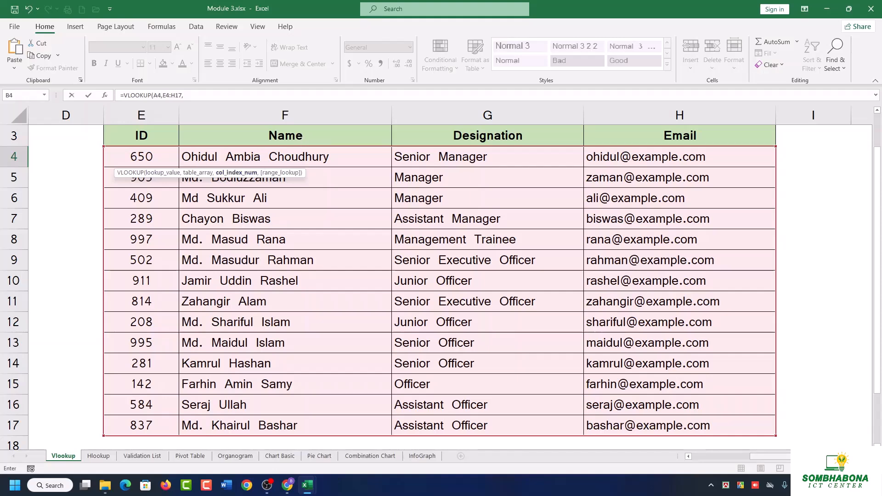
scroll(564, 405, "left", 3)
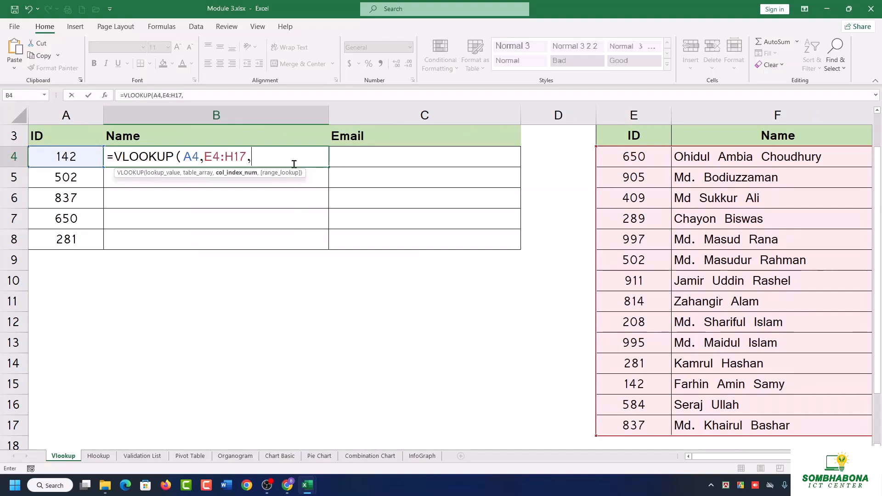
type("2,")
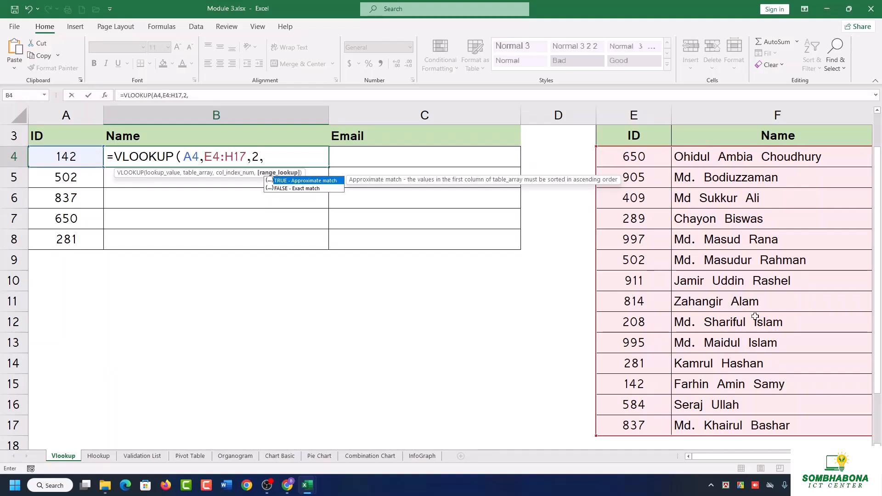
double_click(292, 189)
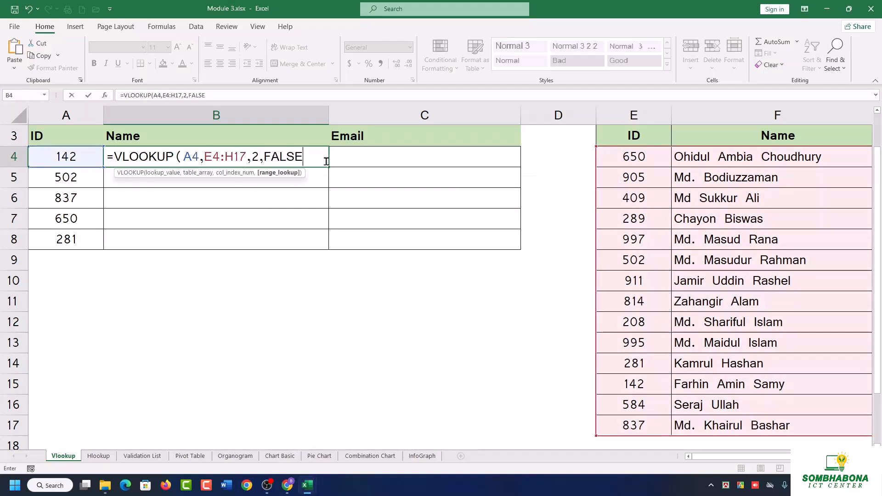
key("BackSpace")
key("BackSpace")
key("BackSpace")
key("BackSpace")
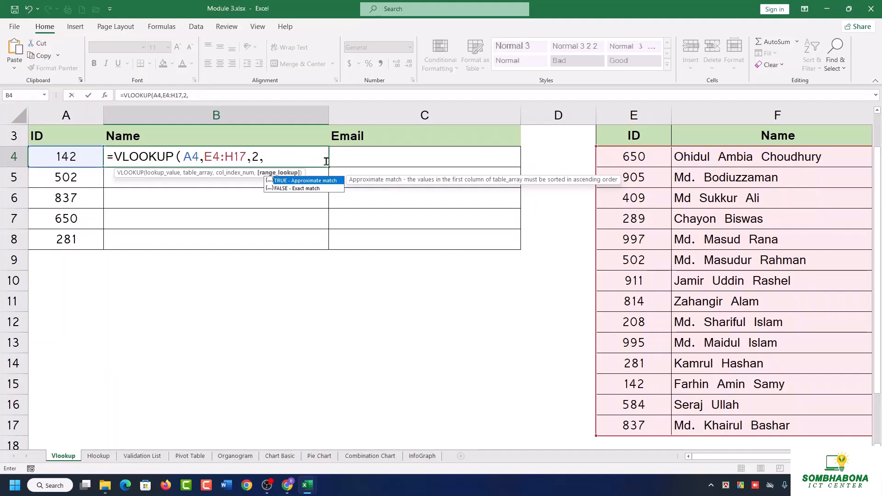
Set the range lookup argument to 0 for an exact match and complete the VLOOKUP formula in B4.
type("0")
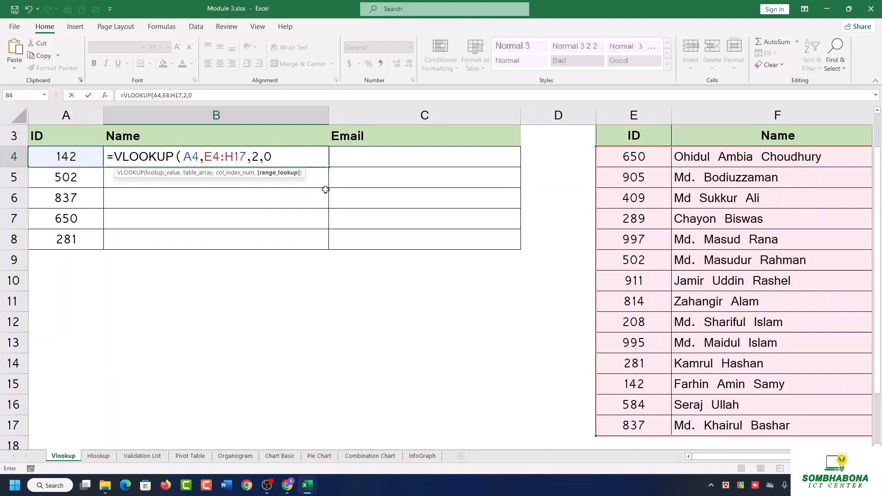
type(")")
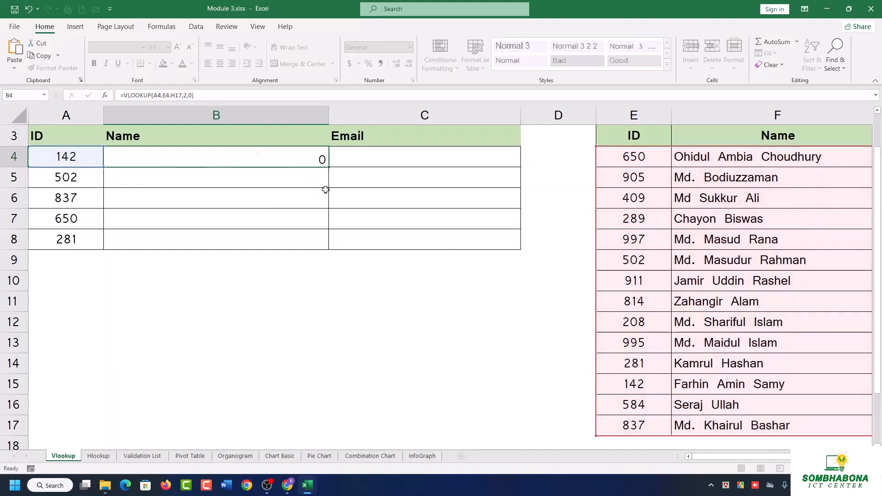
key("Return")
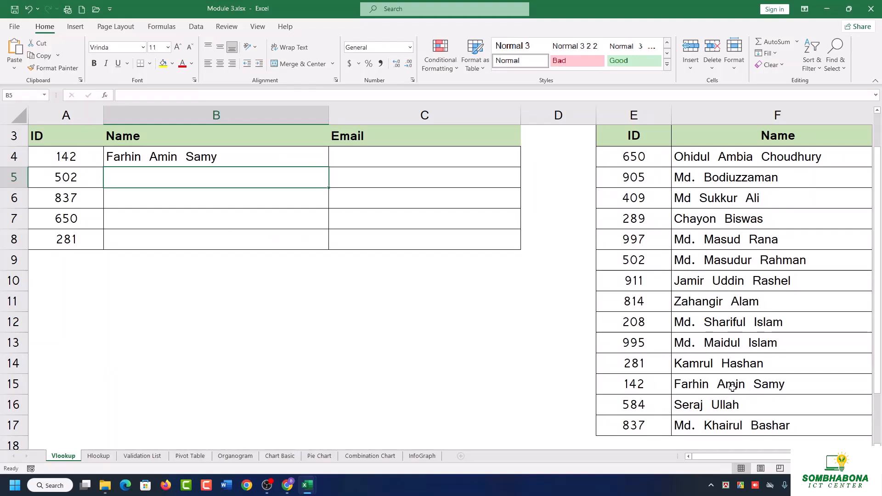
Check the B4 result against the employee table and fill its formula down through B8.
left_click(792, 385)
left_click(233, 153)
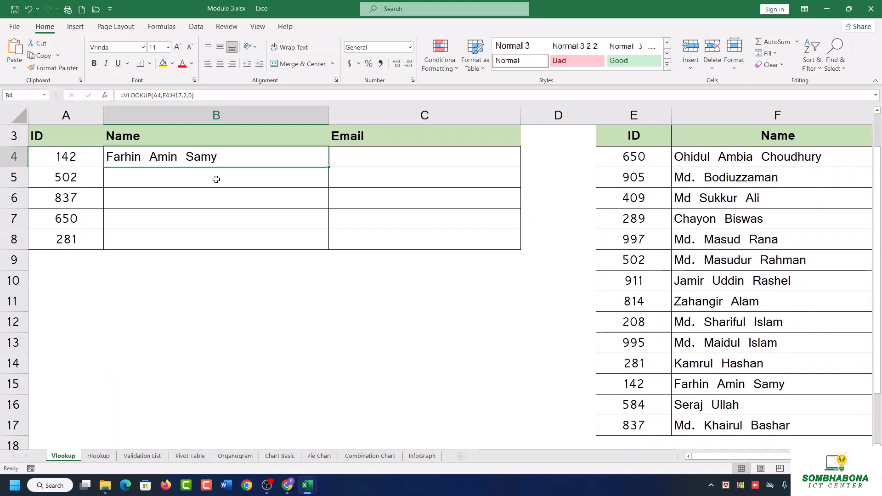
double_click(328, 166)
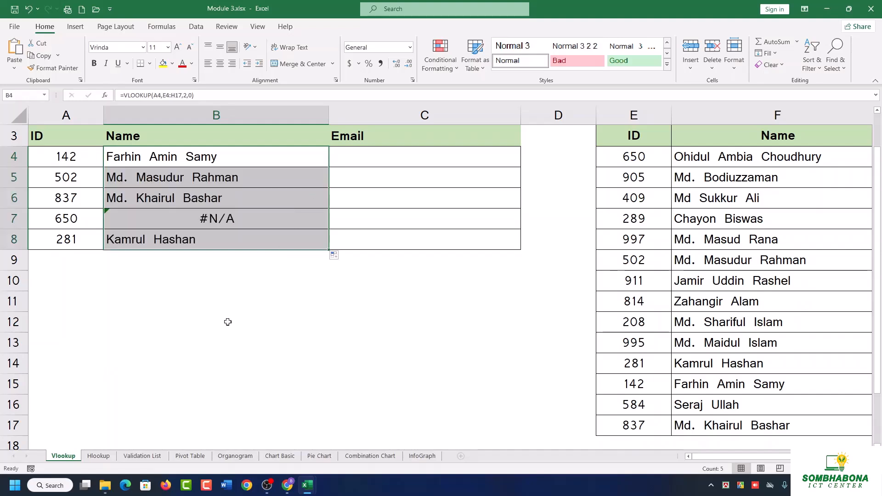
Inspect the VLOOKUP formula in B7 and compare its table range with the employee table, leaving the formula as it was.
left_click(182, 225)
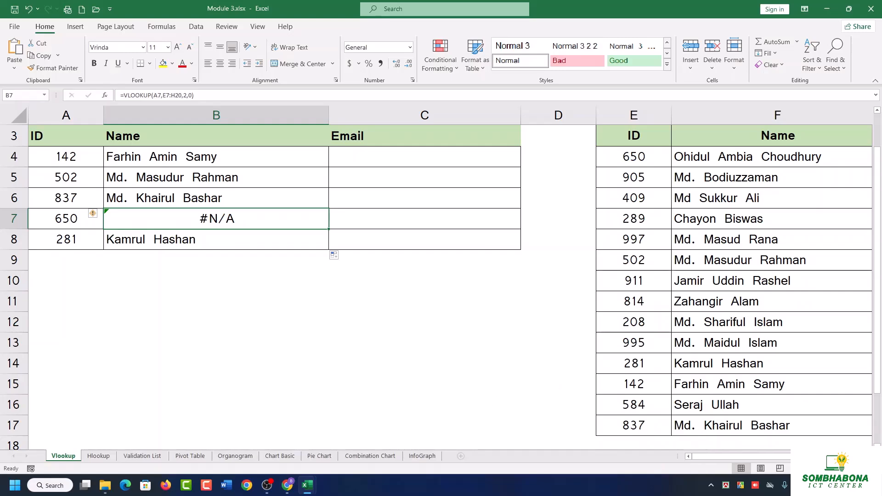
left_click_drag(830, 469, 825, 469)
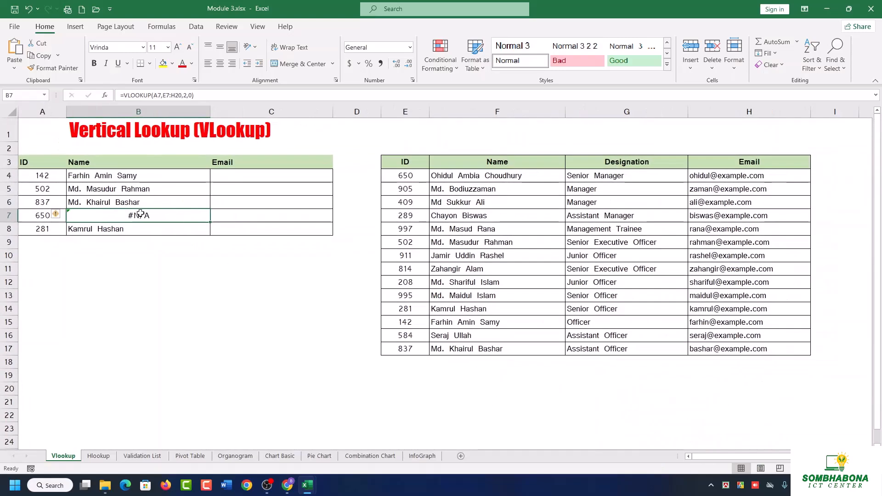
double_click(162, 215)
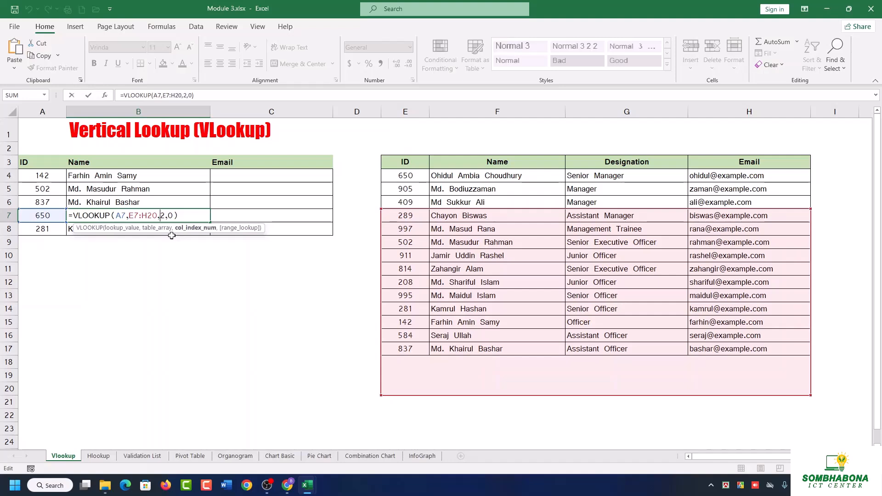
left_click(175, 176)
key("ctrl+z")
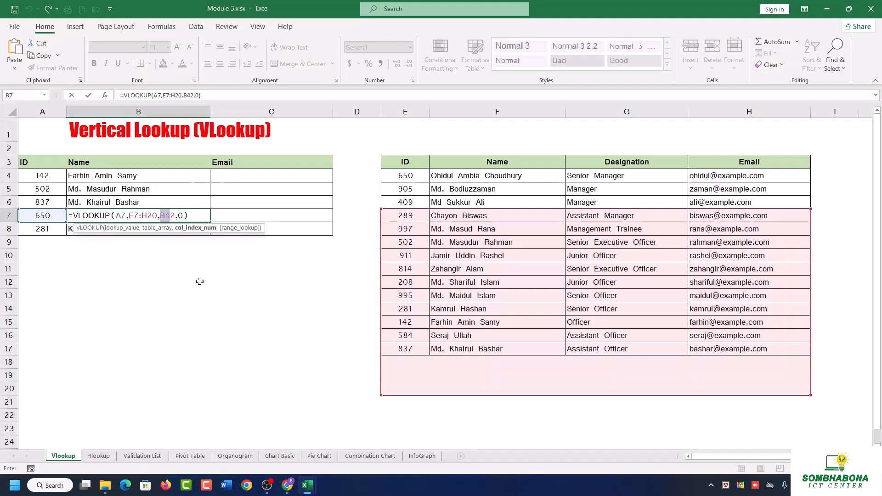
key("BackSpace")
key("Return")
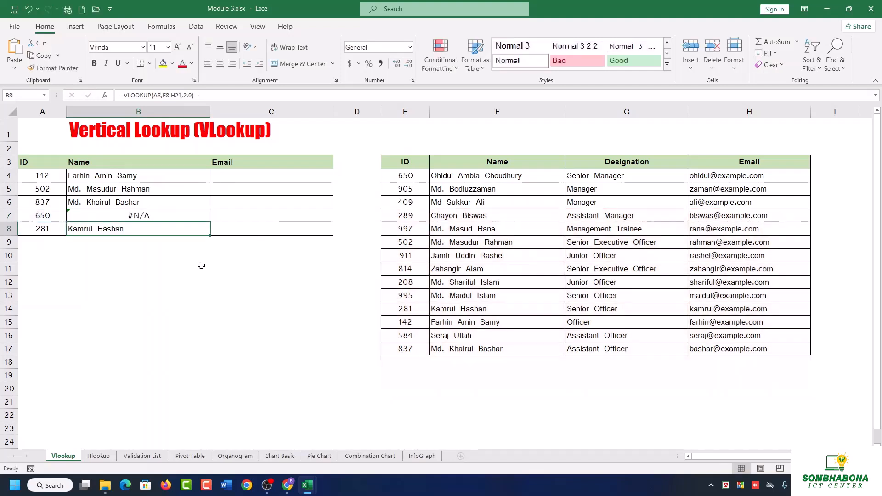
Remove the table range and all arguments after lookup value A4 from the VLOOKUP formula in B4.
double_click(161, 178)
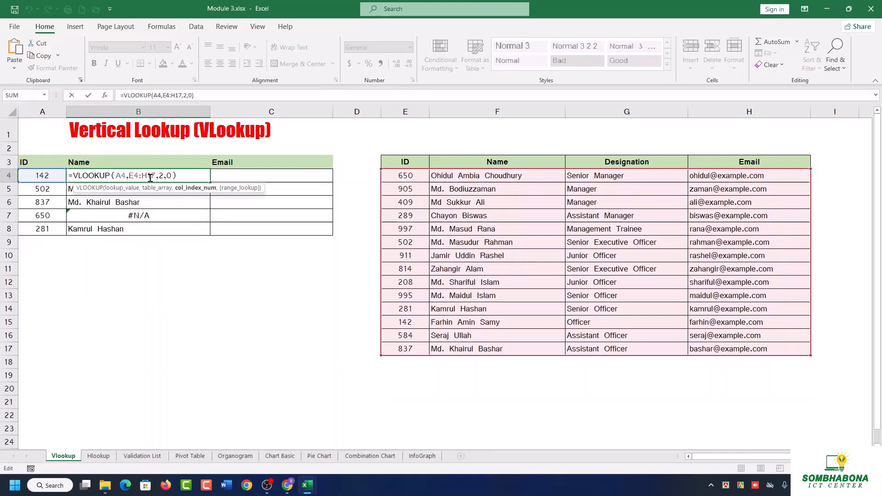
left_click(129, 175)
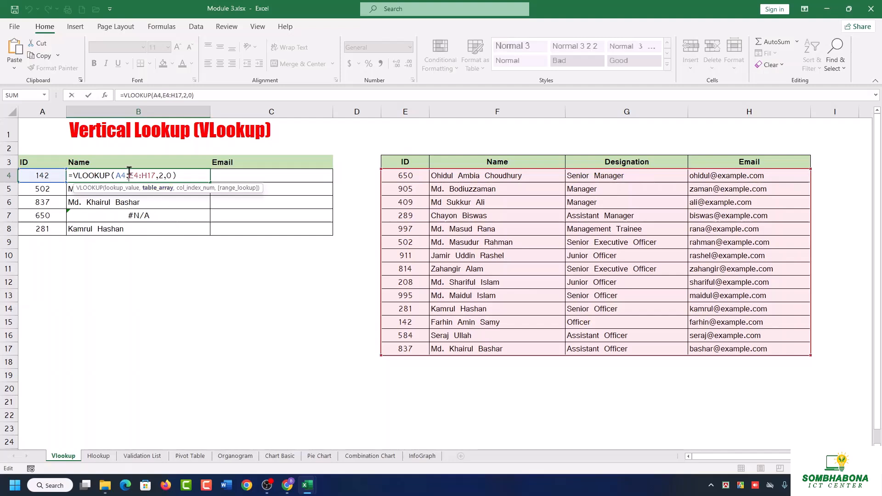
left_click_drag(128, 176, 178, 174)
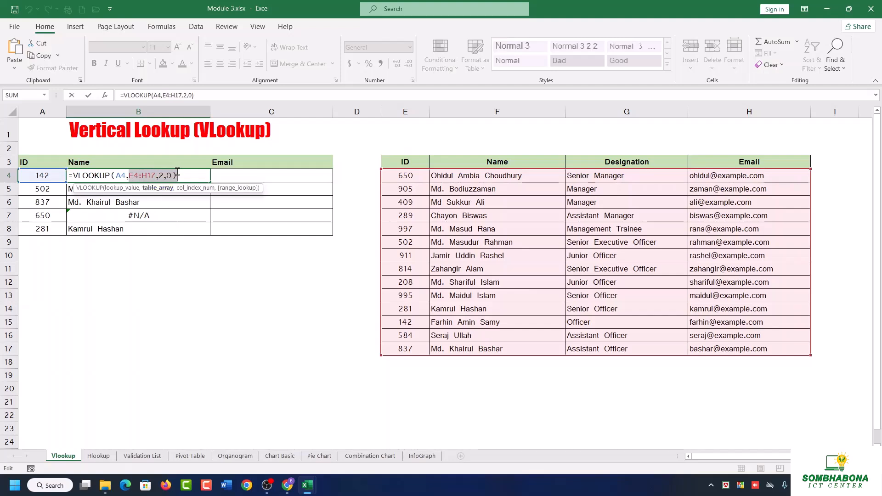
key("BackSpace")
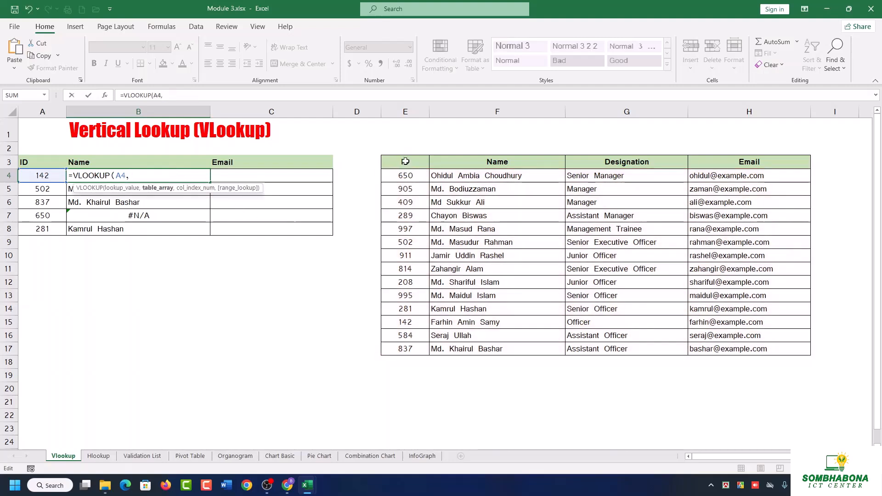
Try the employee table E3:H17 as an absolute table array in the B4 formula, and clear that range.
left_click_drag(405, 162, 735, 347)
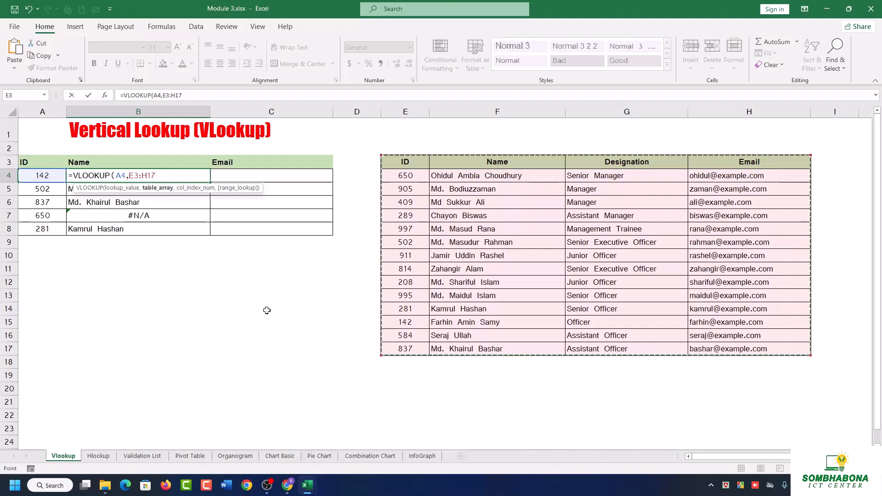
key("F4")
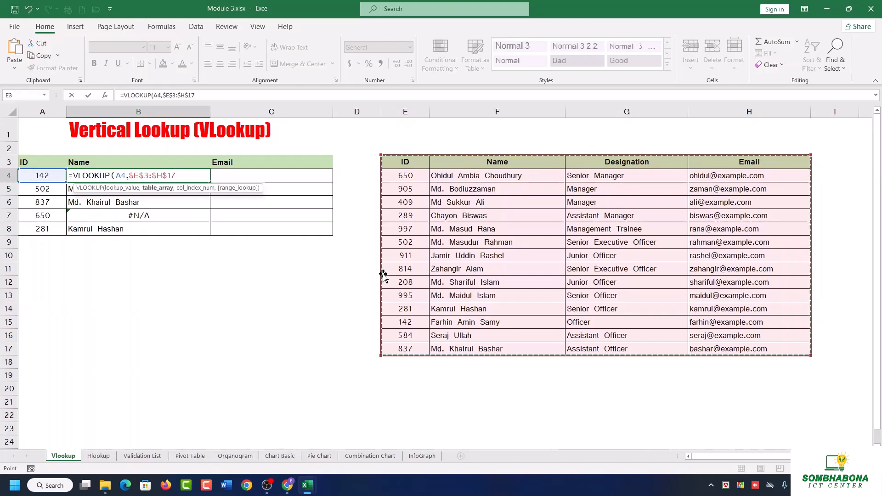
key("BackSpace")
key("BackSpace")
key("BackSpace")
key("BackSpace")
key("BackSpace")
key("BackSpace")
key("BackSpace")
key("BackSpace")
key("BackSpace")
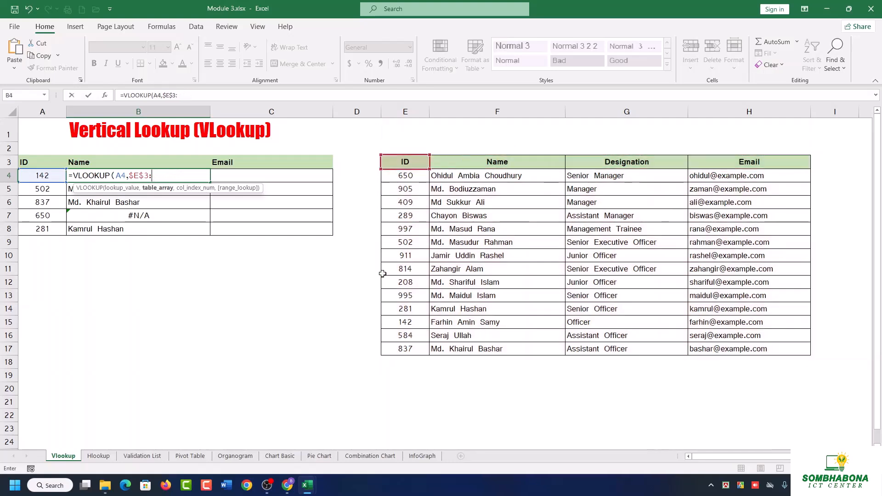
key("BackSpace")
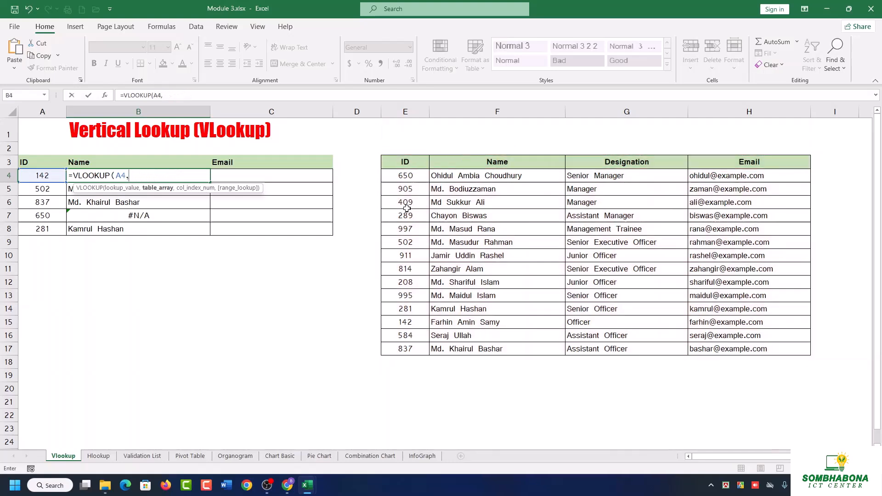
Reselect E3:H17 as the table array, try to make the finished reference absolute, and delete it from the formula.
left_click_drag(405, 161, 758, 346)
left_click(170, 172)
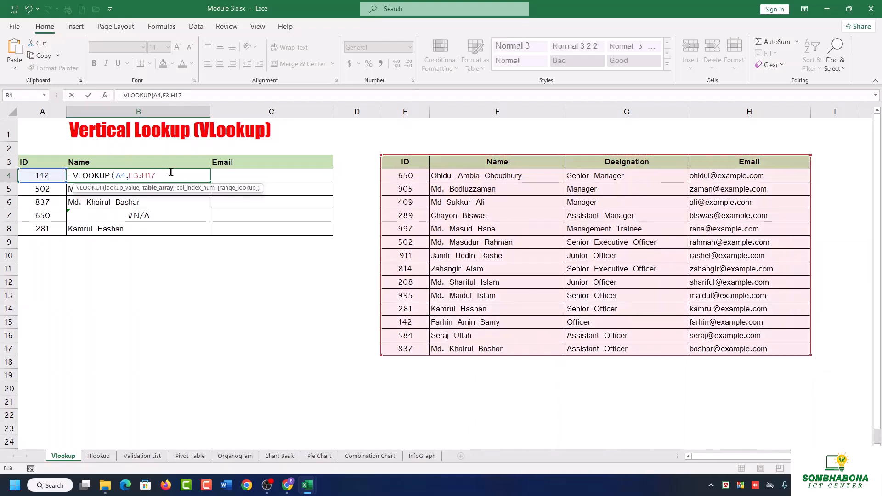
key("F4")
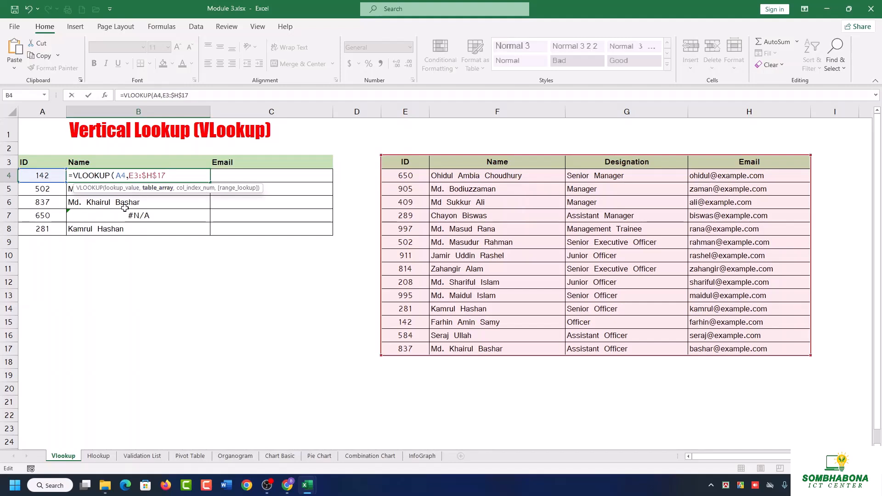
left_click_drag(129, 175, 167, 175)
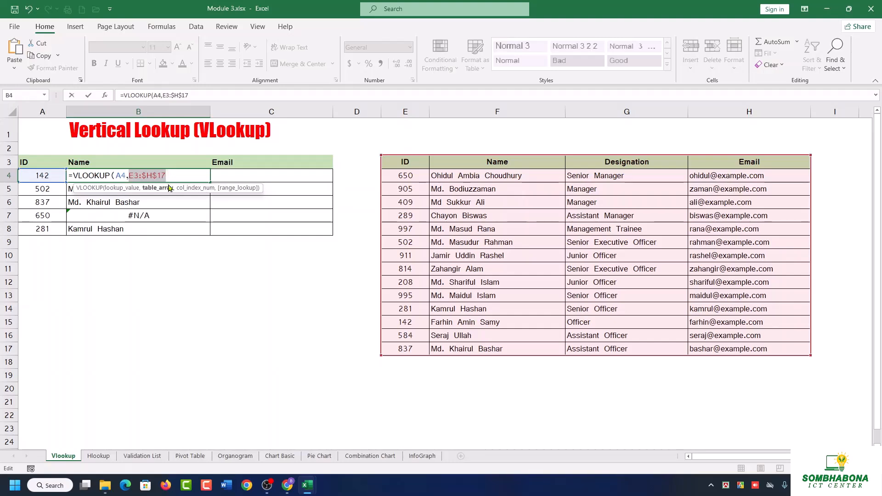
left_click(154, 174)
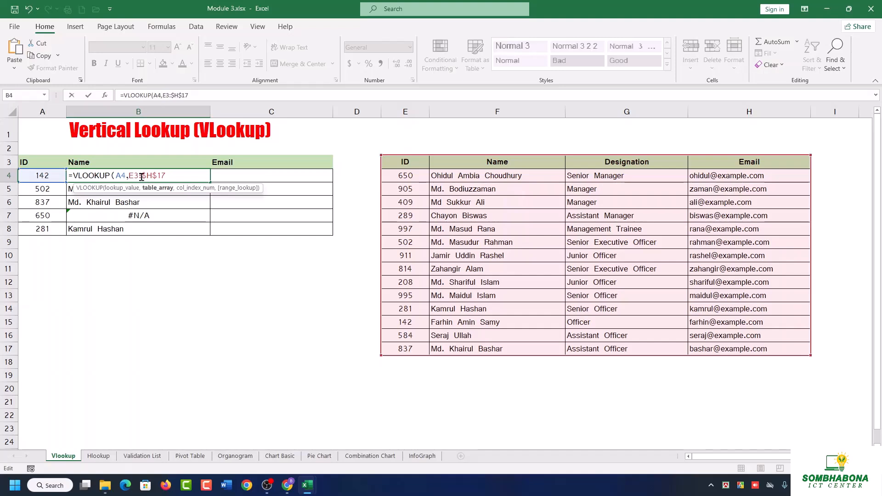
left_click_drag(168, 175, 134, 176)
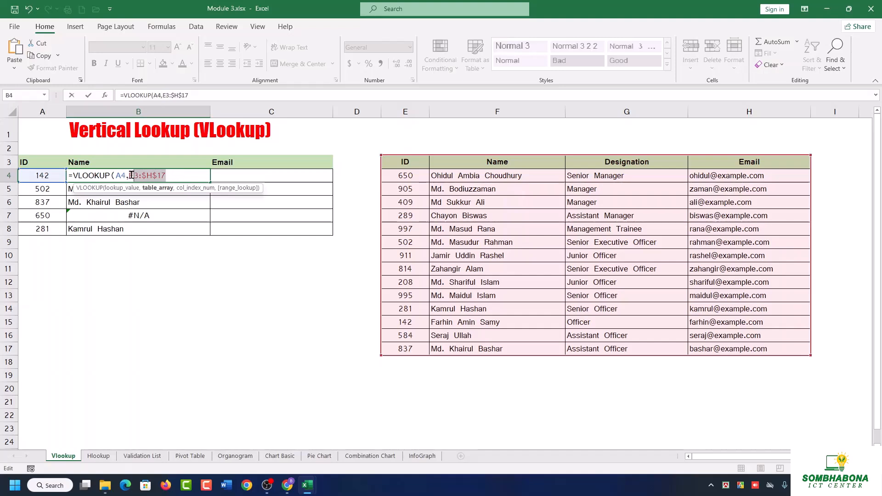
key("BackSpace")
key("BackSpace")
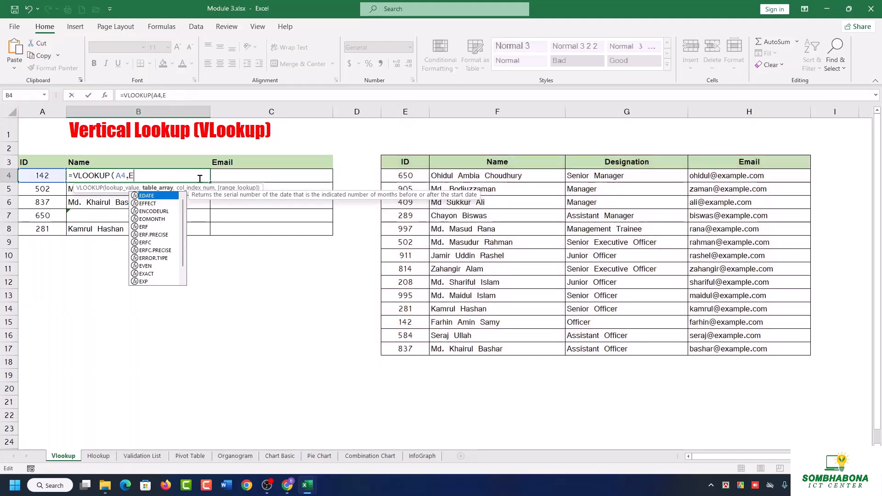
Complete the B4 VLOOKUP with absolute table array $E$3:$H$17, column index 2 and range lookup 0.
left_click_drag(394, 165, 728, 349)
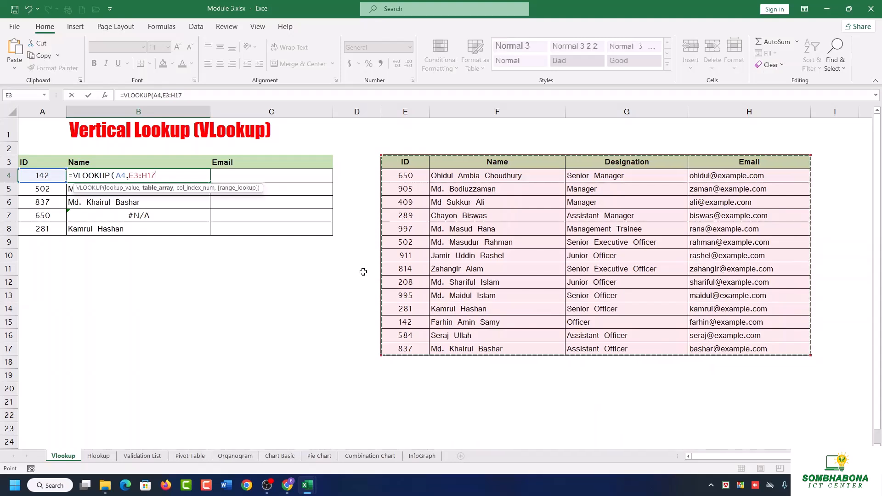
key("F4")
type(",")
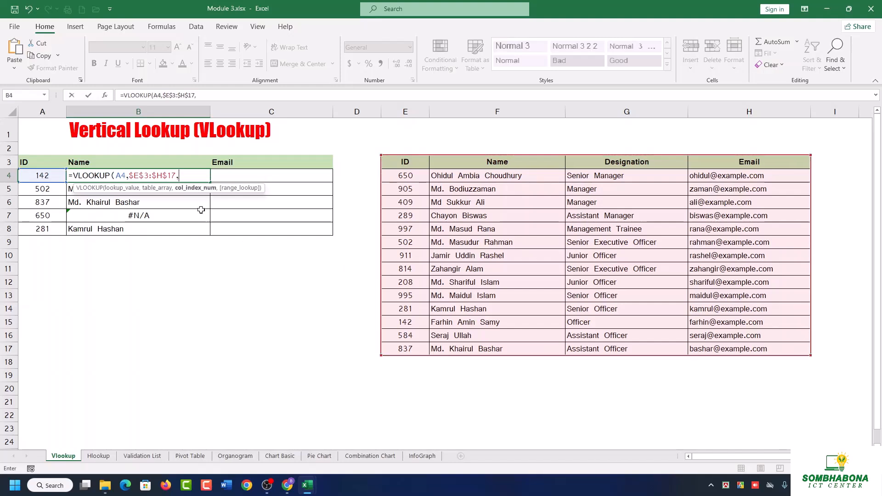
type("2")
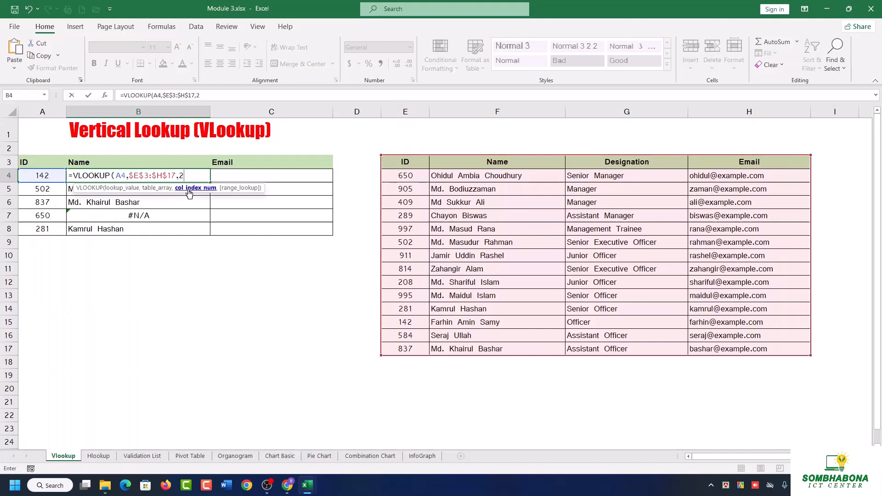
type(",")
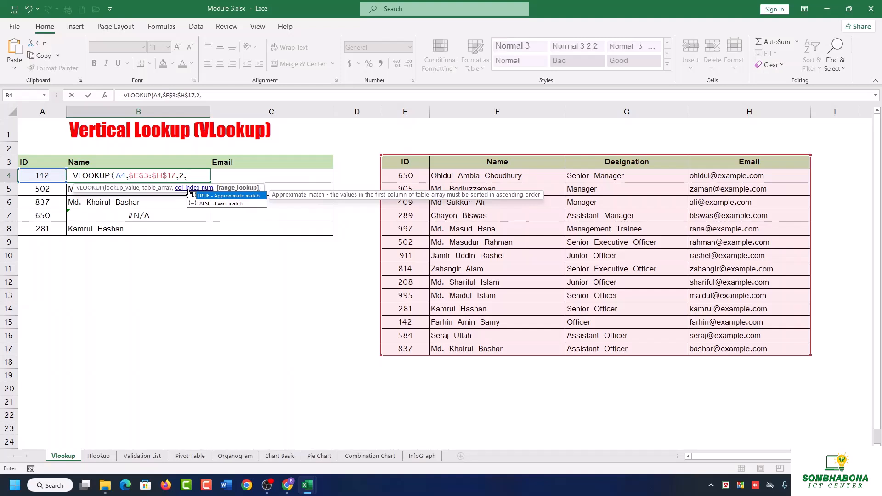
type("0")
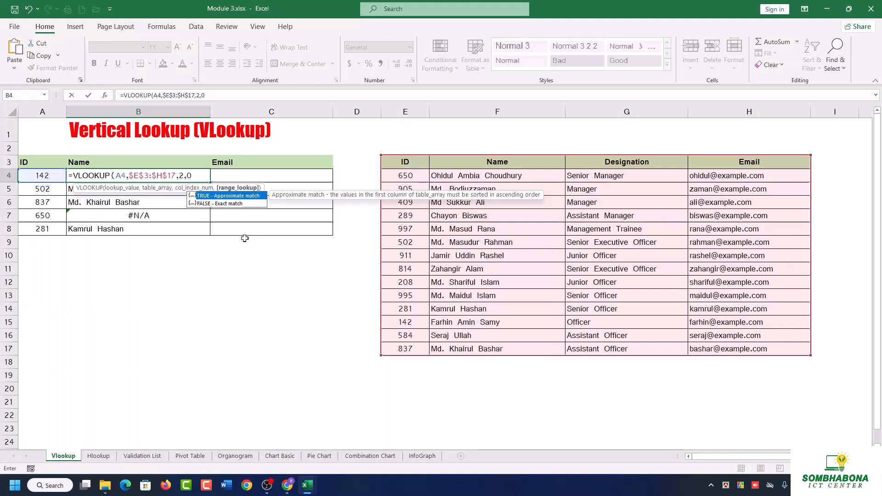
type(")")
key("ctrl+Return")
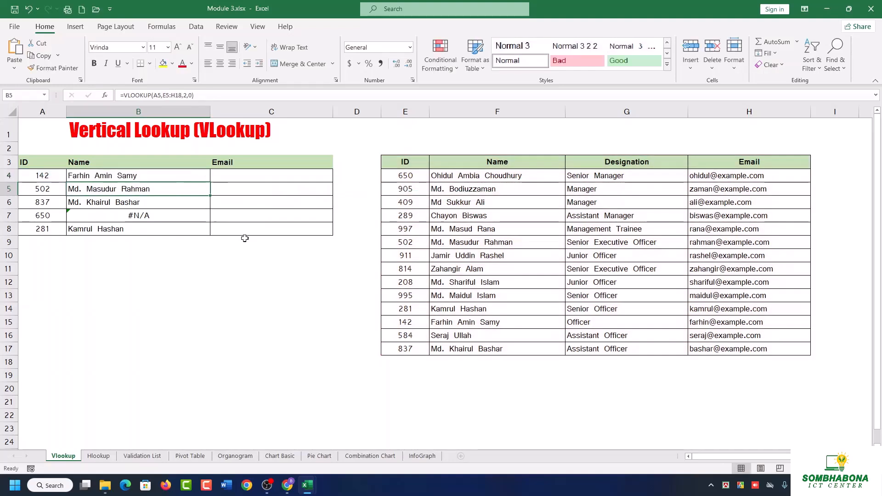
Fill the B4 formula down through B8 and inspect the table references in B7 and B8.
double_click(210, 182)
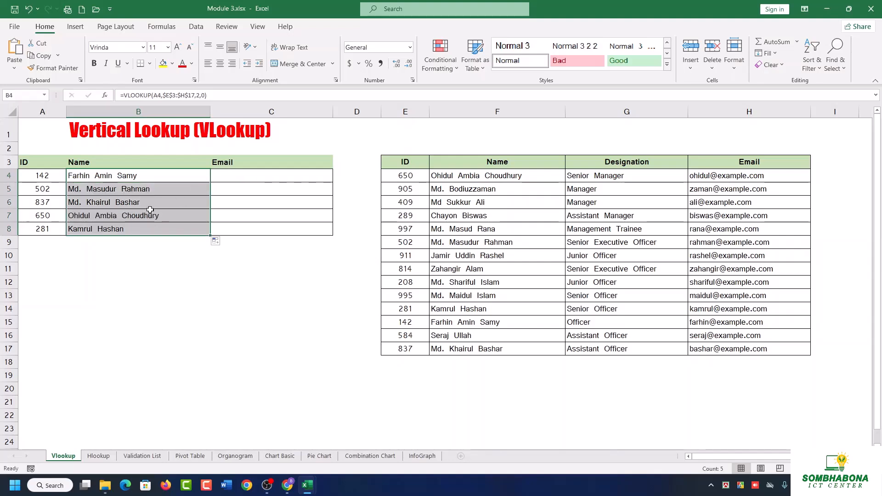
left_click(89, 215)
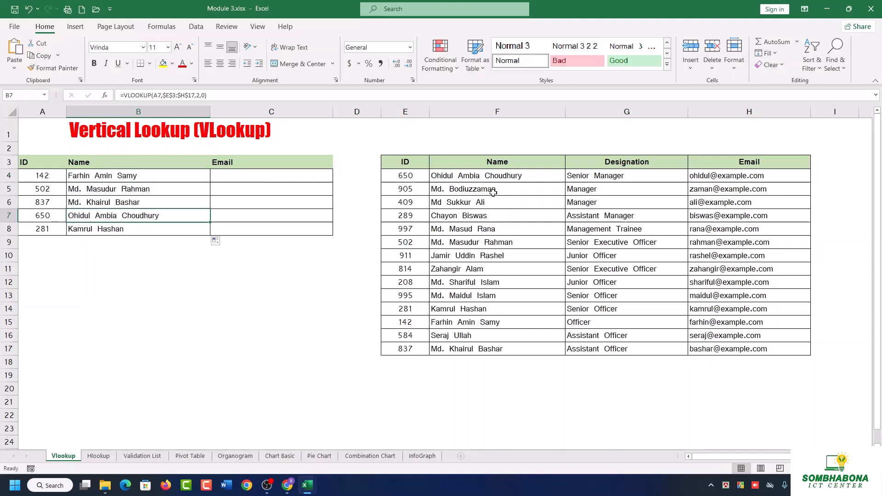
double_click(184, 212)
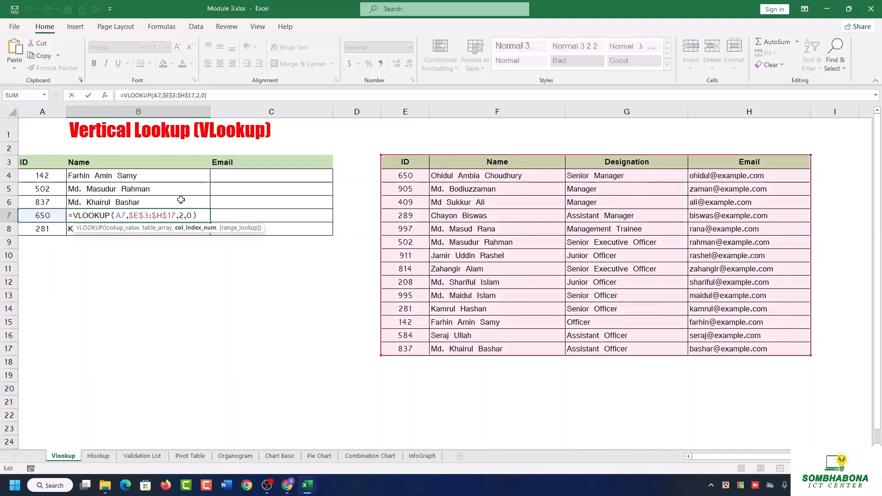
key("Return")
double_click(118, 226)
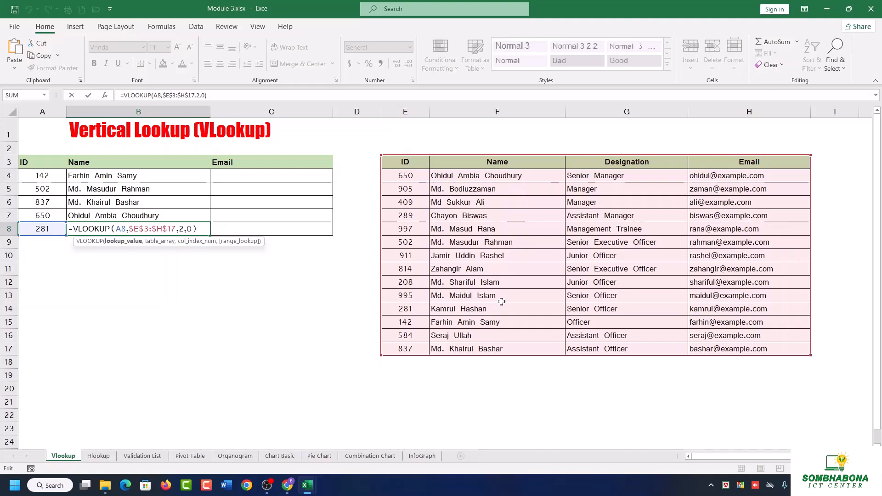
left_click(98, 456)
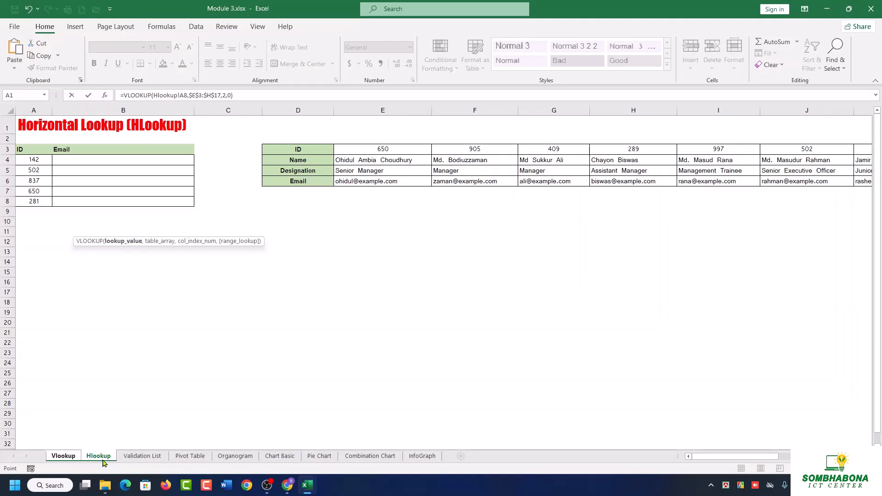
left_click(138, 160)
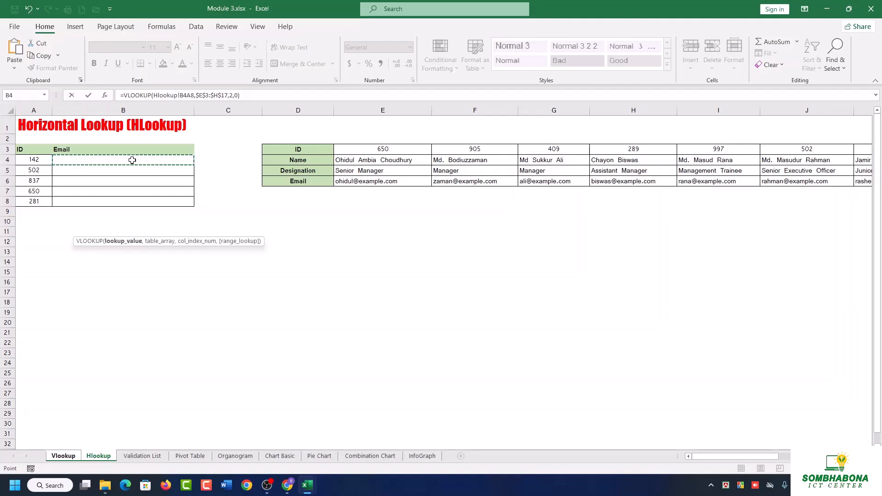
key("BackSpace")
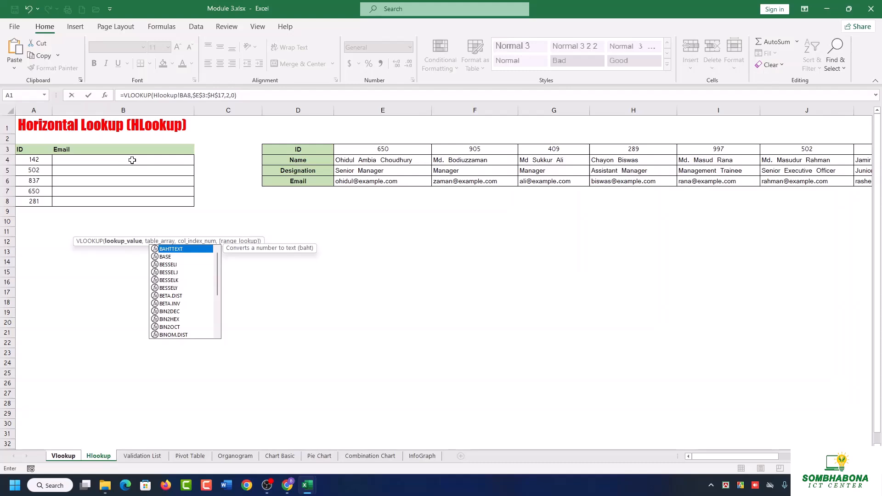
key("BackSpace")
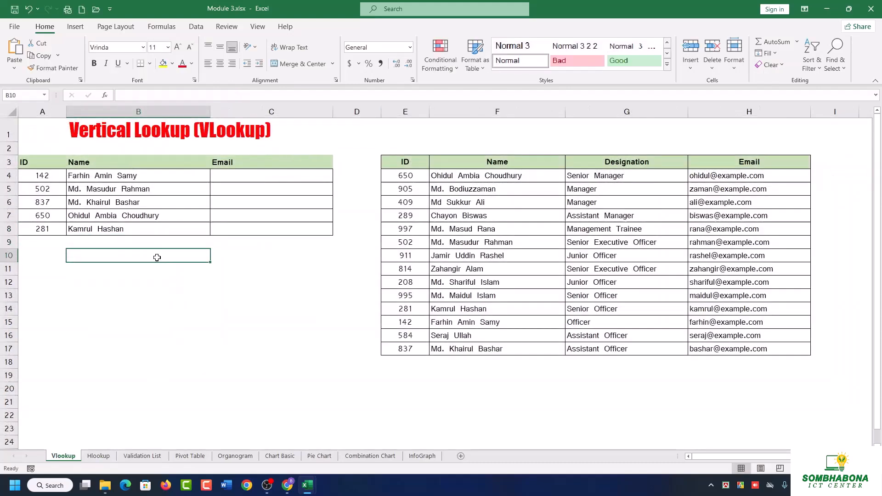
left_click(134, 178)
left_click(131, 282)
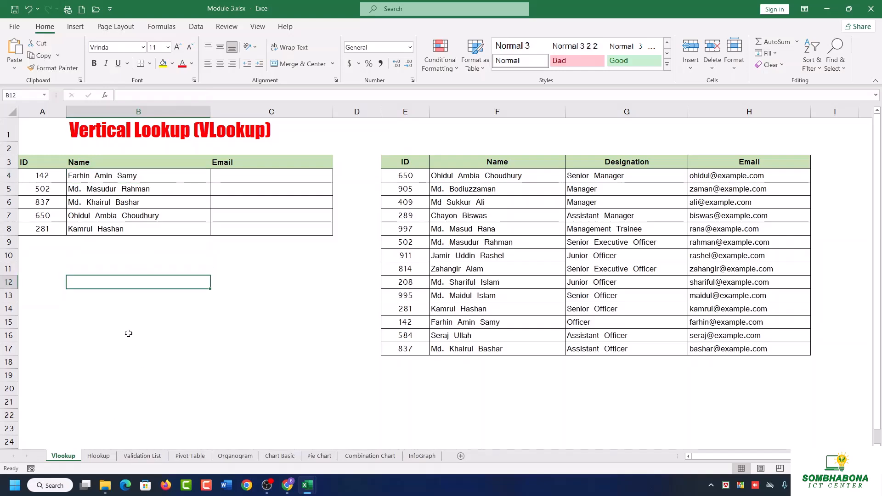
Start an HLOOKUP formula in cell B4 of the Hlookup sheet's Email column.
left_click(102, 459)
left_click(110, 162)
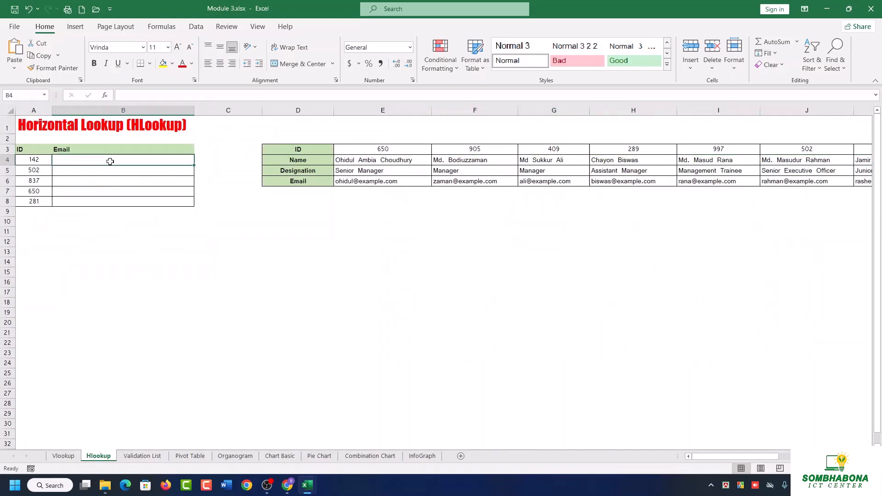
type("=")
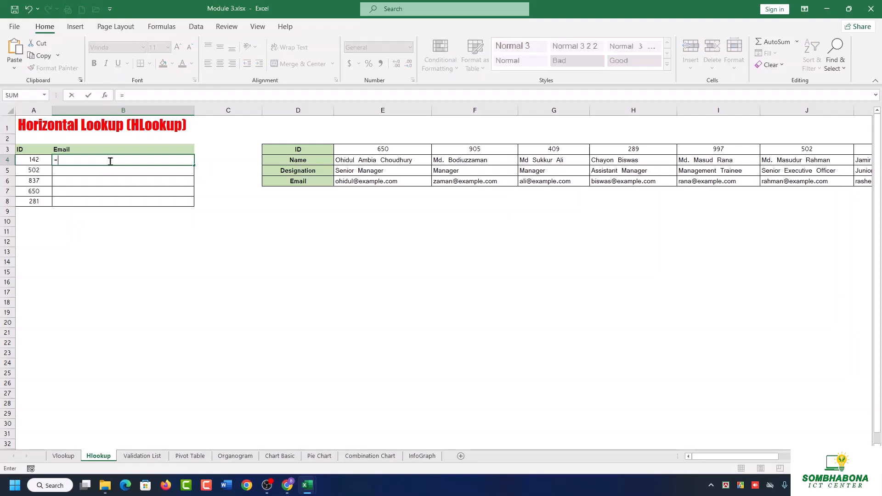
type("h")
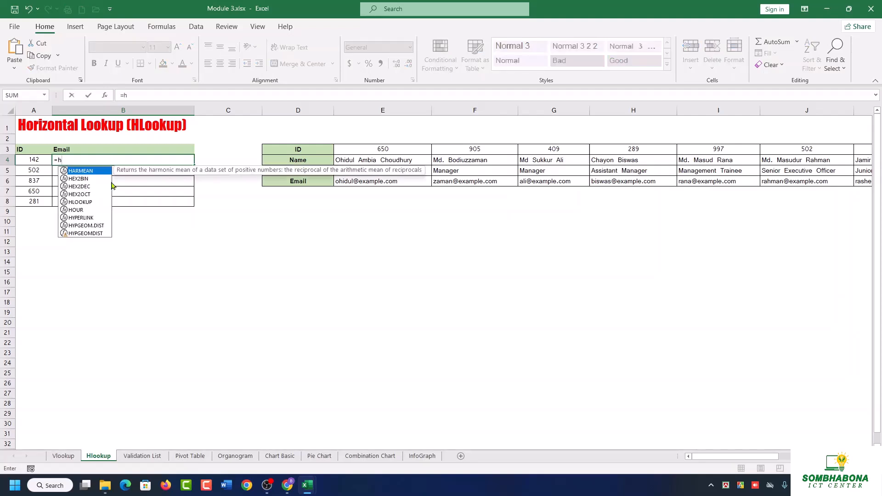
type("l")
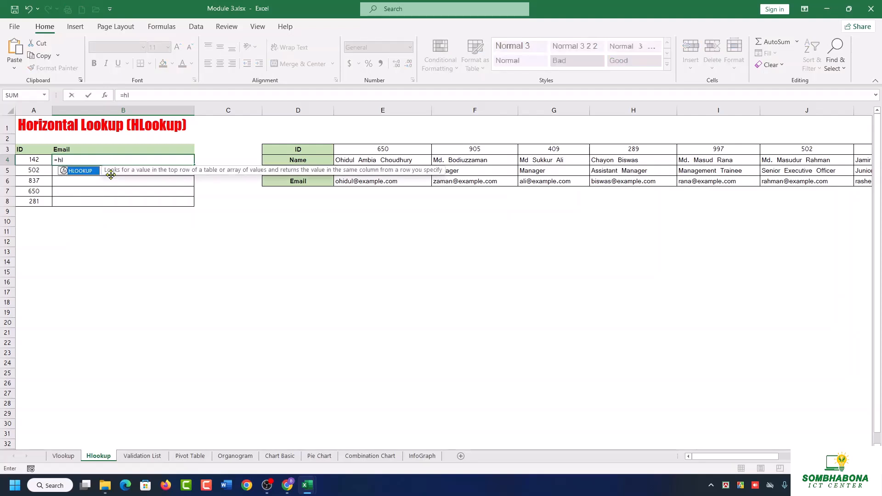
key("Tab")
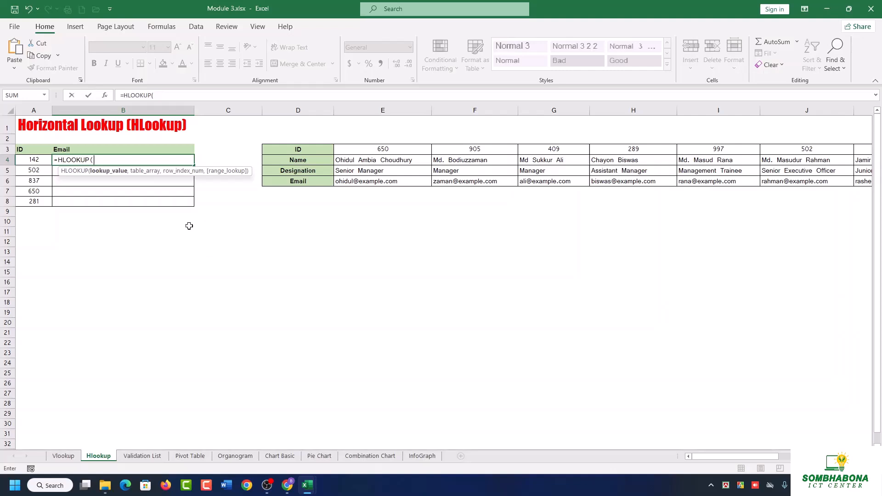
Discard the unfinished HLOOKUP formula in cell B4 of the Hlookup sheet.
key("BackSpace")
key("BackSpace")
key("BackSpace")
key("BackSpace")
key("BackSpace")
key("Escape")
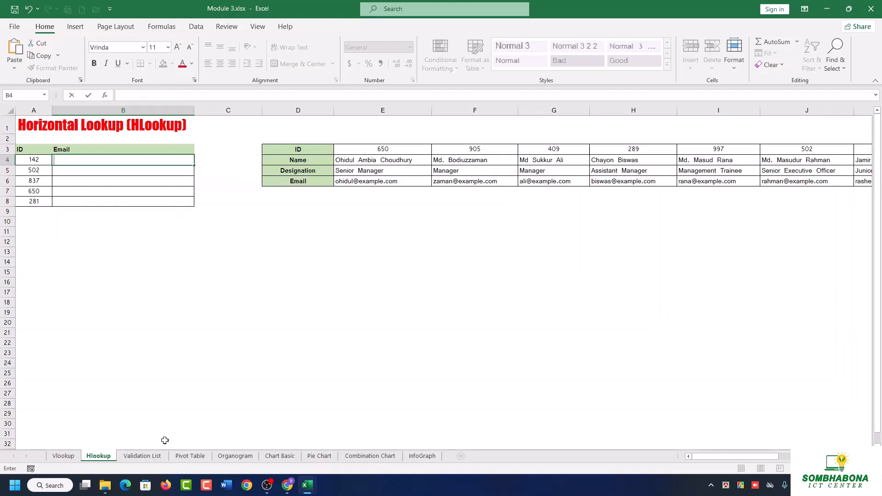
Clear the VLOOKUP results from the Name cells B4:B8 on the Vlookup sheet.
left_click(63, 456)
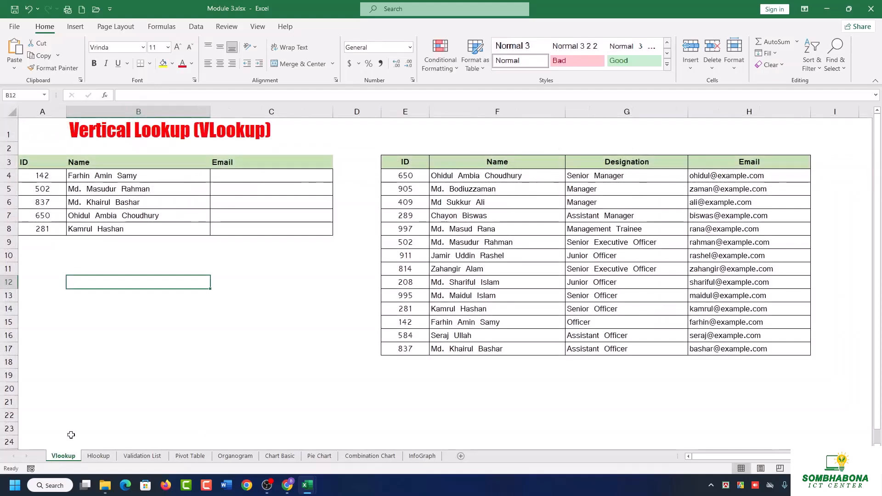
left_click(258, 175)
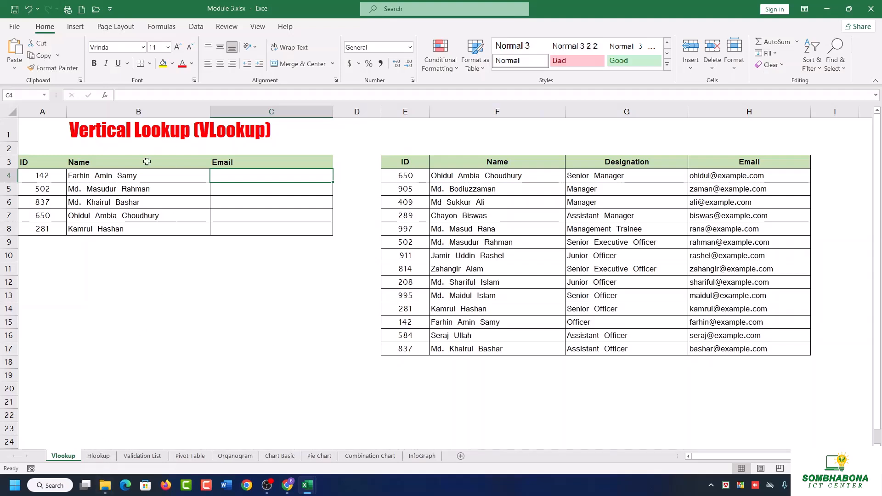
left_click_drag(138, 174, 138, 231)
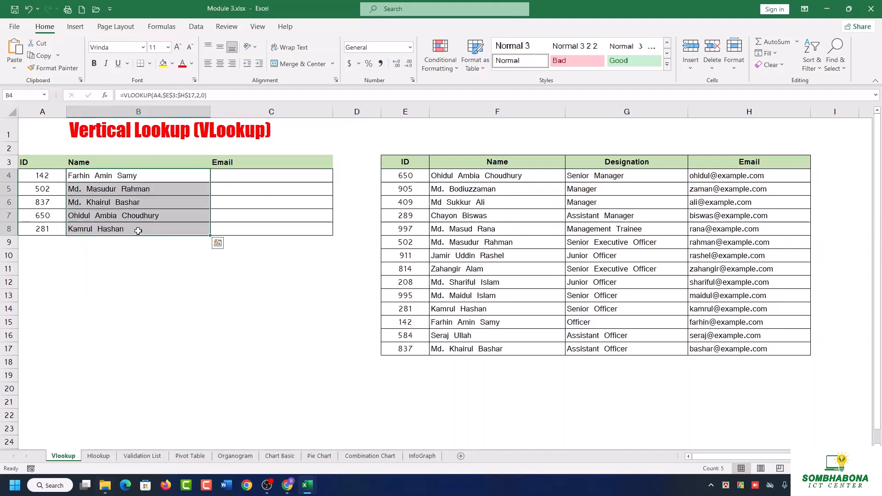
key("BackSpace")
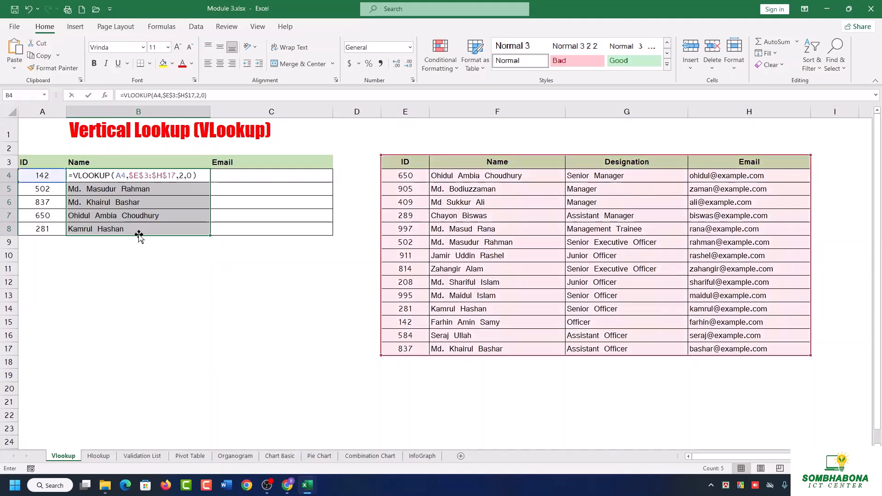
left_click(156, 265)
left_click_drag(120, 173, 117, 225)
key("Delete")
left_click(201, 322)
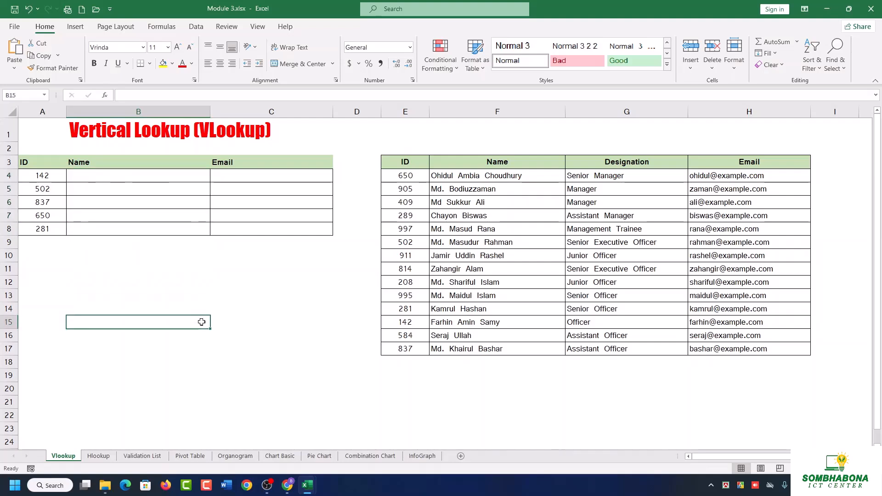
left_click(224, 229)
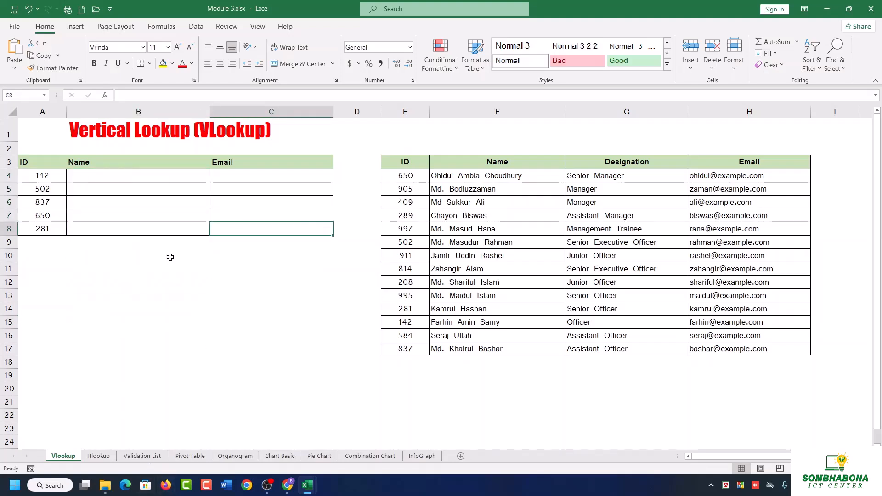
Open the Validation List sheet of the workbook.
left_click(146, 457)
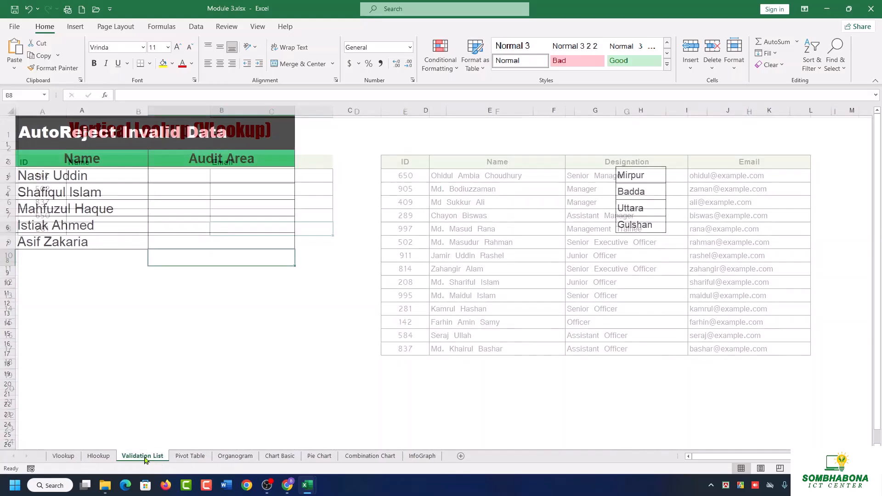
left_click(360, 384)
left_click(280, 327)
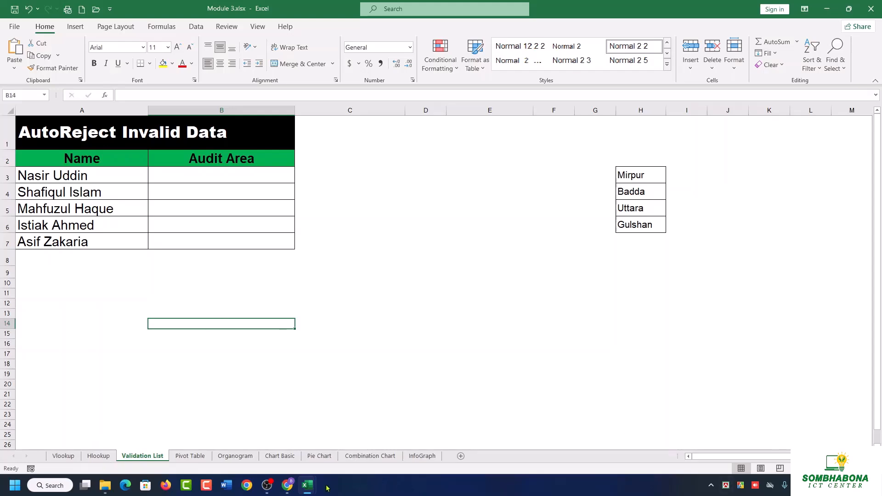
left_click(268, 485)
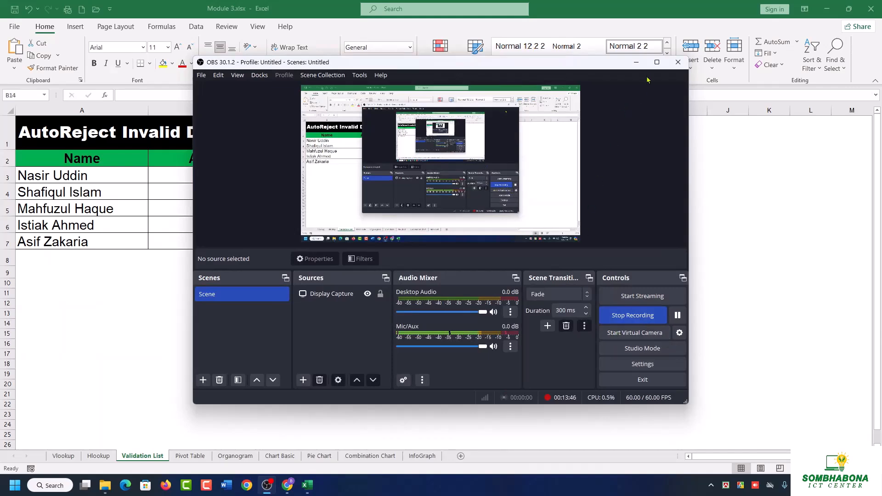
left_click(635, 62)
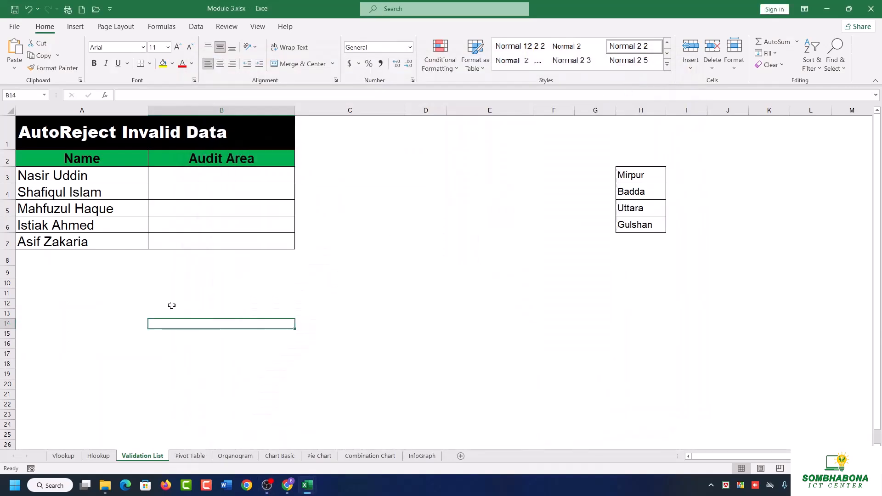
left_click(176, 177)
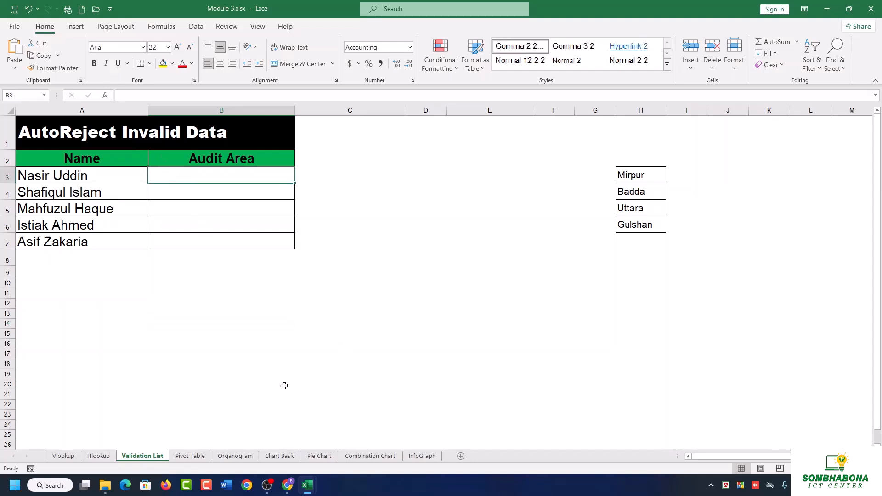
Switch to Chrome with the first listed profile, go to Google Sheets and open the spreadsheet Mark Sheet Basic Course Batch-24.
mouse_move(286, 485)
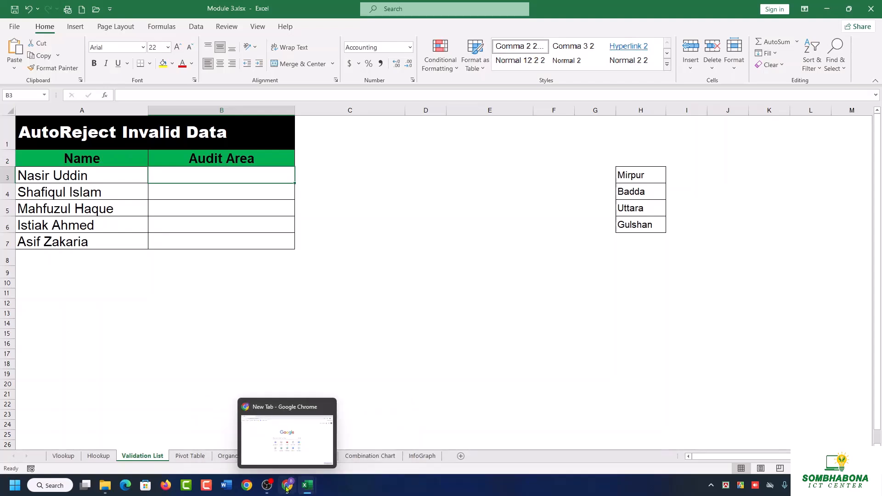
left_click(246, 485)
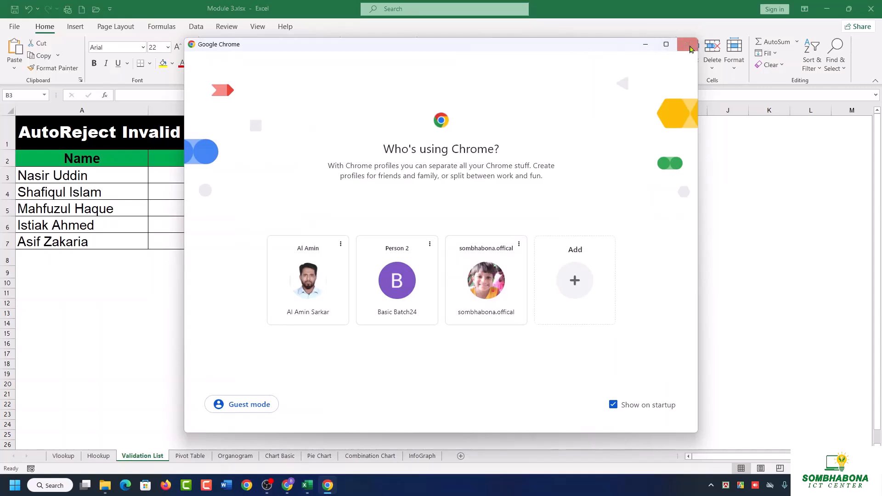
left_click(307, 296)
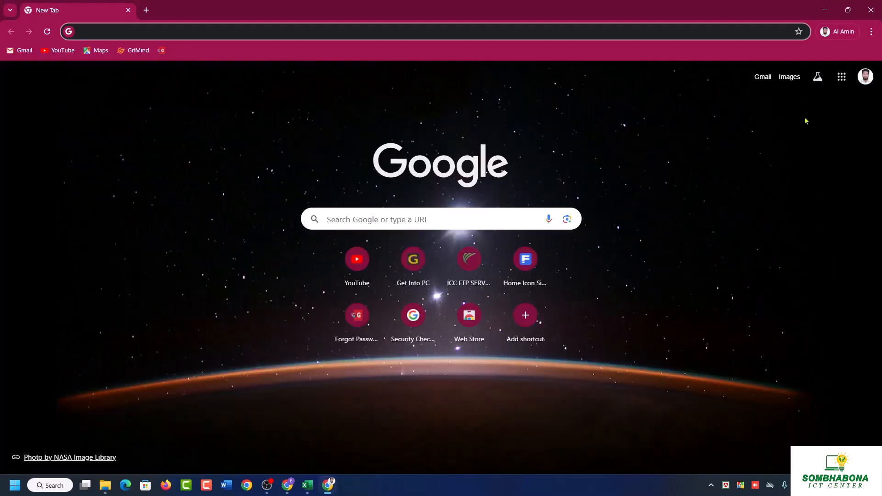
left_click(841, 76)
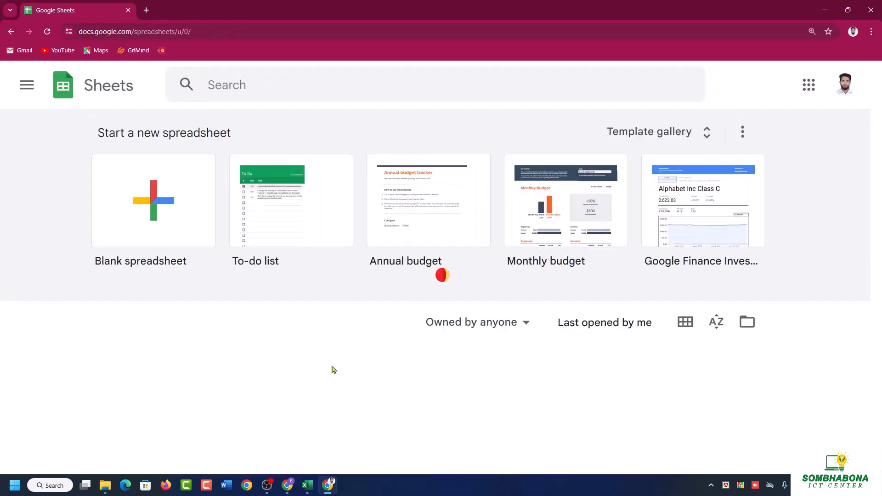
scroll(333, 368, "down", 1)
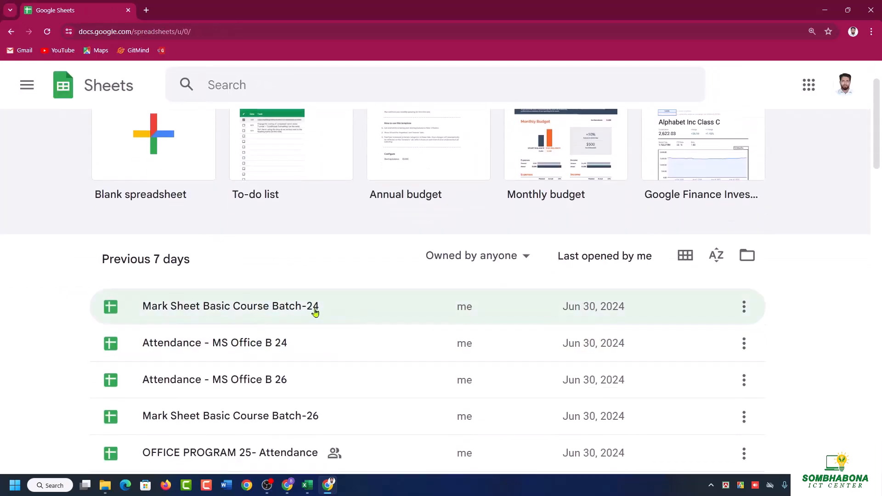
left_click(315, 313)
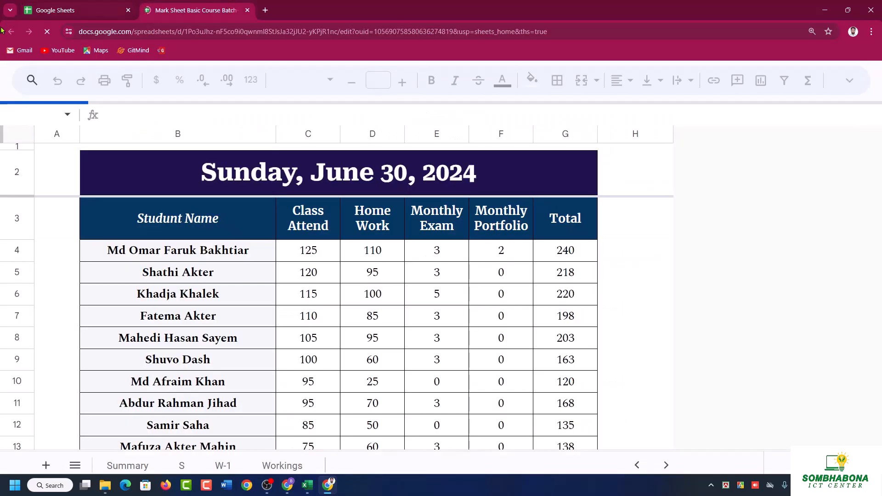
Examine the name list on the W-1 sheet and the dropdown cells for students, attendance and homework on the Workings sheet.
left_click(236, 460)
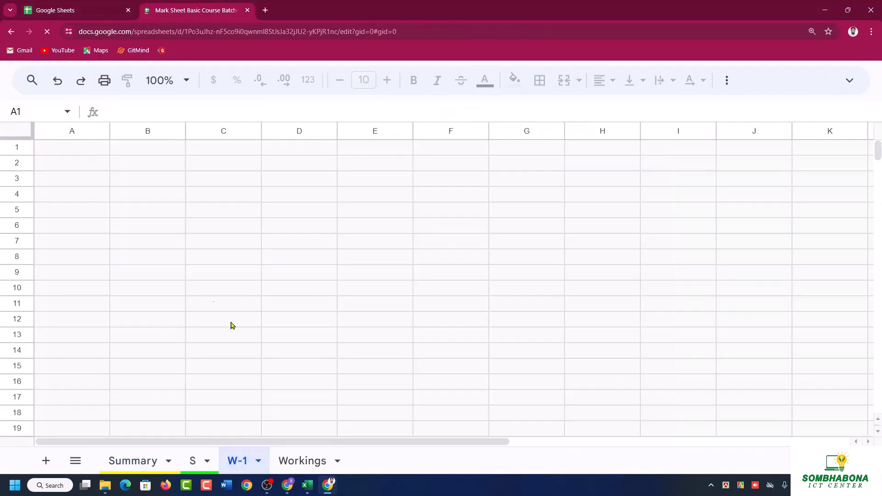
left_click(287, 461)
scroll(482, 373, "down", 20)
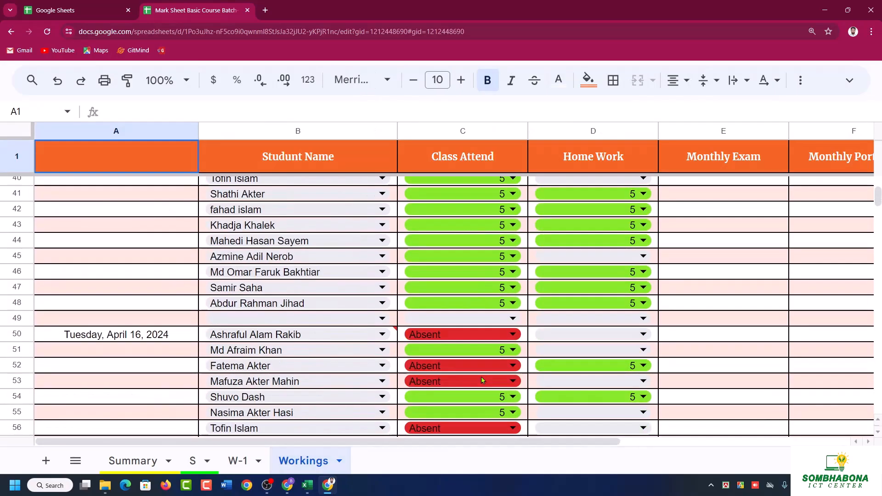
scroll(482, 374, "down", 20)
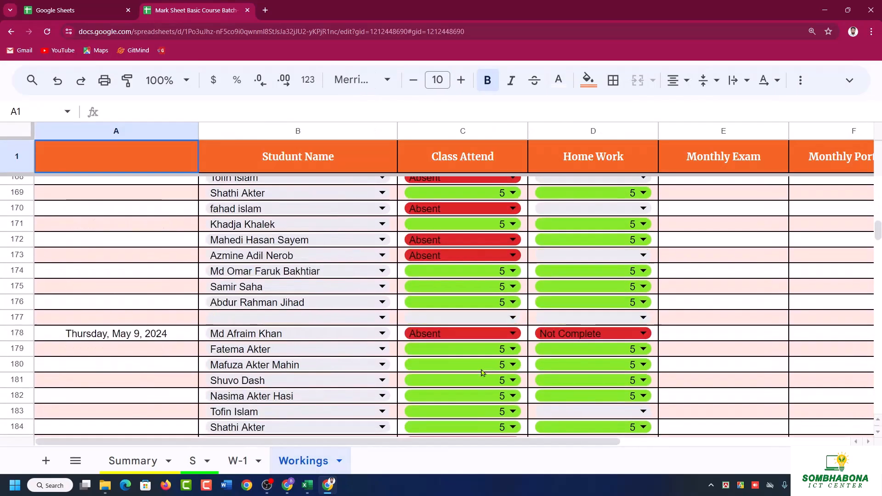
scroll(483, 373, "down", 20)
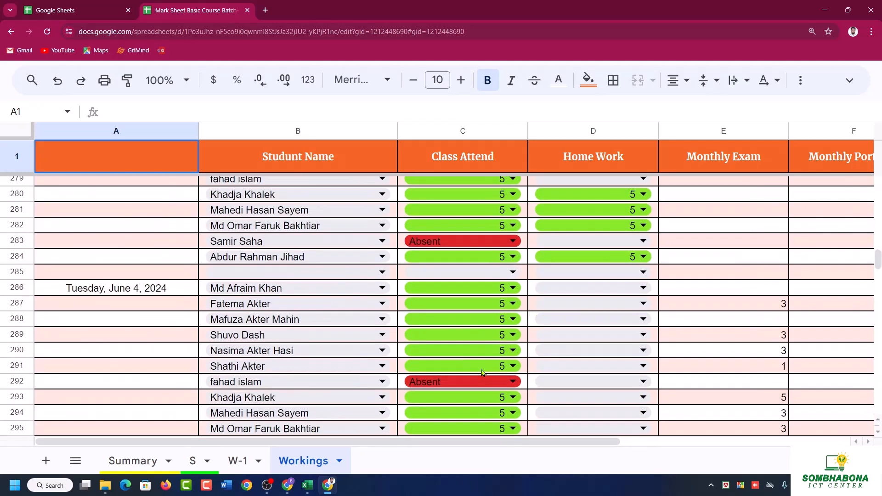
scroll(482, 374, "down", 20)
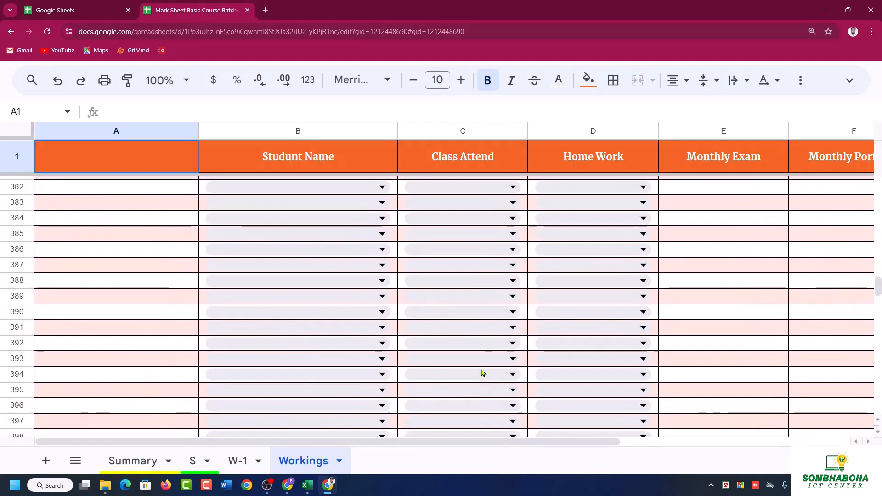
scroll(482, 373, "up", 8)
scroll(482, 373, "down", 3)
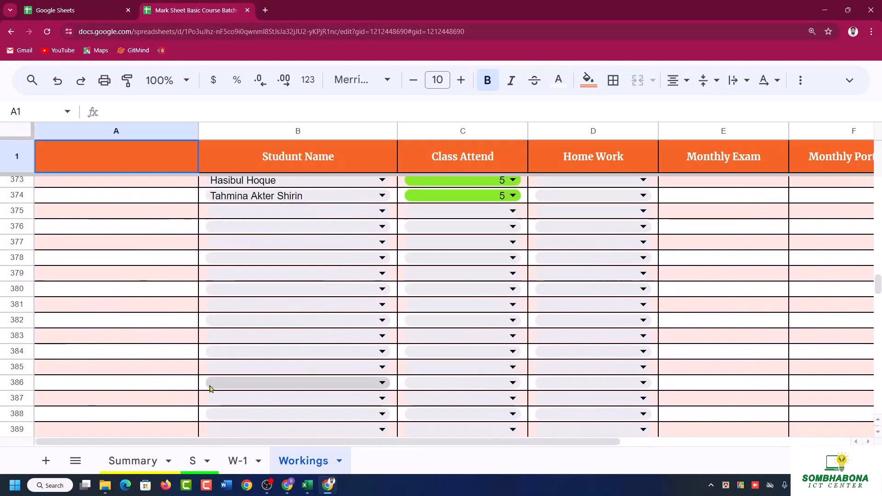
Pick a different student name from the dropdown list in each of the cells B382 through B385 on the Workings sheet.
left_click(251, 324)
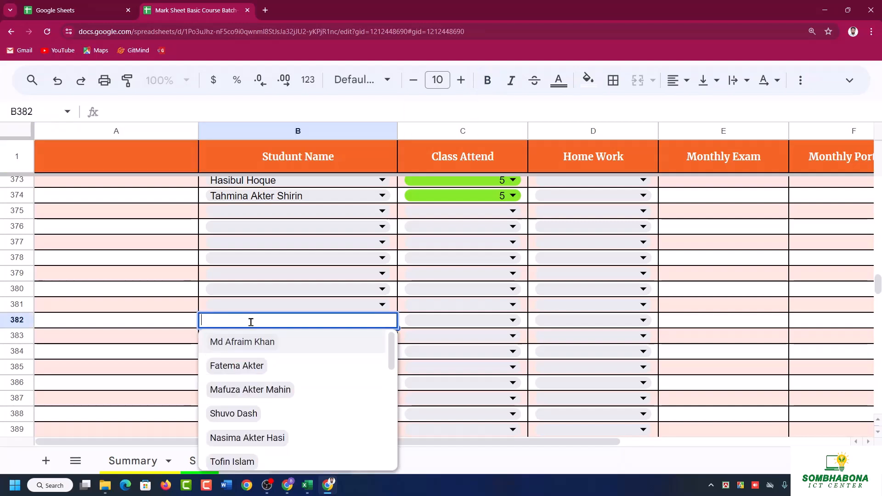
scroll(257, 419, "down", 2)
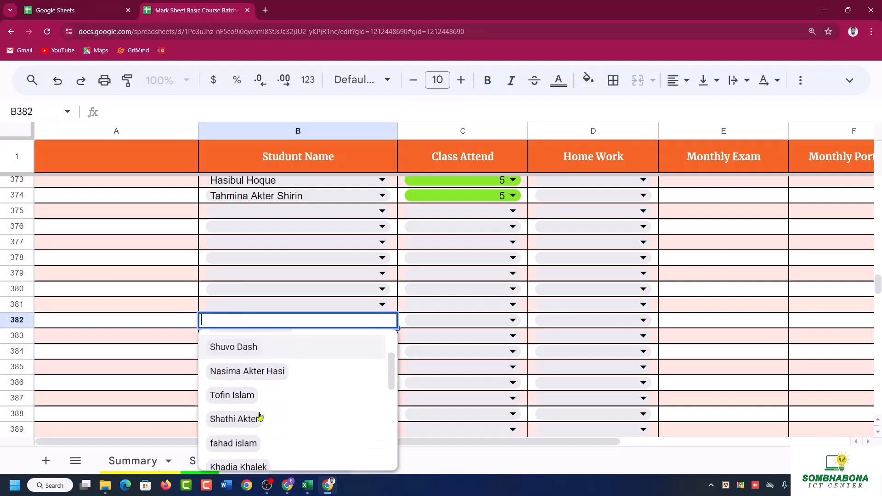
scroll(260, 407, "down", 2)
left_click(271, 354)
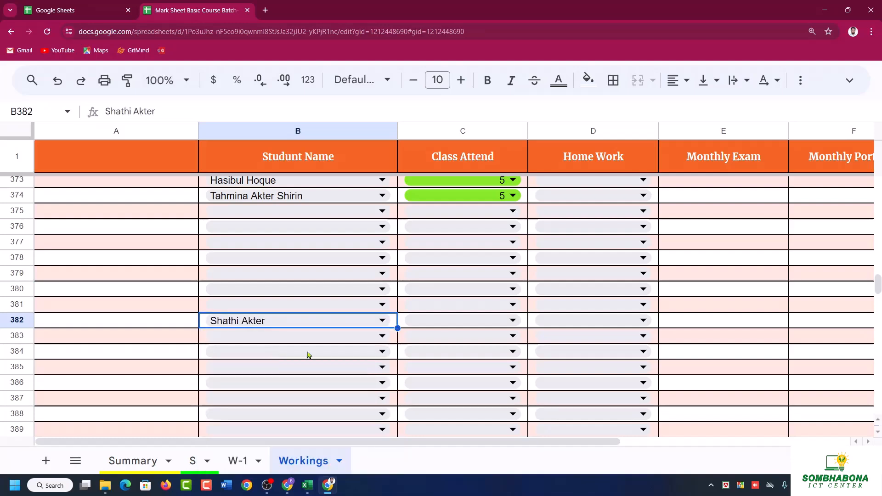
left_click(308, 336)
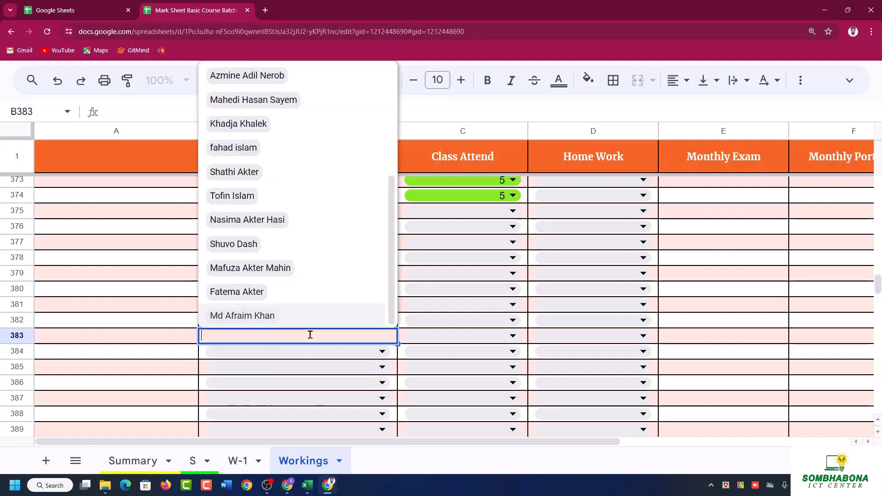
left_click(264, 317)
left_click(263, 351)
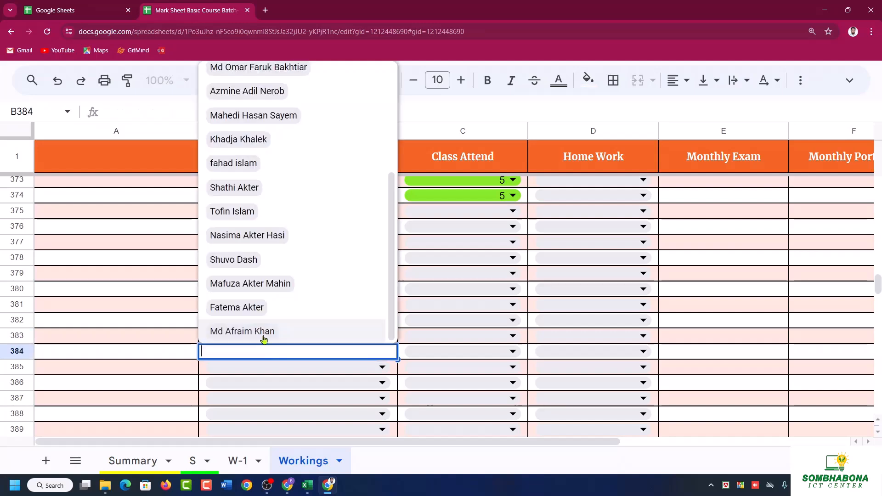
left_click(241, 259)
left_click(247, 368)
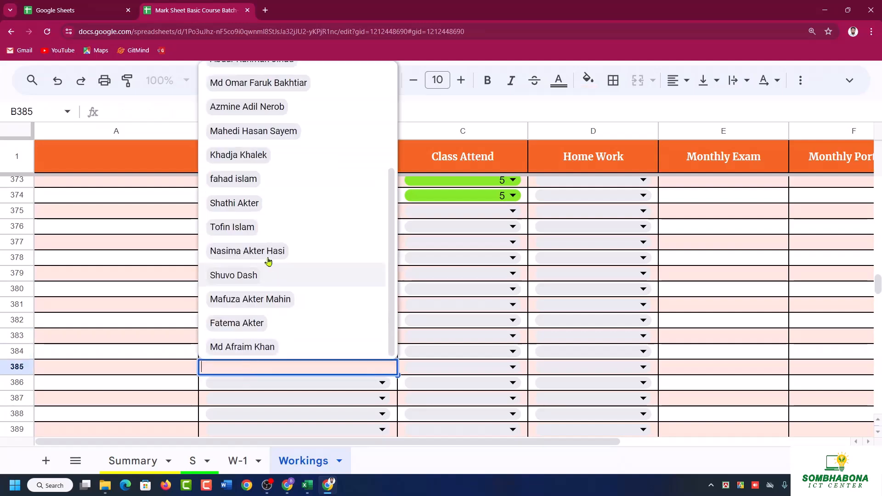
left_click(254, 159)
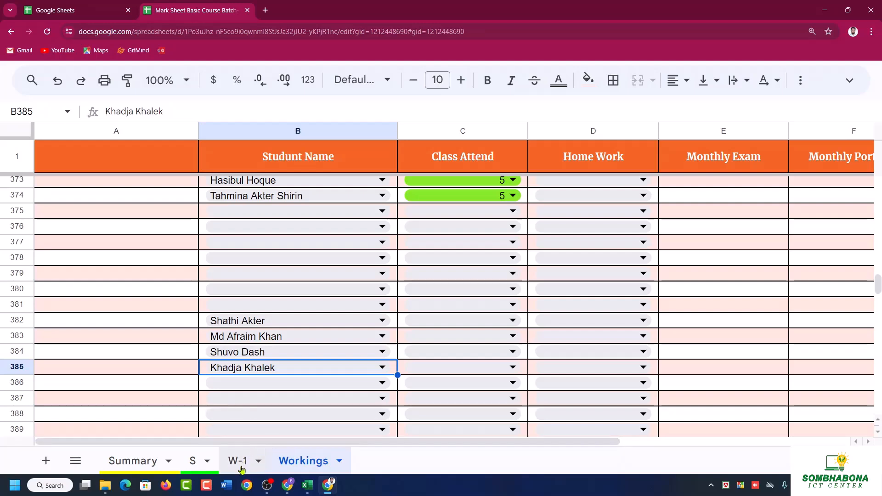
Switch back to the Validation List sheet in Excel and select the first name in cell A3.
scroll(250, 374, "up", 3)
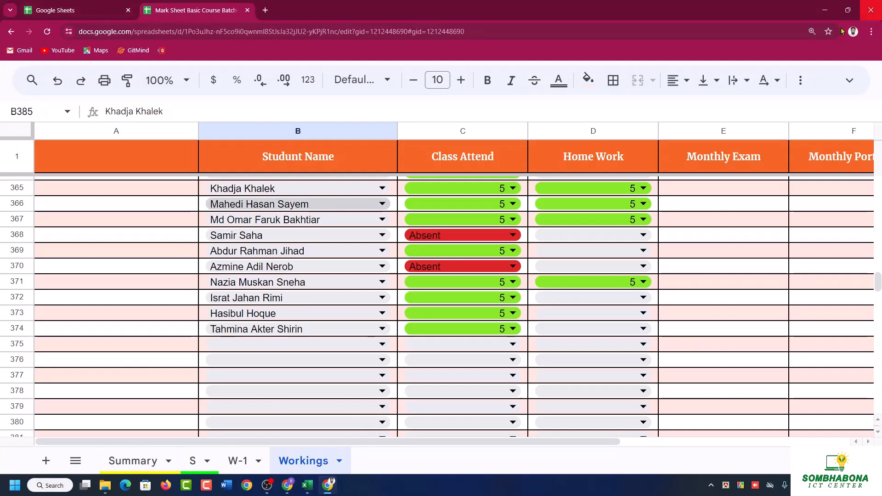
left_click(829, 12)
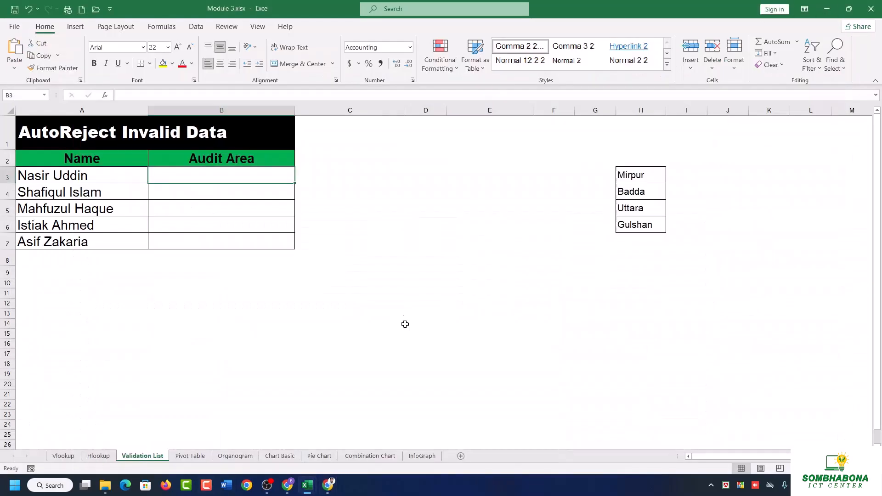
left_click(403, 291)
left_click(89, 180)
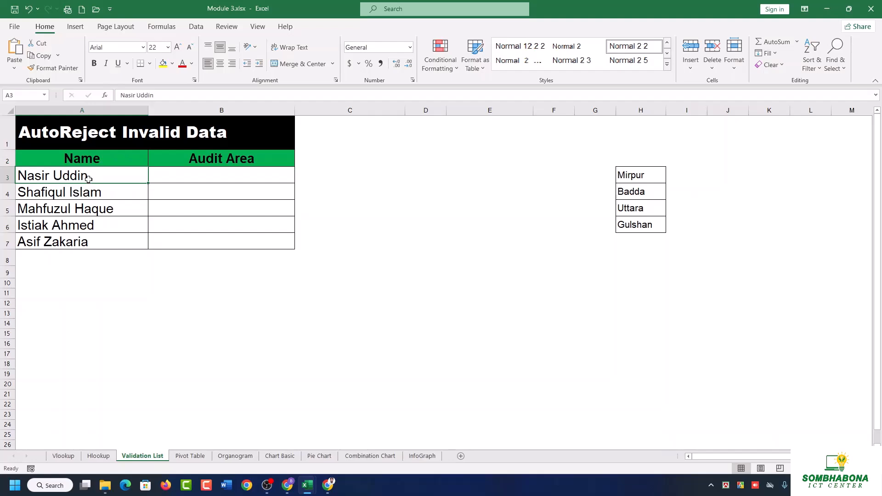
Enter the arbitrary texts dfdog, asu and lXh in the Audit Area cells B3, B4 and B5.
left_click(196, 173)
type("dfdog")
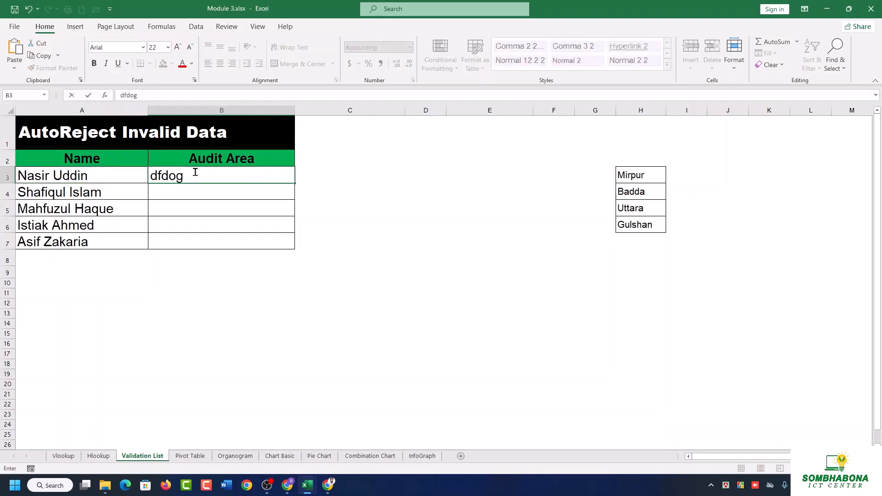
key("Return")
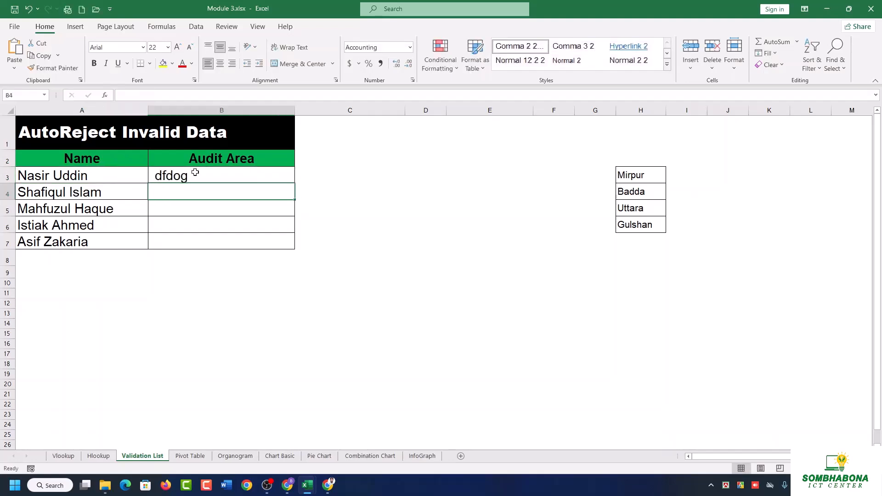
type("asu")
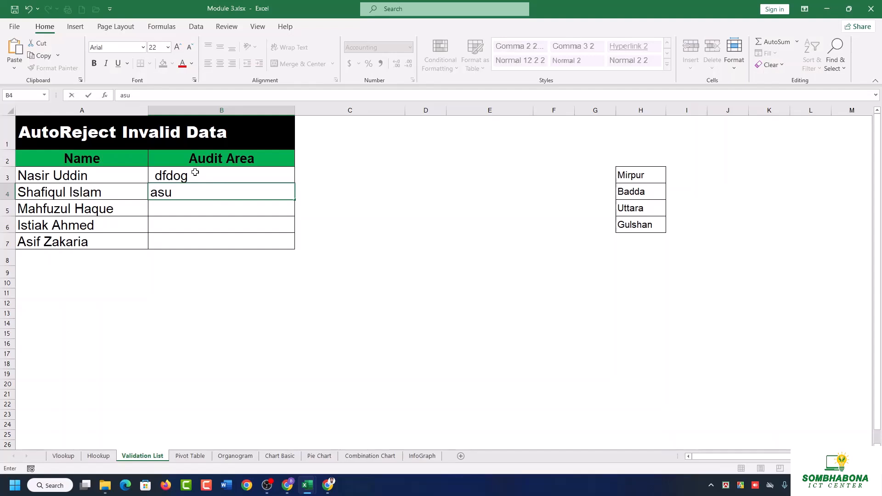
key("Return")
type("lXh")
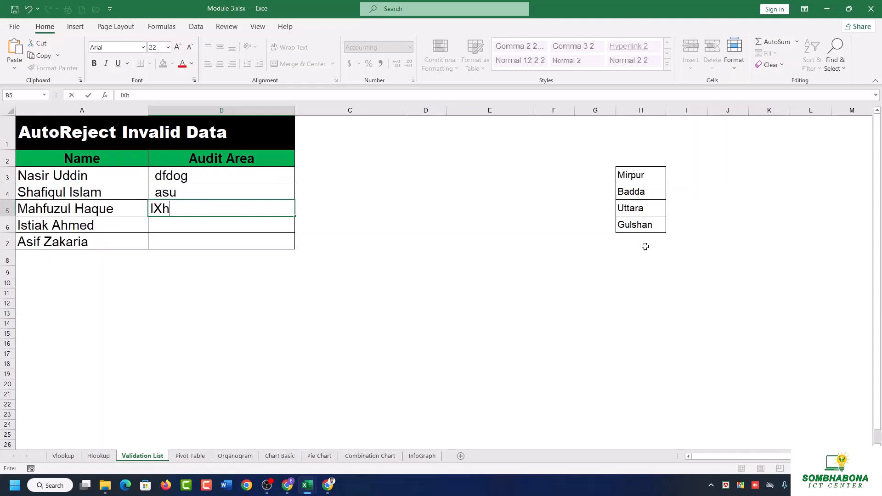
Clear the contents of the Audit Area cells B3 through B7.
left_click_drag(253, 176, 253, 242)
key("Delete")
left_click(469, 202)
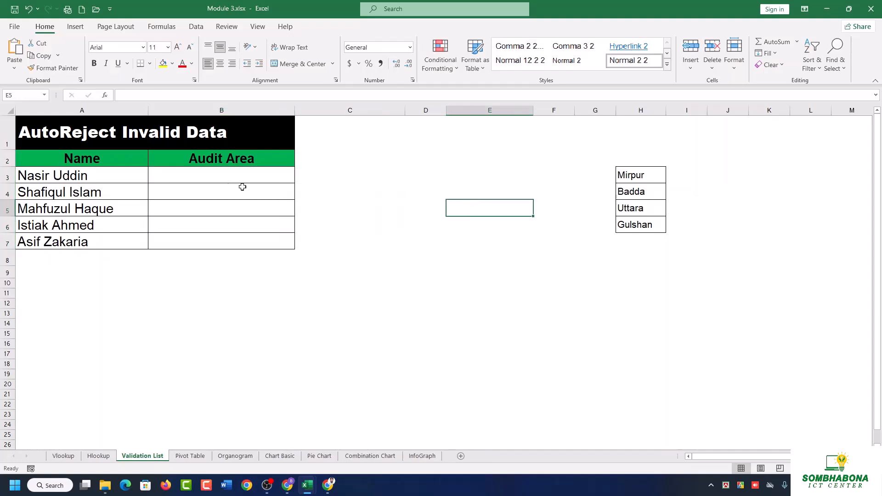
Select the ranges B3 to B24 and C2 to C20 and the whole of column C in turn.
left_click(226, 177)
mouse_move(226, 184)
left_mouse_down()
mouse_move(235, 236)
mouse_move(230, 423)
left_mouse_up()
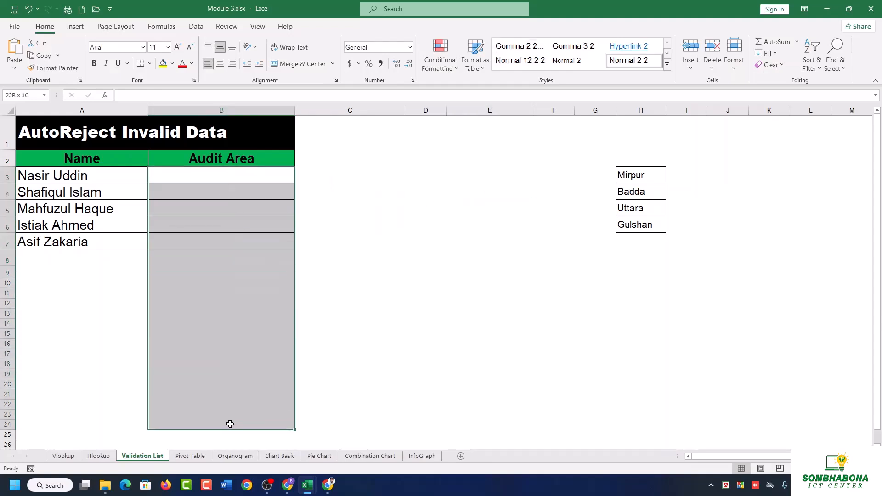
left_click_drag(360, 163, 351, 385)
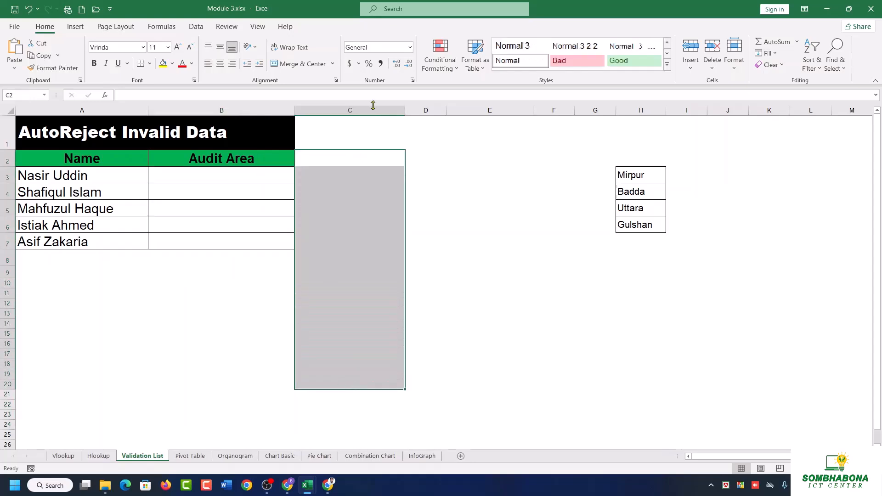
left_click(365, 113)
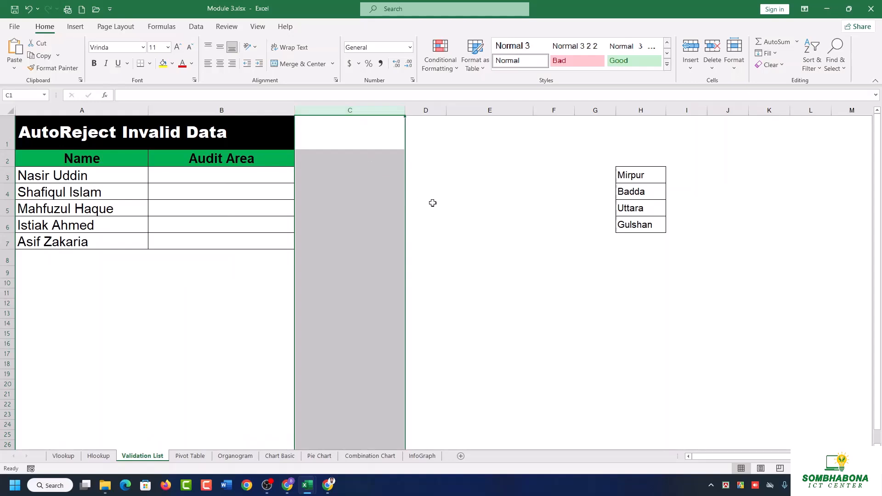
scroll(337, 241, "down", 15)
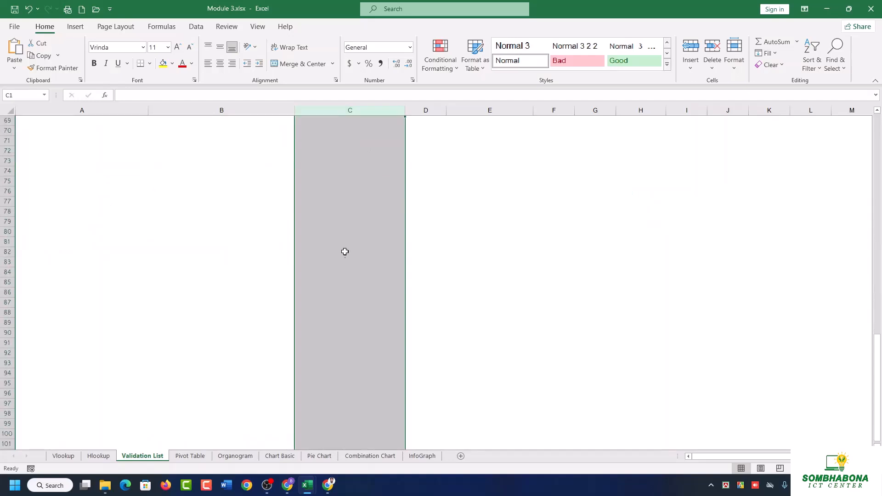
scroll(346, 254, "up", 15)
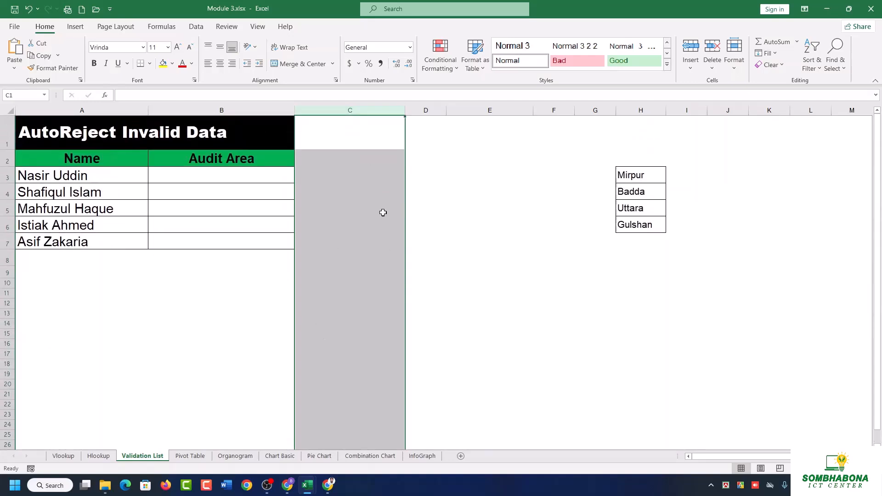
Apply List data validation to the Audit Area cells B3 to B7, using the area names in H3 to H6 as the source.
left_click_drag(246, 179, 239, 253)
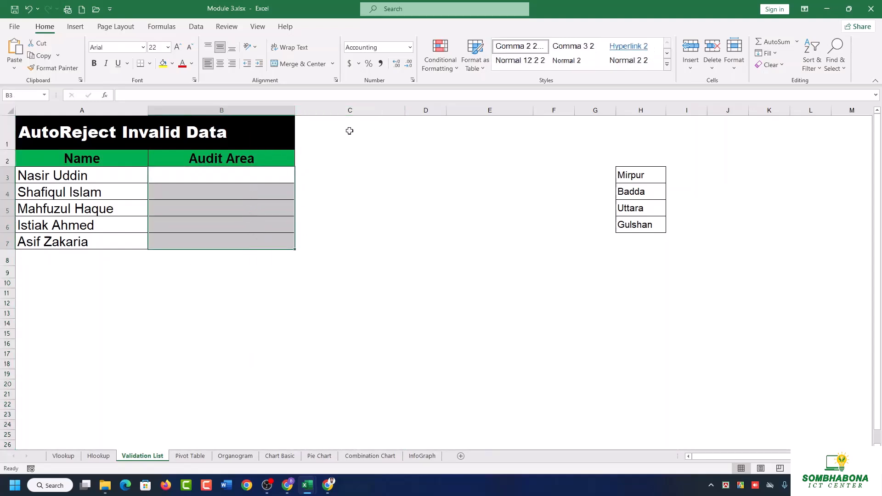
left_click(206, 31)
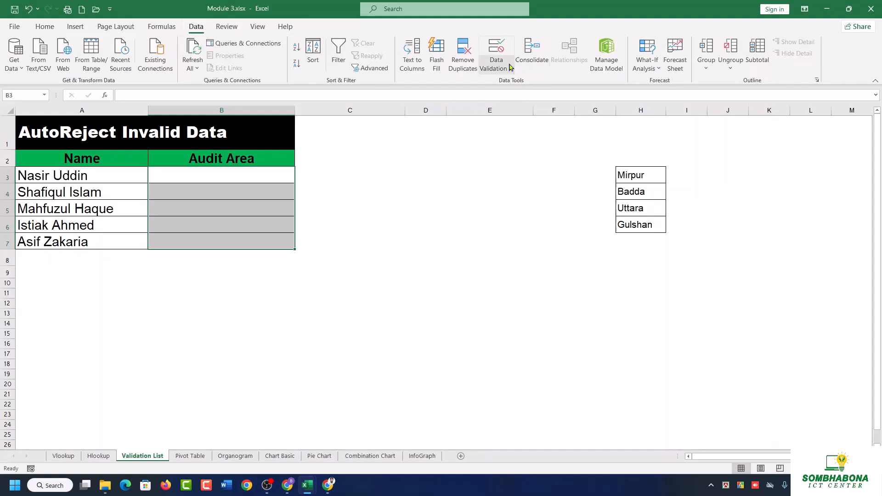
left_click(500, 55)
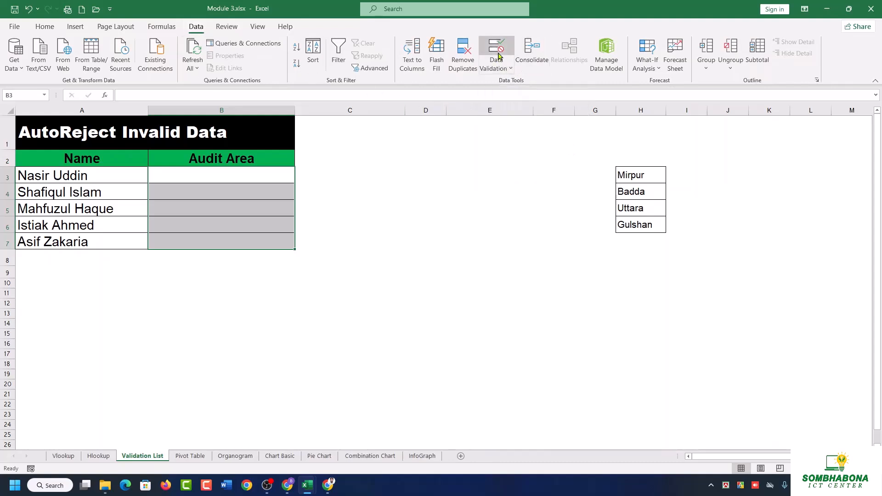
left_click_drag(677, 93, 460, 182)
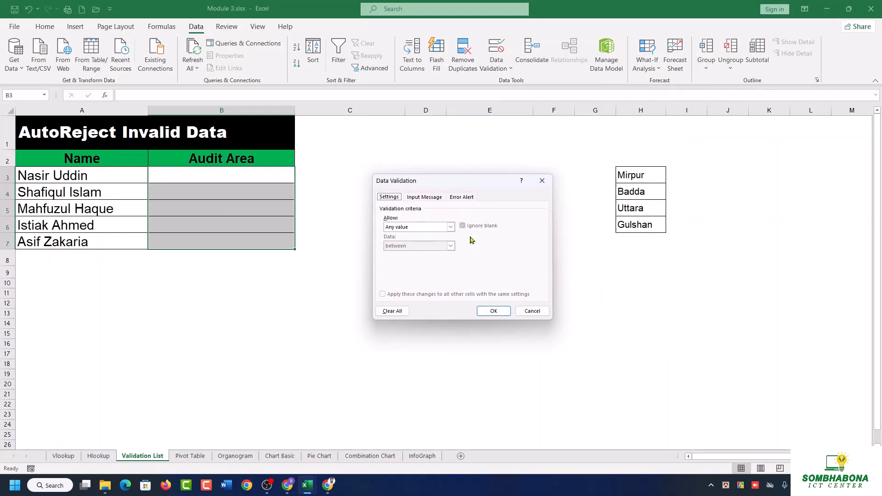
left_click(449, 228)
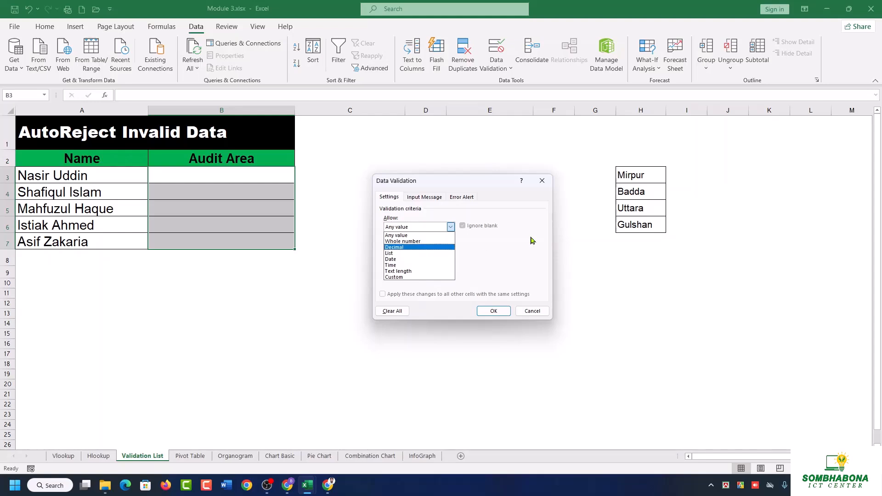
left_click(401, 253)
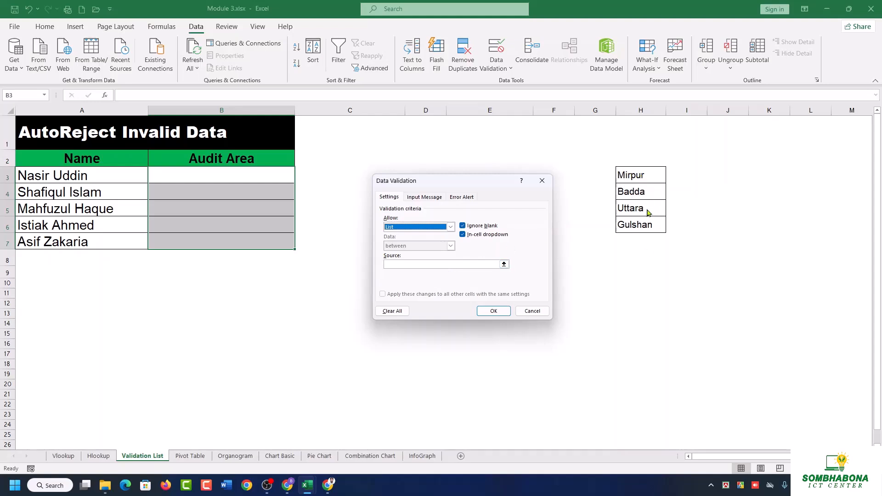
left_click(440, 264)
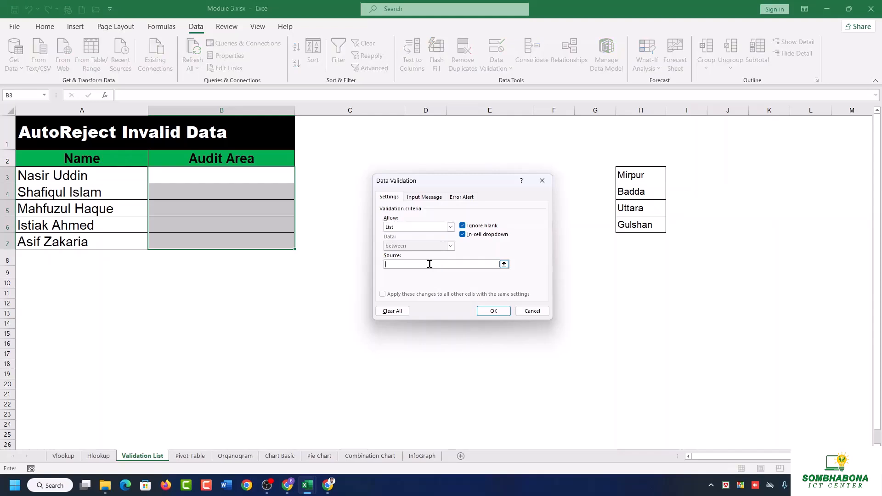
left_click_drag(639, 173, 632, 224)
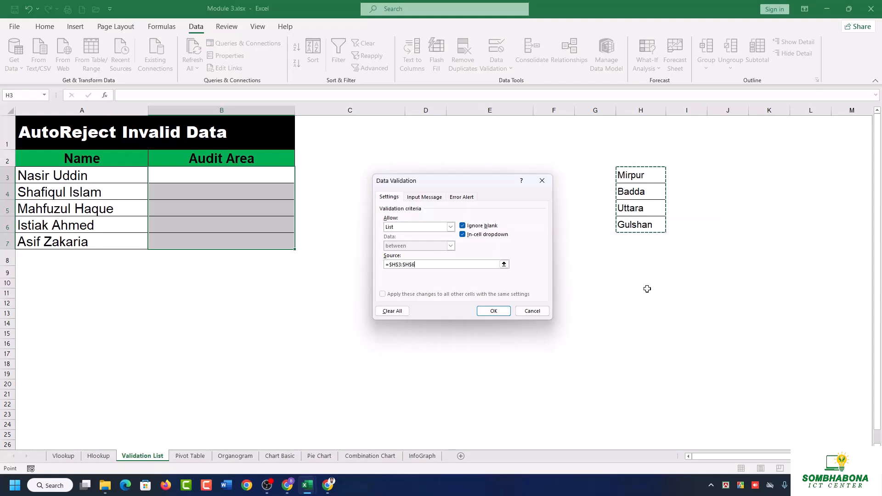
left_click(494, 311)
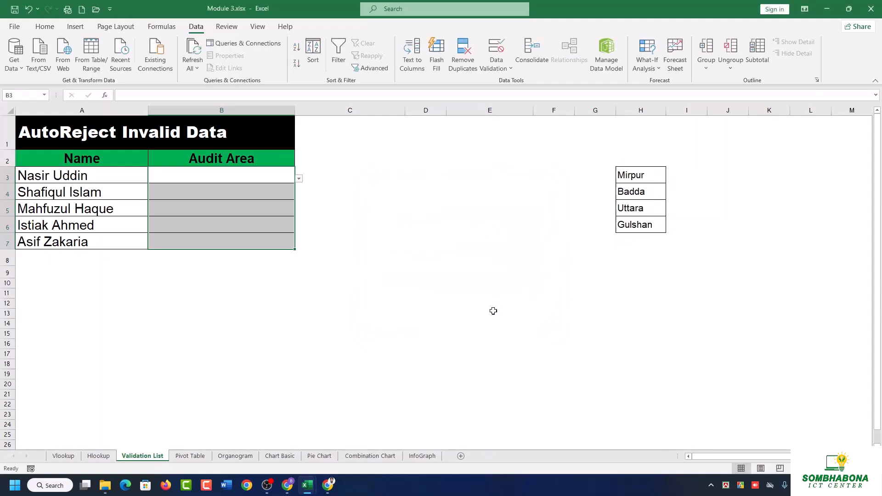
Fill the Audit Area from the dropdown lists with Gulshan in B3, Uttara in B4 and Gulshan in B5.
left_click(304, 223)
left_click(251, 172)
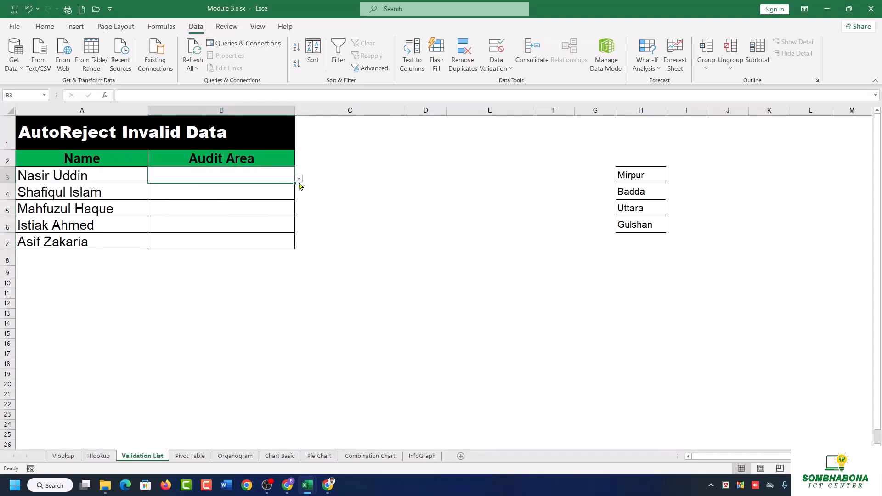
left_click(299, 180)
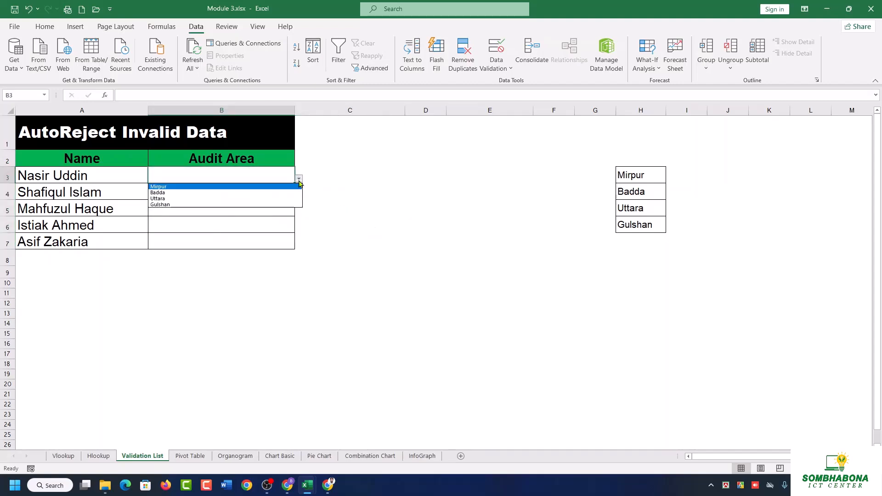
left_click(168, 205)
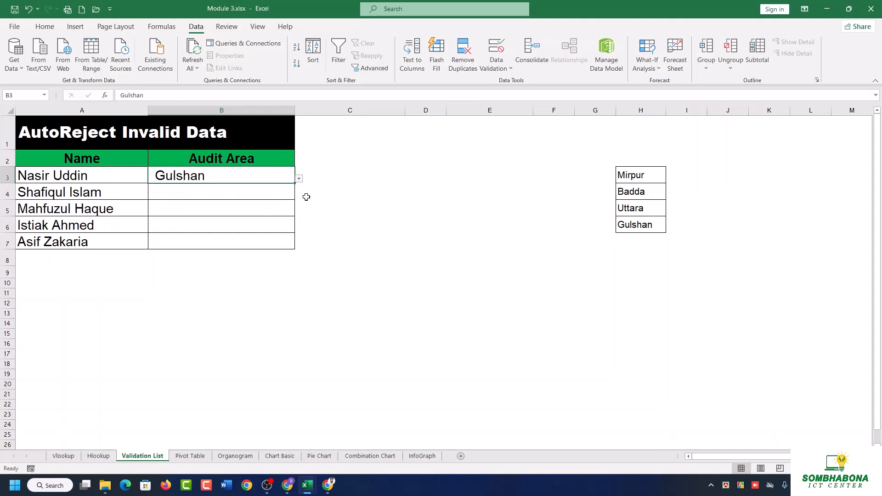
left_click(290, 195)
left_click(298, 195)
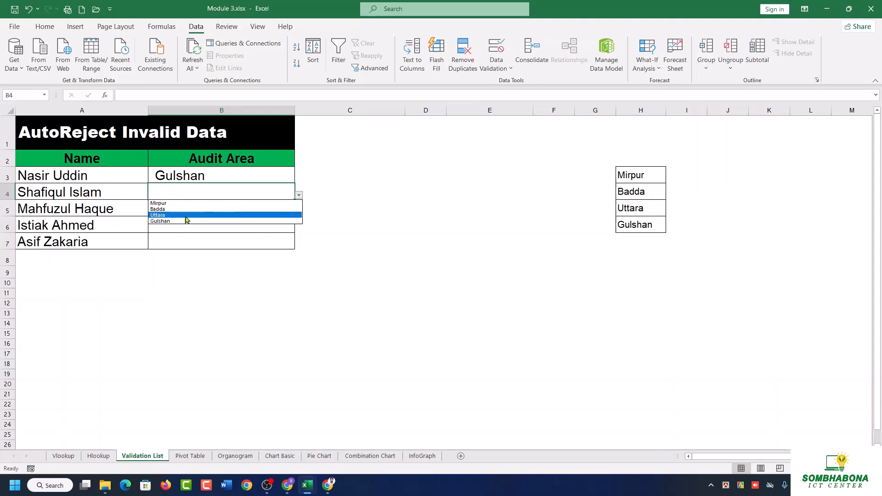
left_click(186, 215)
left_click(197, 213)
left_click(298, 212)
left_click(182, 238)
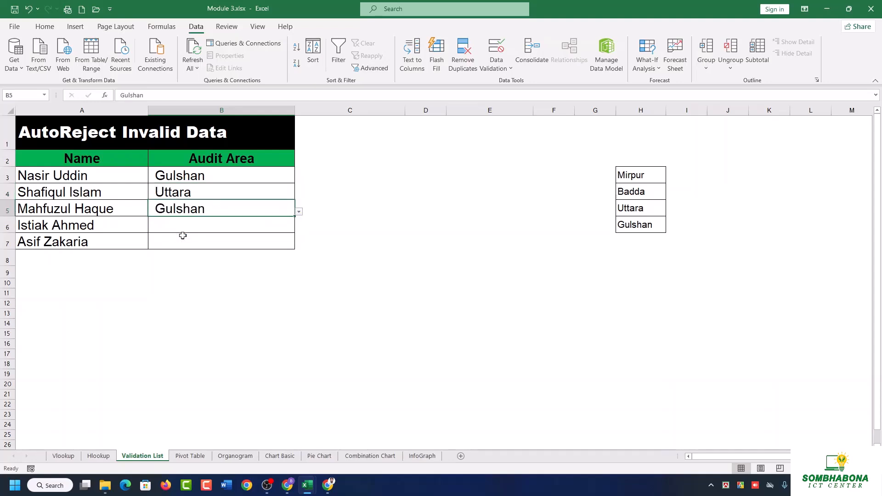
left_click(250, 237)
left_click(243, 227)
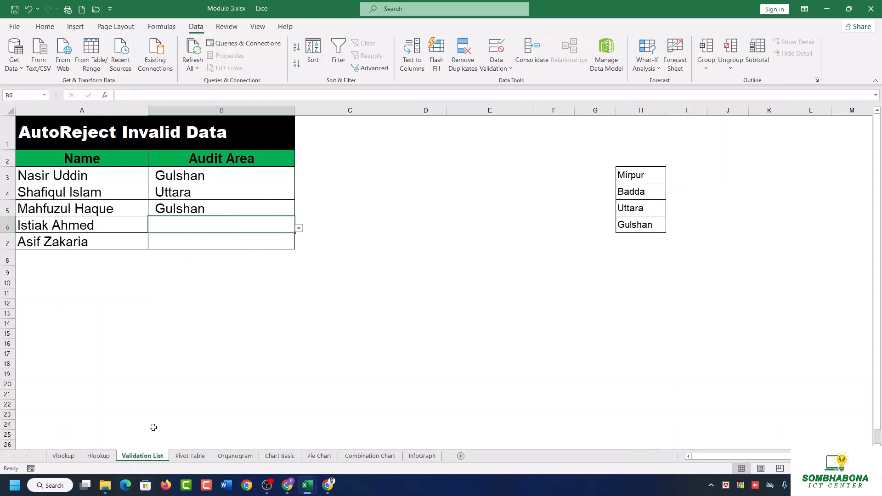
left_click(270, 353)
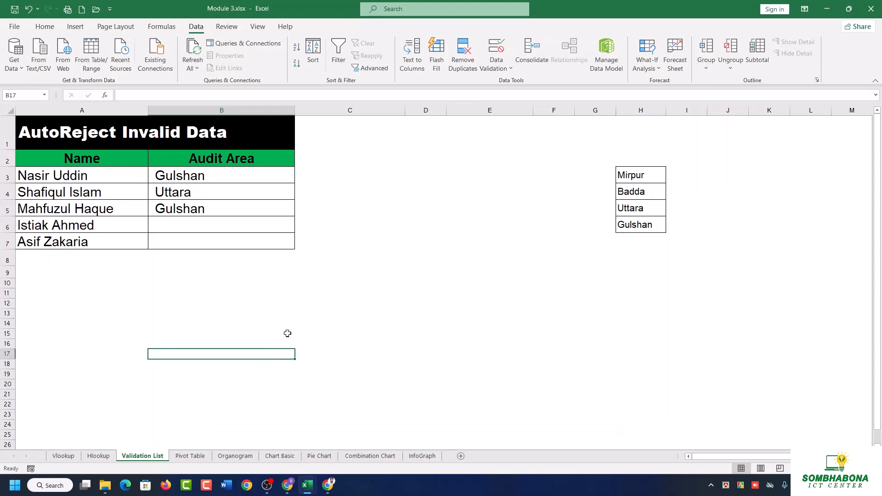